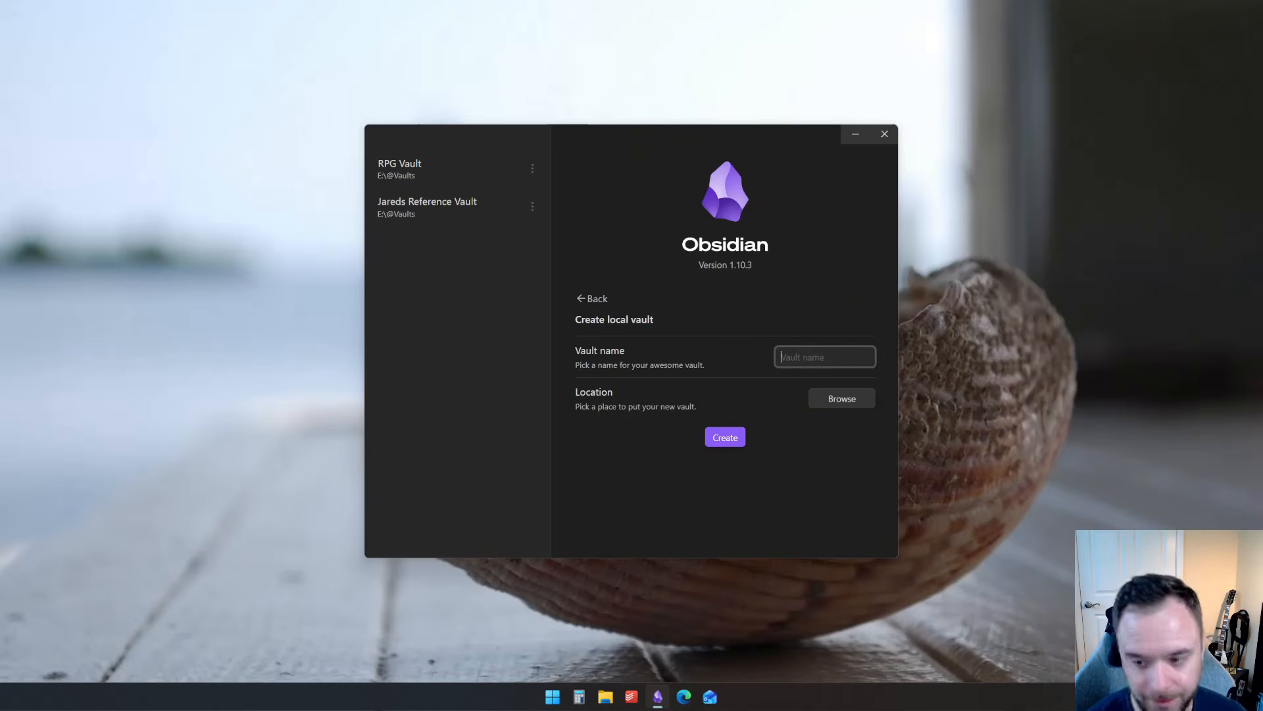
text(Simple Vault)
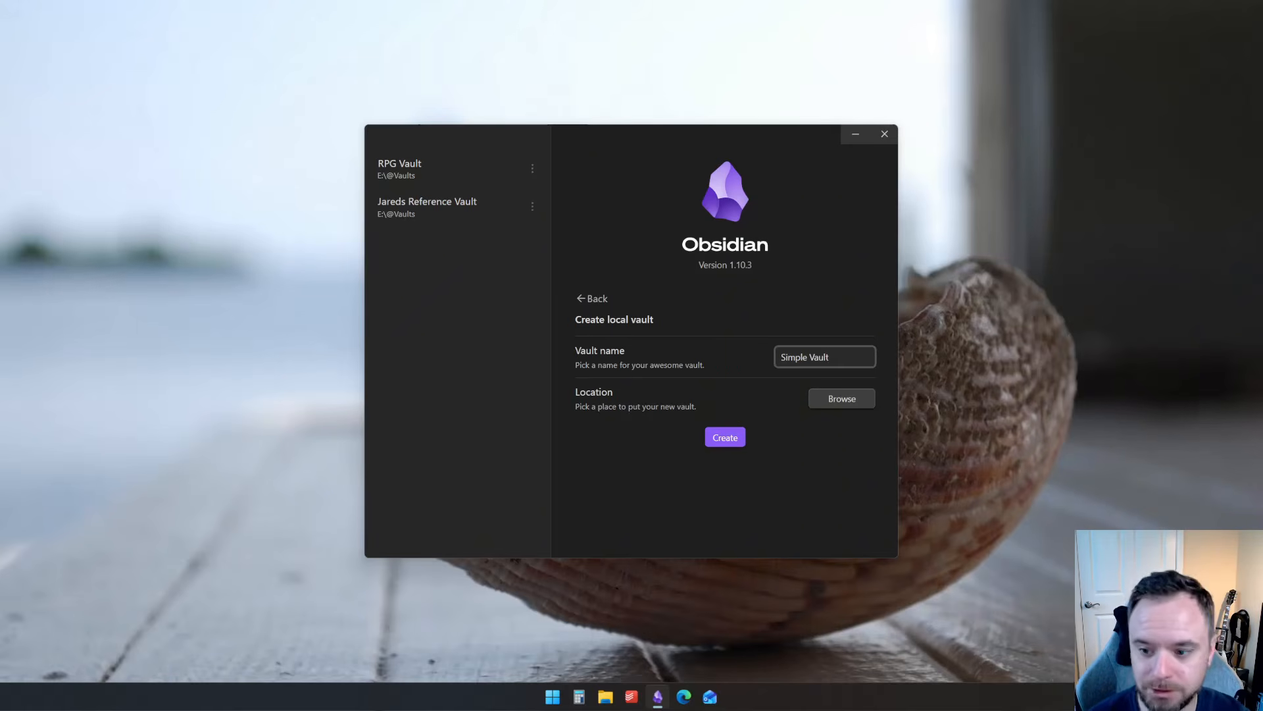
click(842, 398)
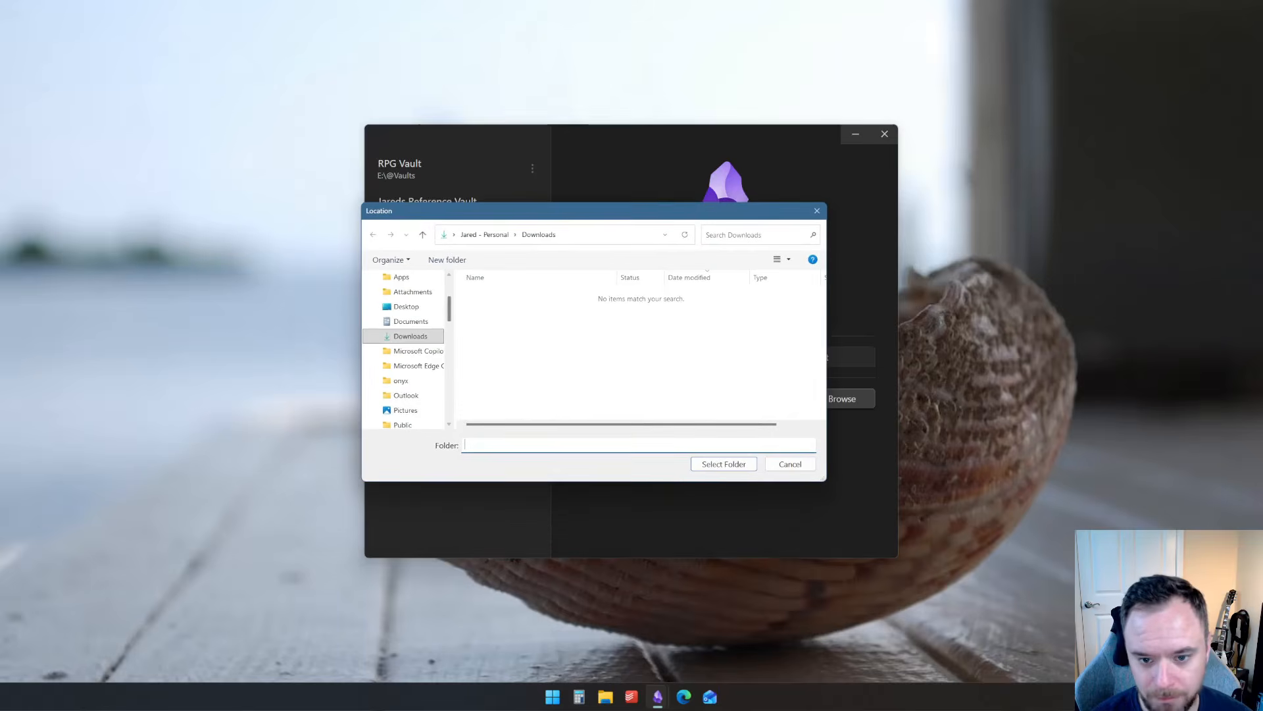
drag(449, 309, 450, 410)
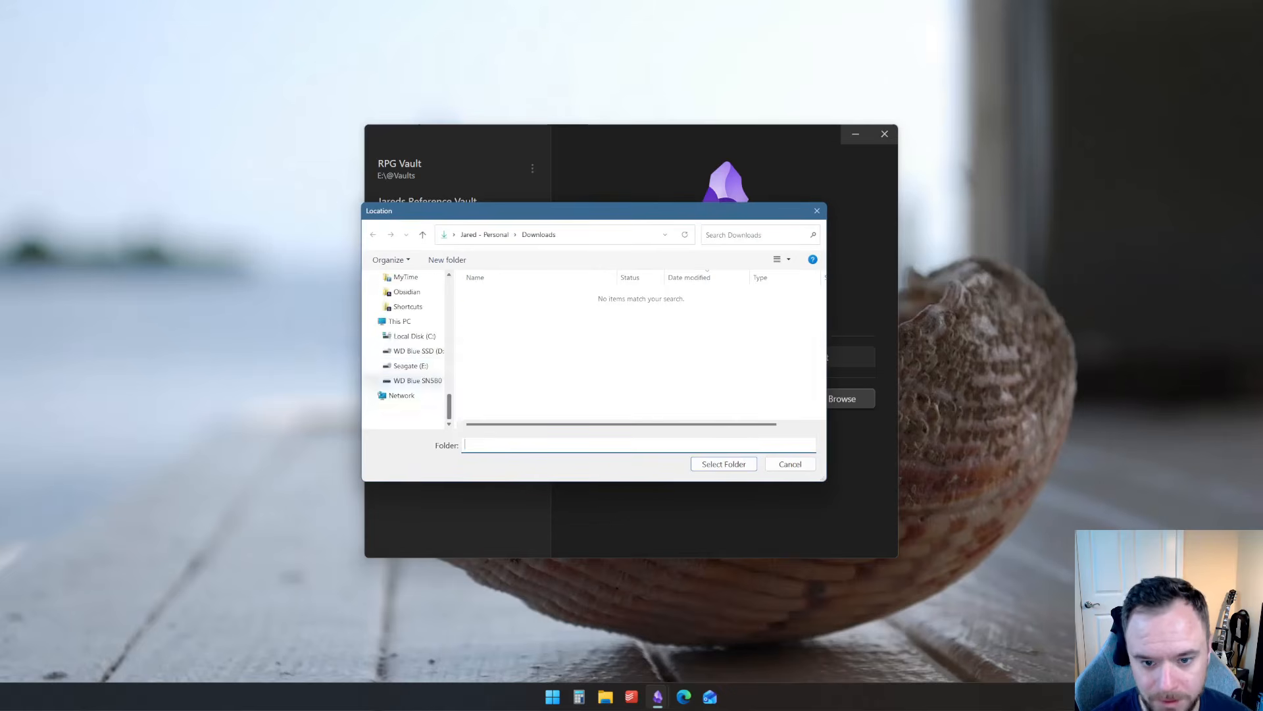
click(411, 366)
double_click(492, 295)
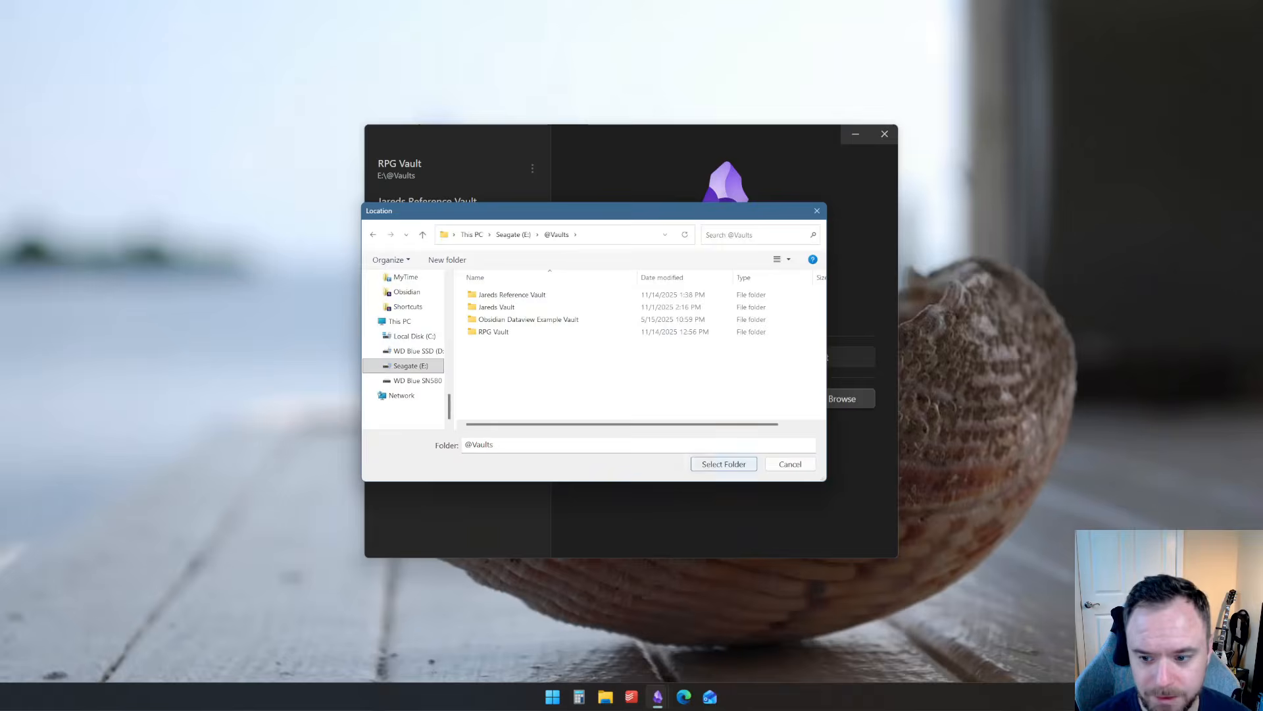
click(724, 464)
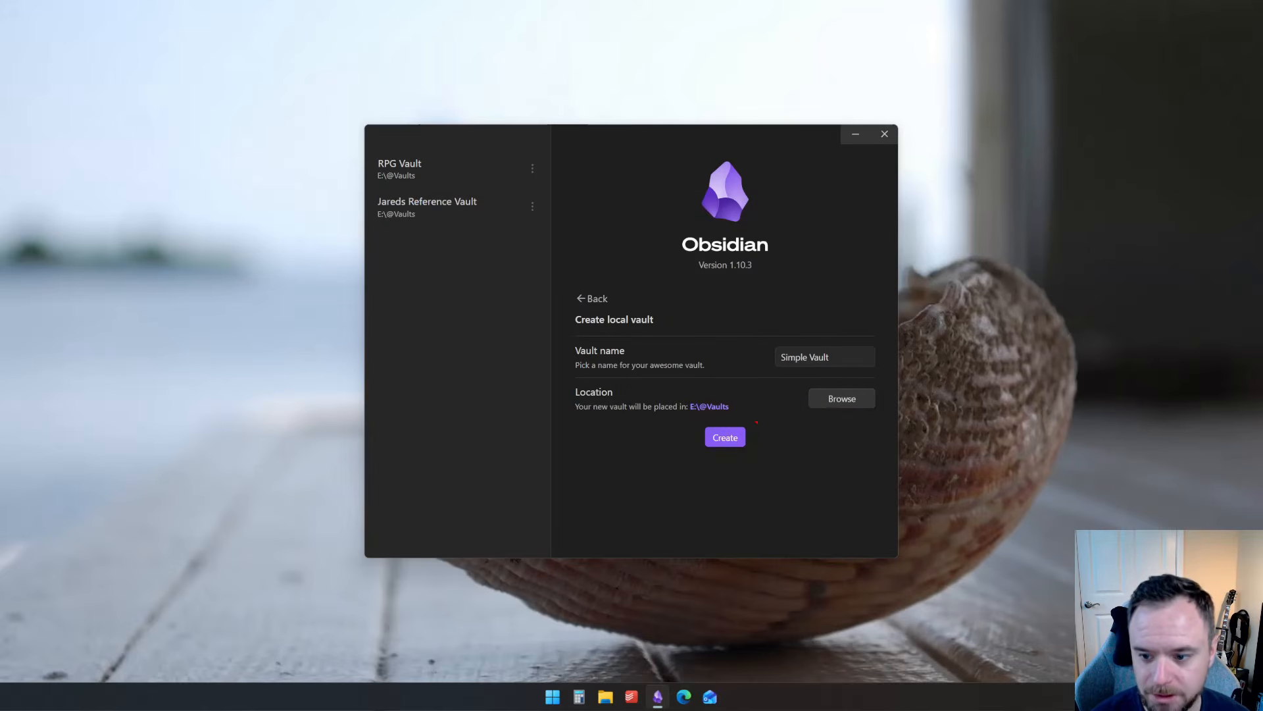
click(725, 437)
key(super+Up)
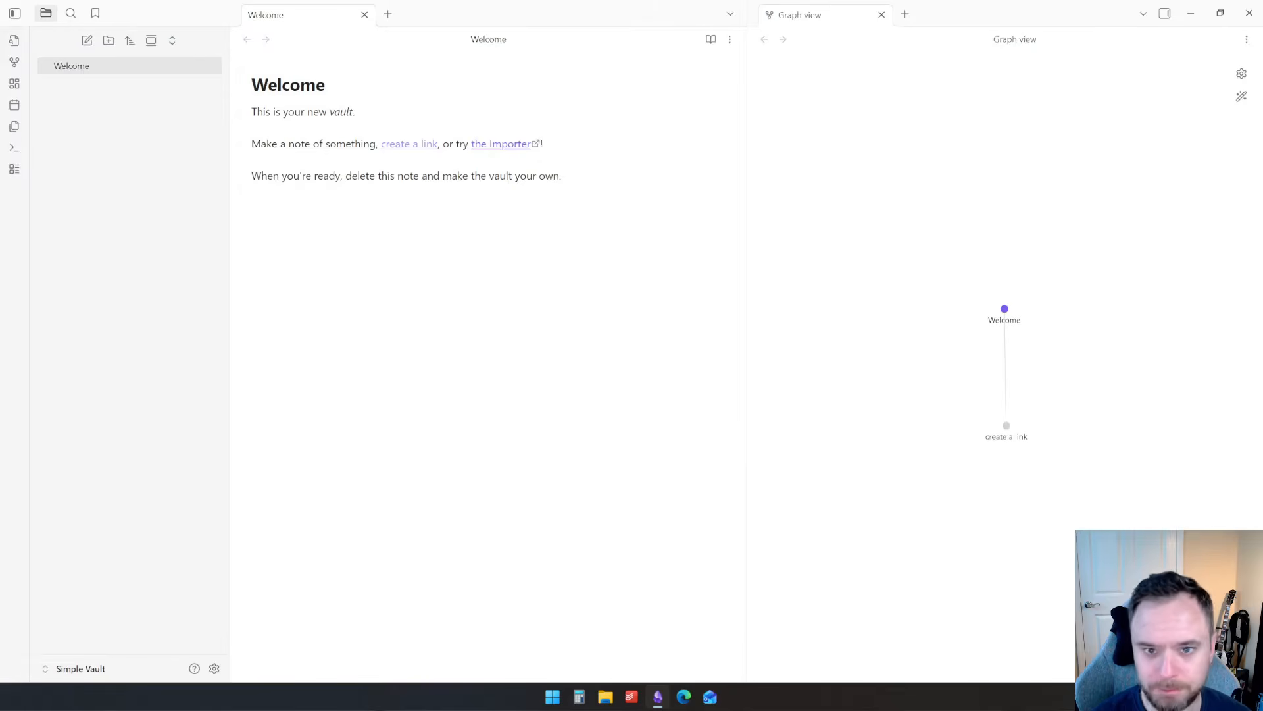
Show the Welcome note in the system file explorer and preview its Welcome.md file.
right_click(133, 120)
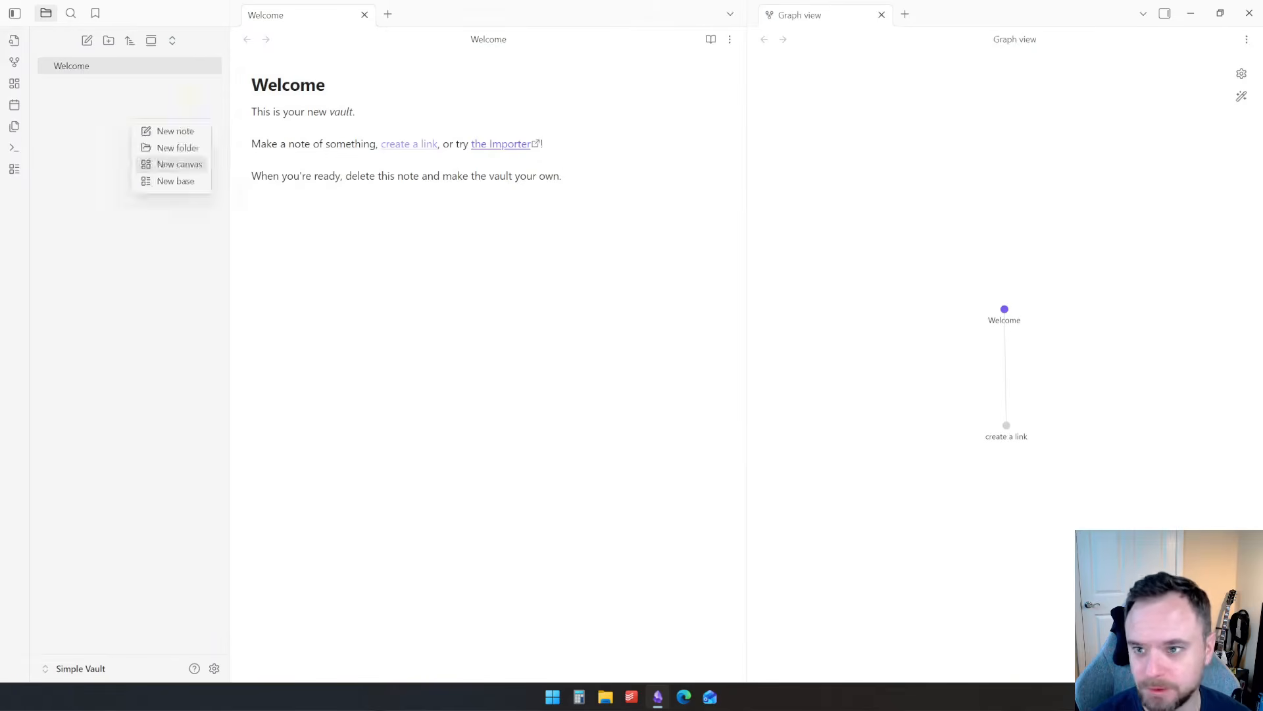
click(189, 98)
right_click(115, 69)
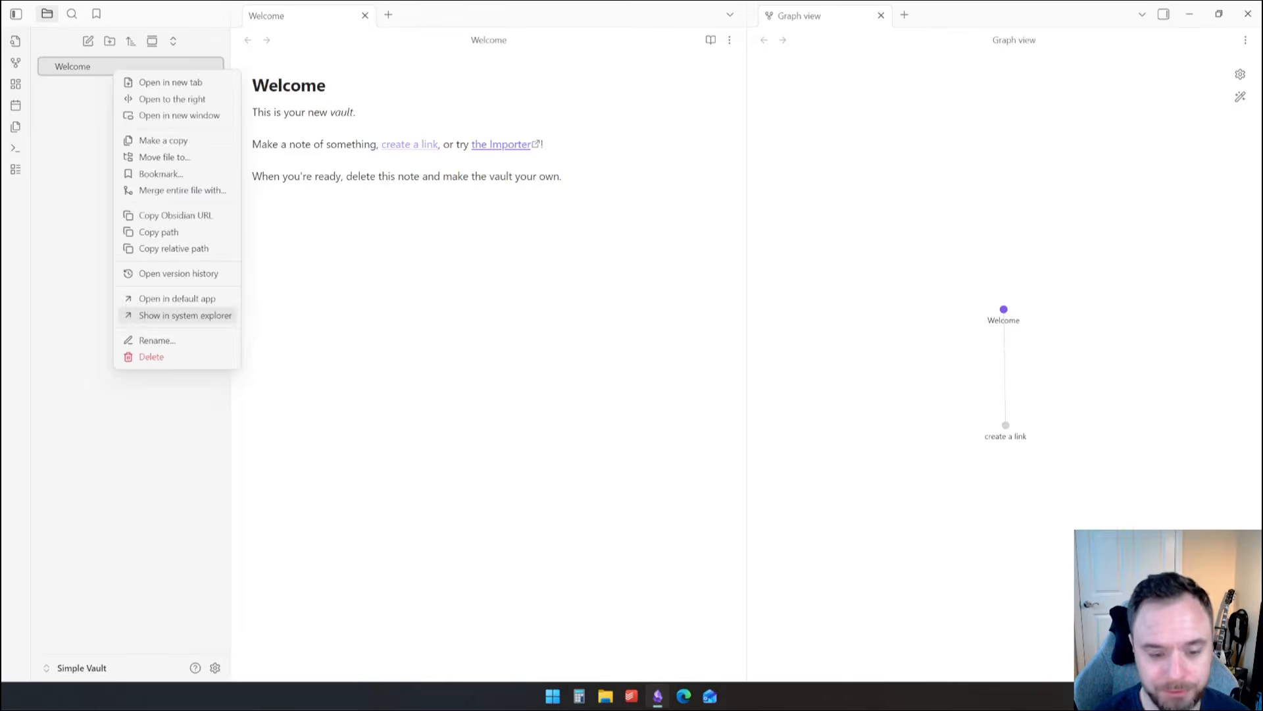
click(178, 315)
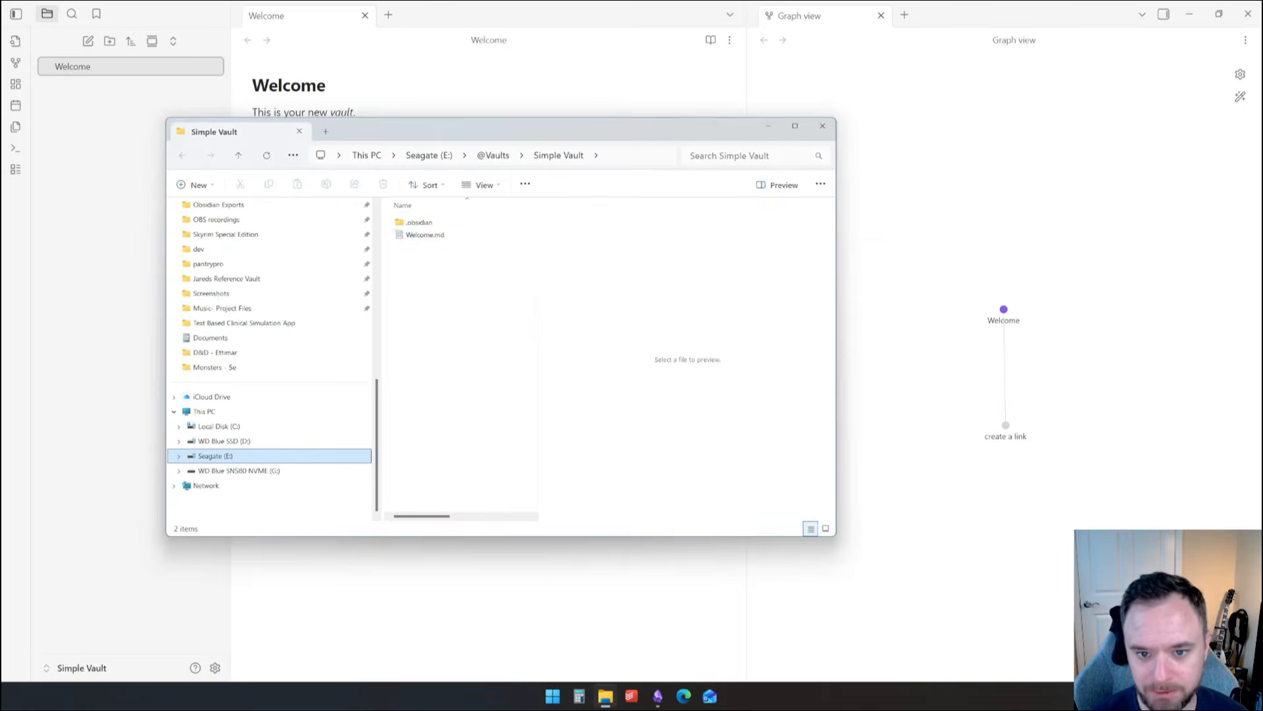
click(435, 235)
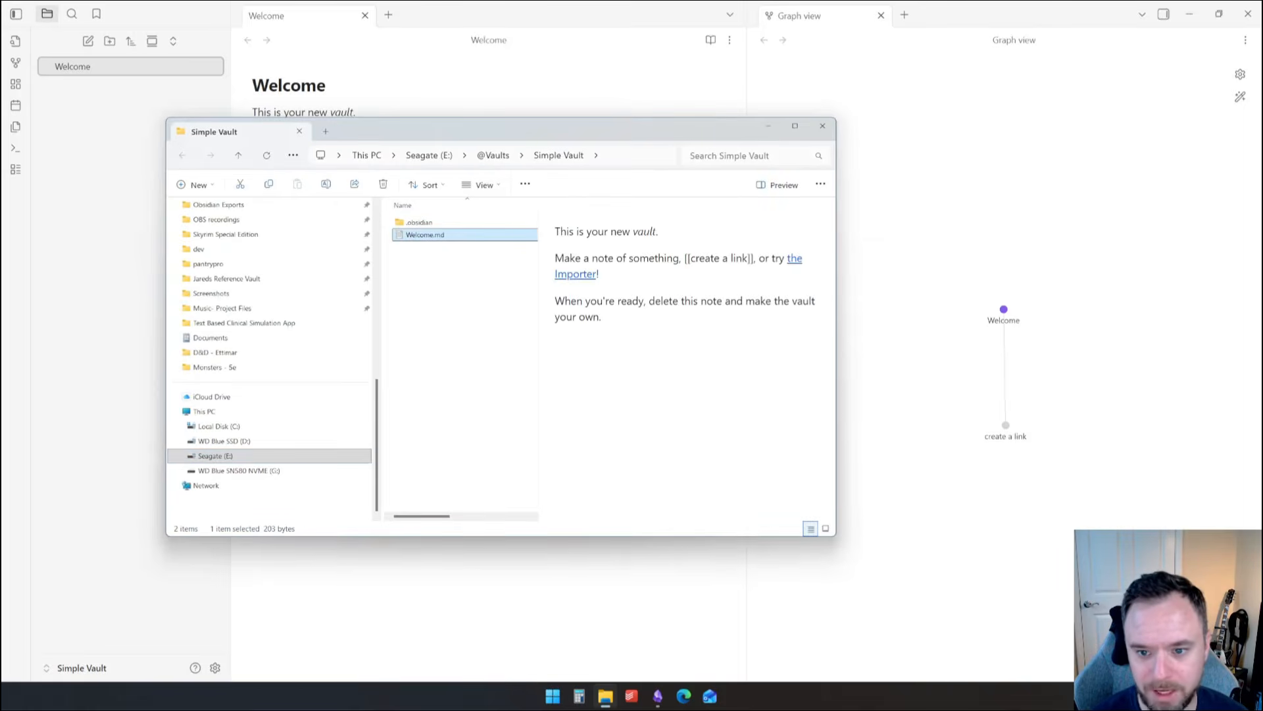
click(422, 329)
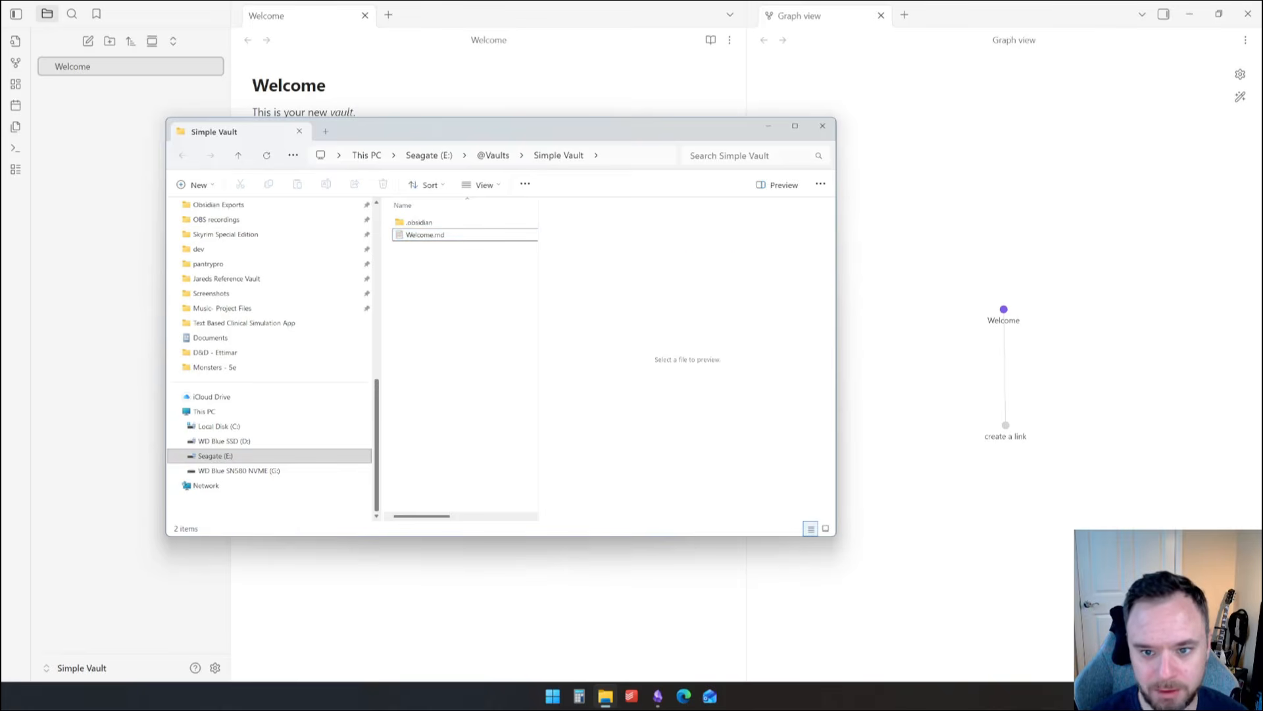
Browse to the reference vault's 3 Reference > Computer + Tech folder and open New PC software to install.md.
click(520, 155)
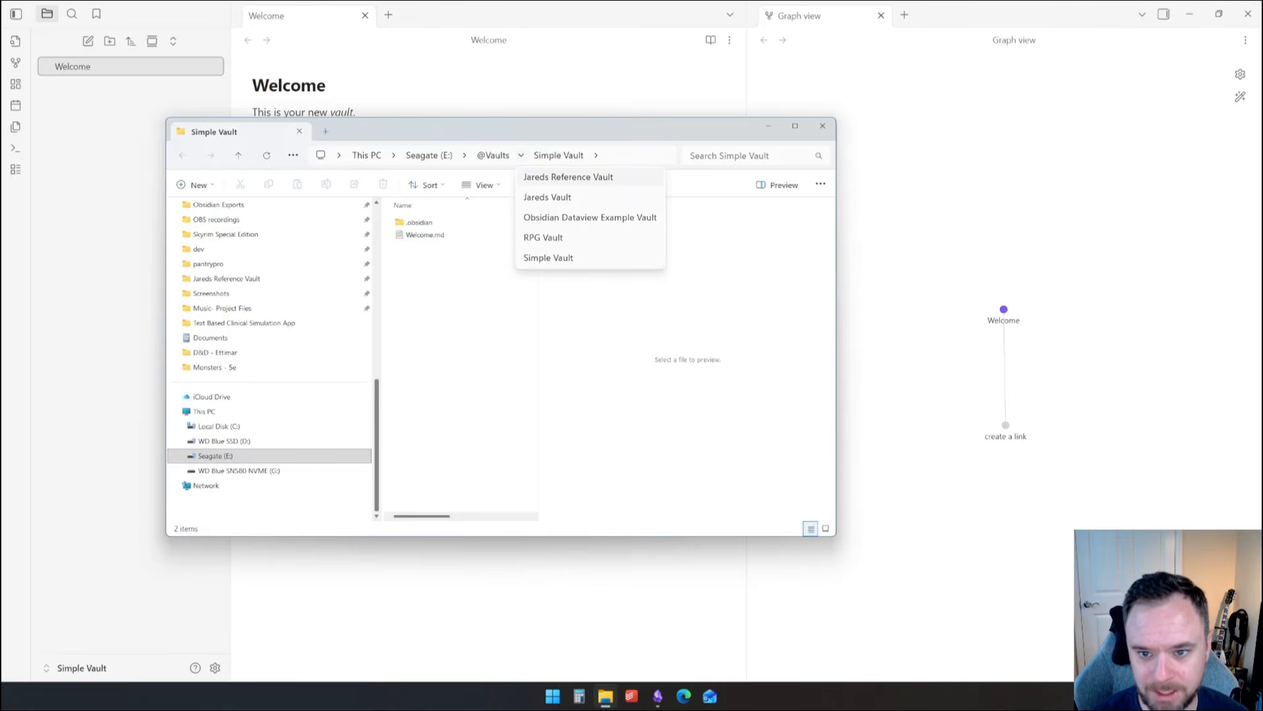
click(568, 176)
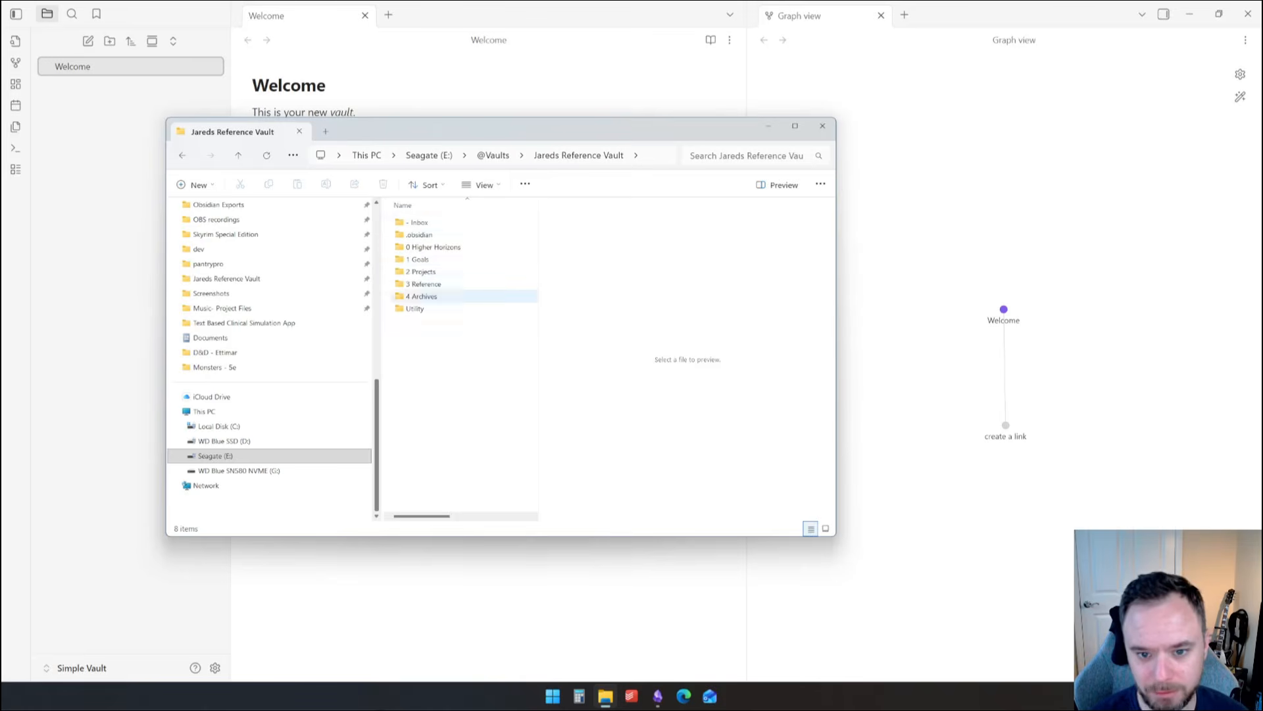
double_click(431, 284)
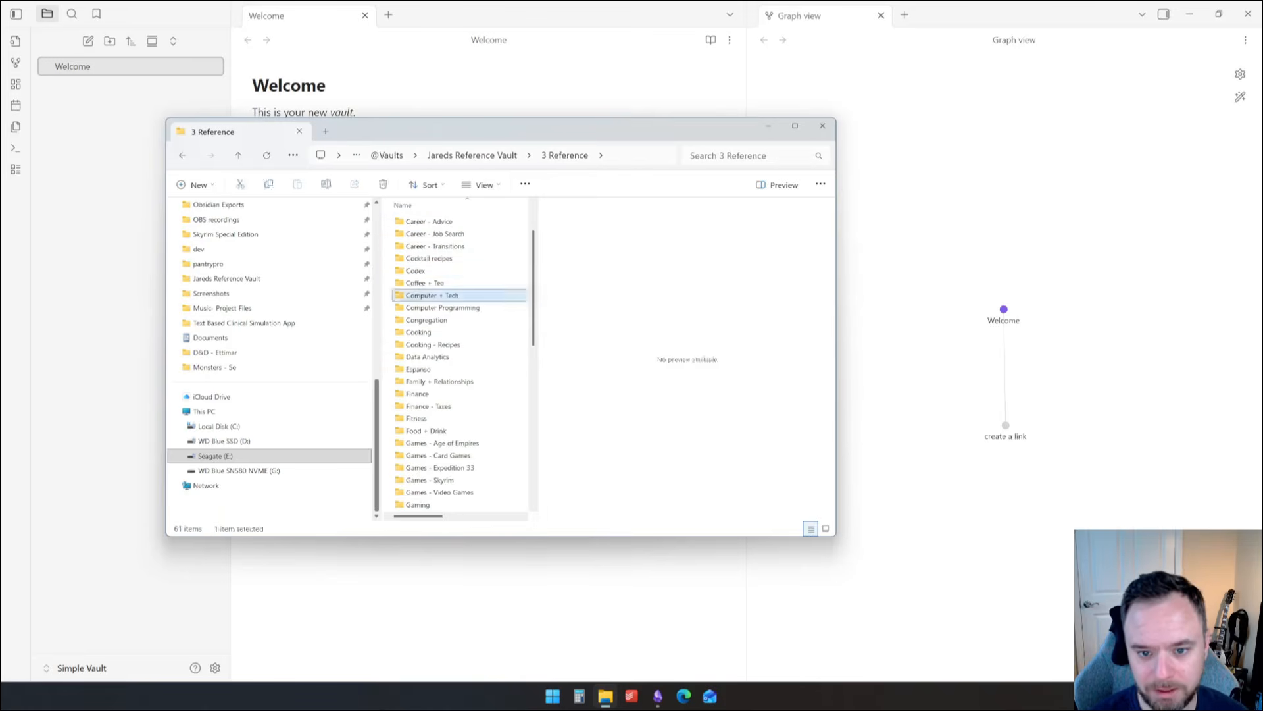
double_click(447, 296)
click(421, 309)
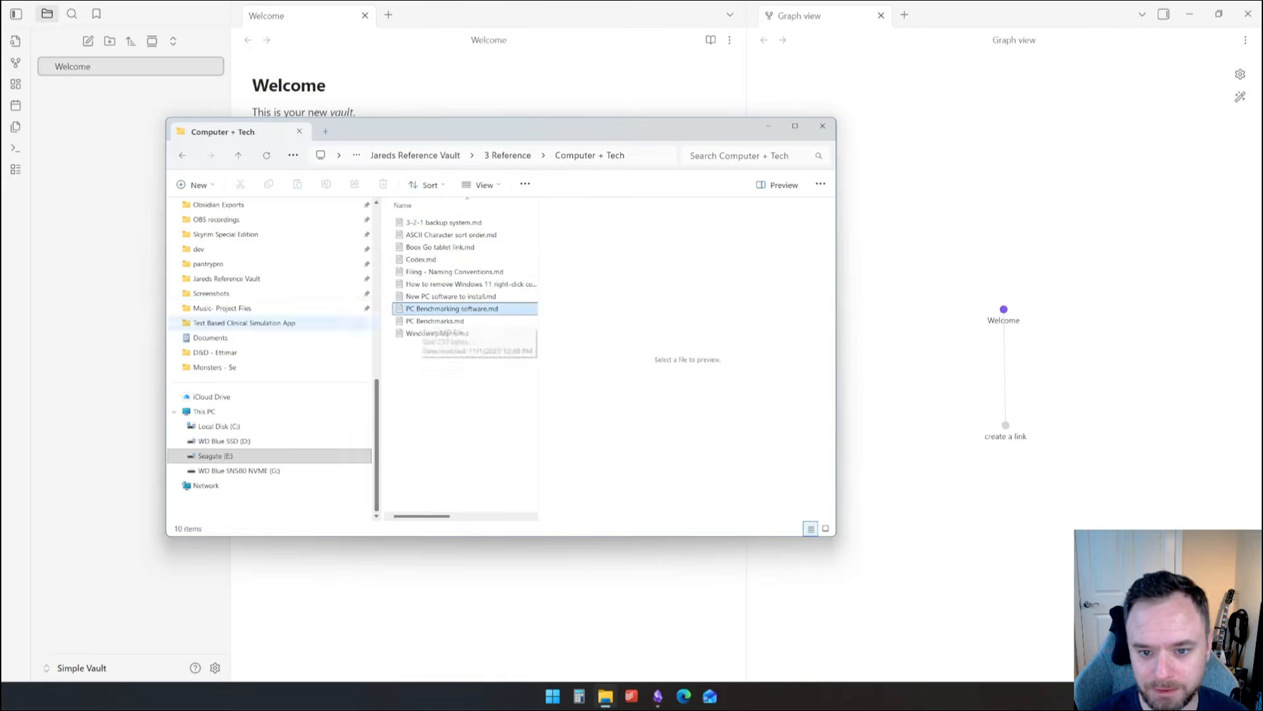
click(479, 296)
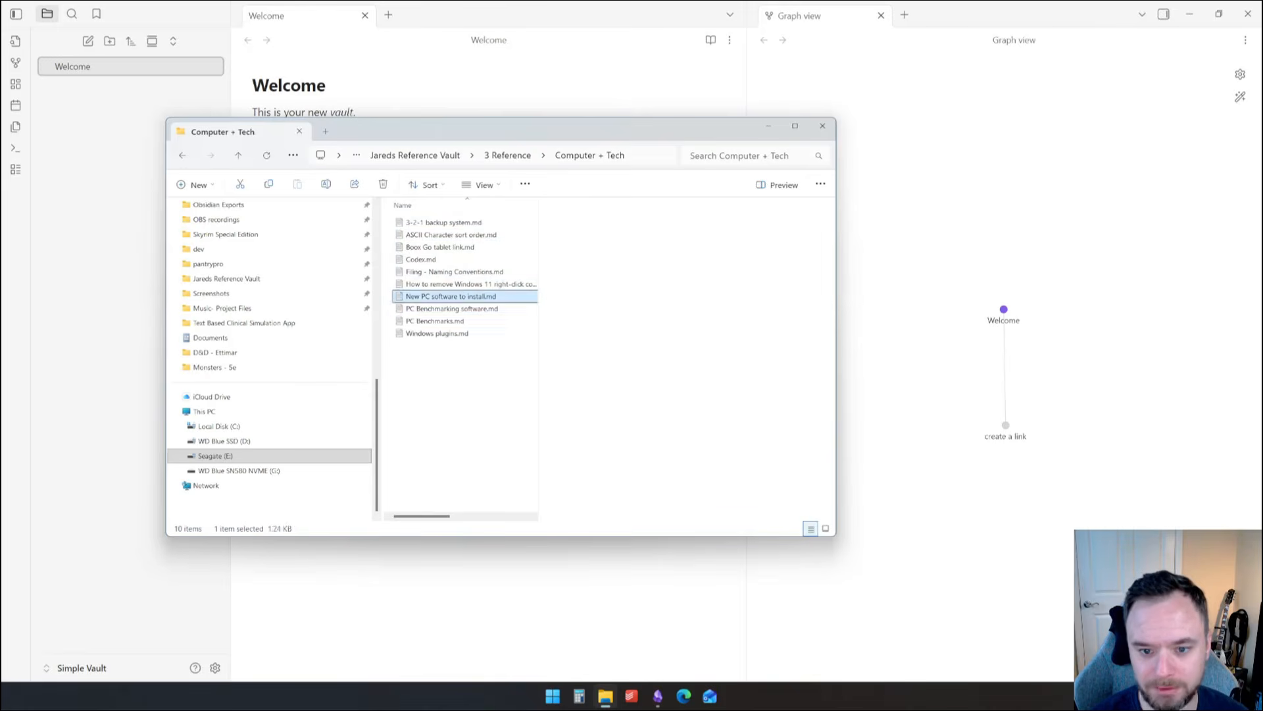
double_click(478, 296)
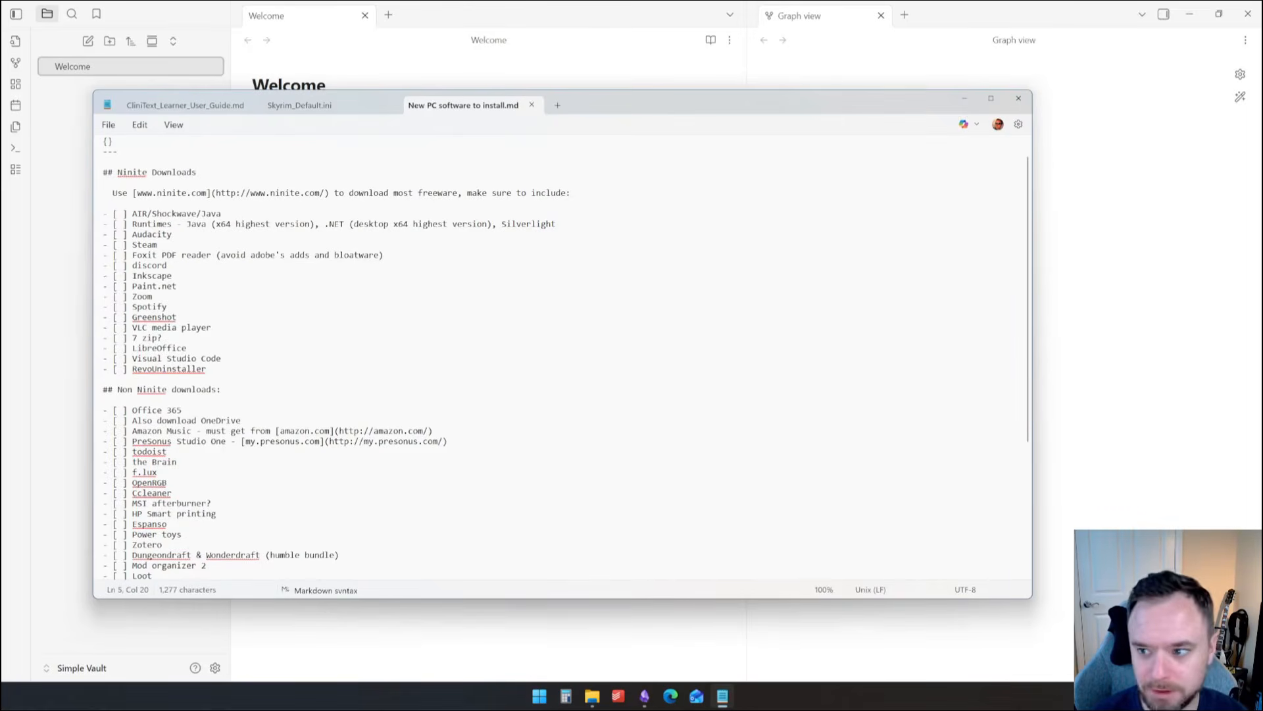
Look through the note's plain Markdown text, and close the text editor and the file explorer.
scroll(560, 359, down, 6)
scroll(560, 359, up, 4)
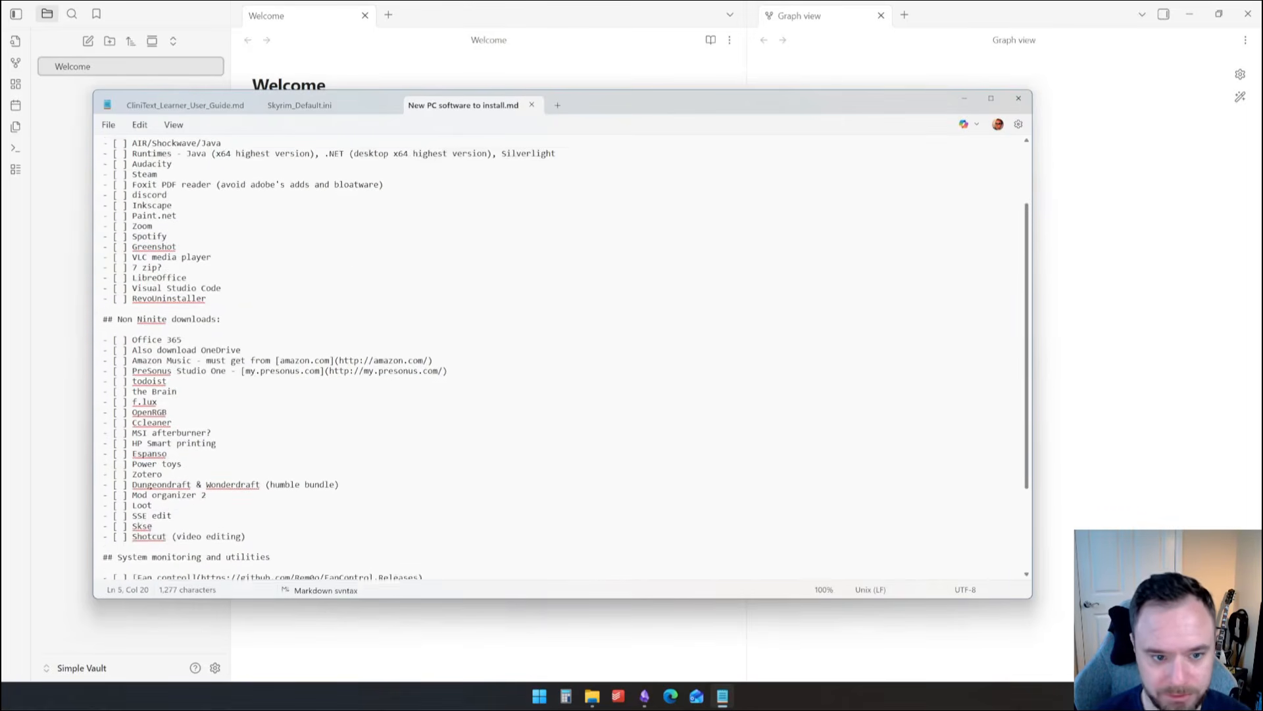
scroll(559, 358, up, 2)
scroll(559, 359, down, 6)
click(159, 275)
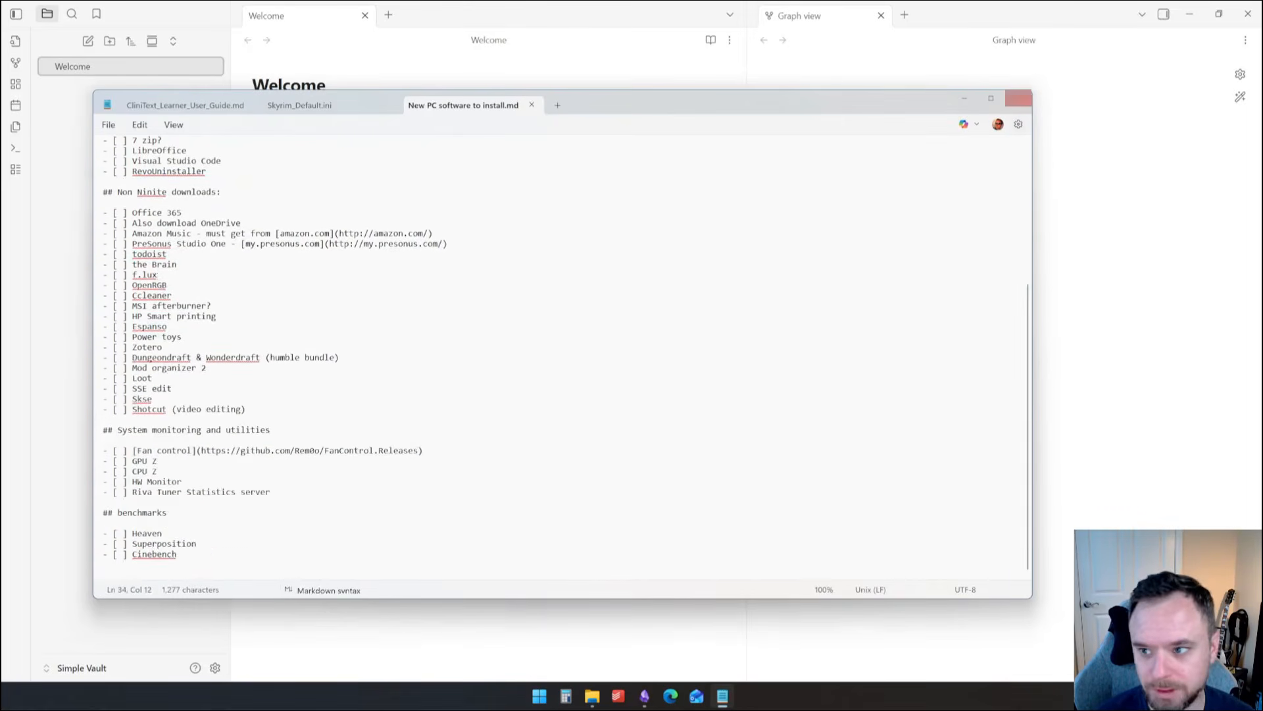
click(1018, 98)
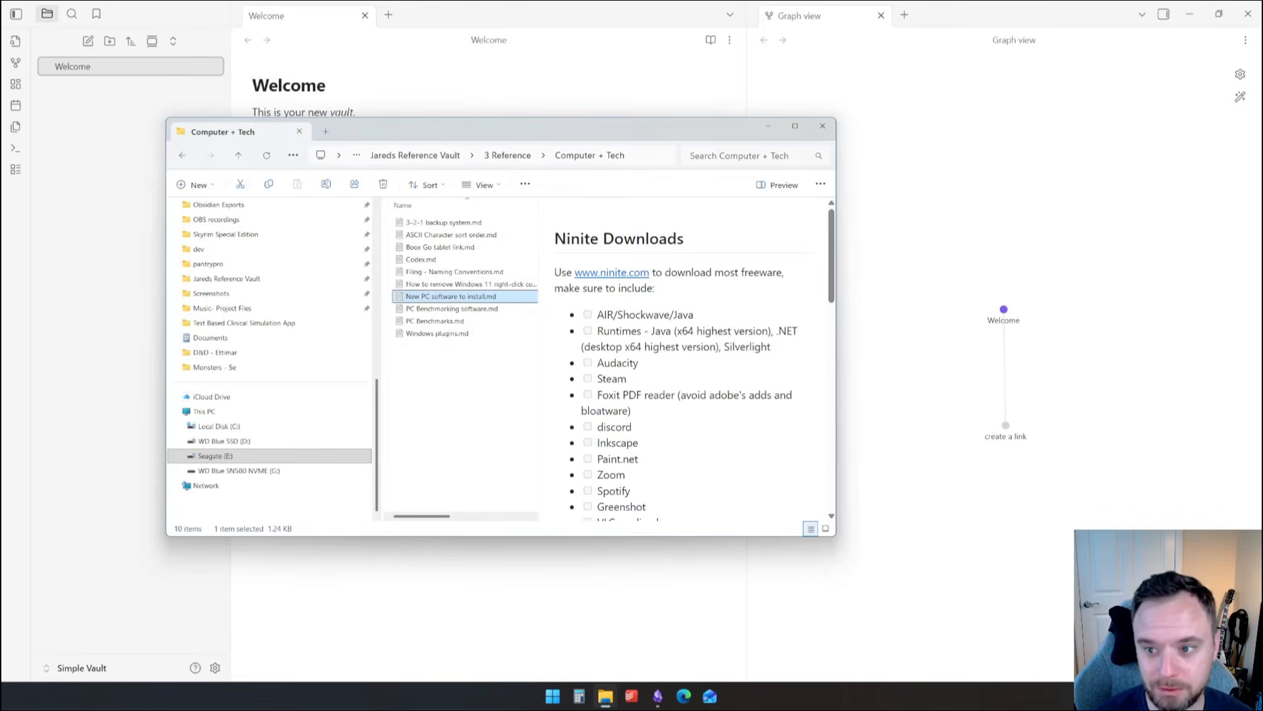
click(823, 125)
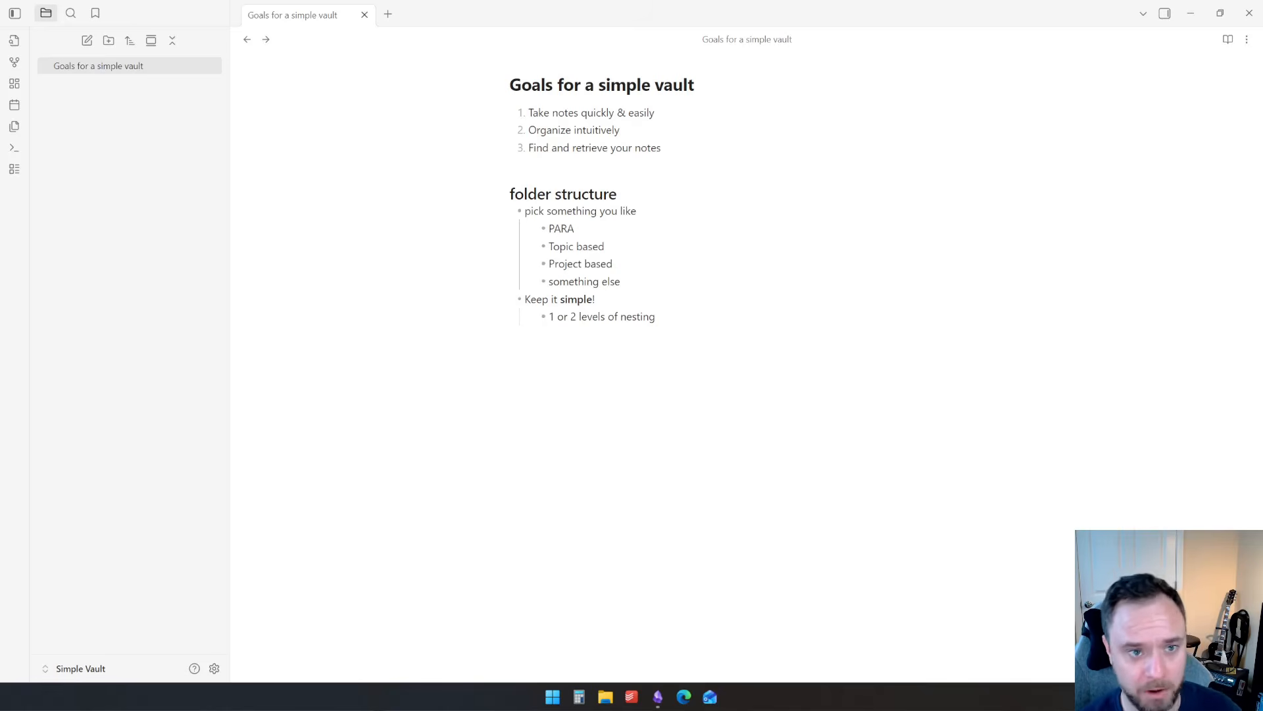
Create a top-level folder named "- Inbox" in the vault.
click(109, 41)
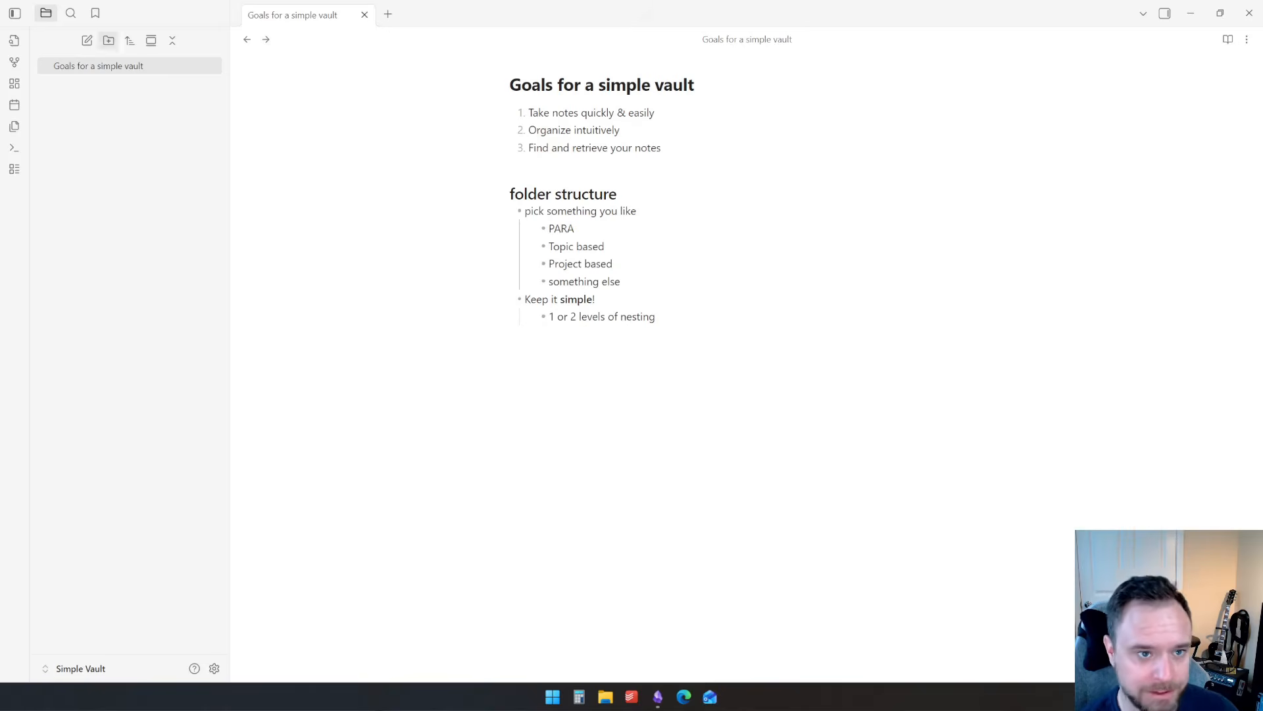
key(BackSpace)
text(-)
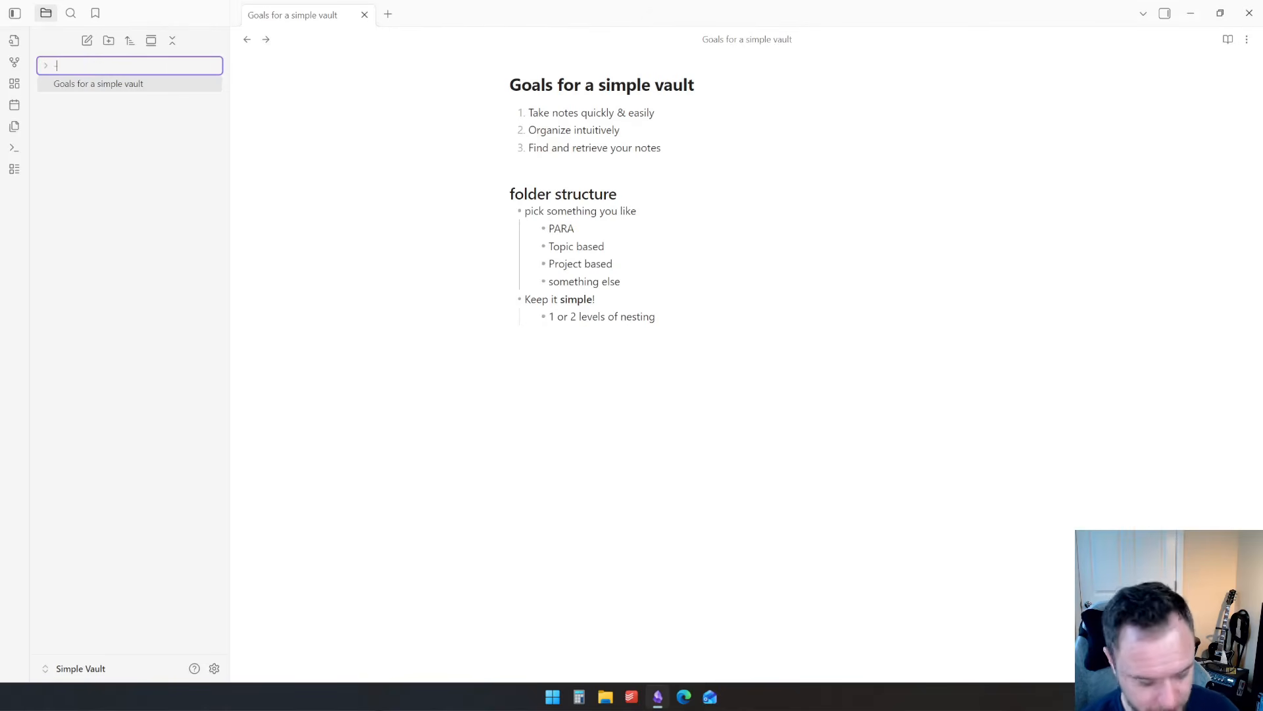
text( Inbox)
key(Return)
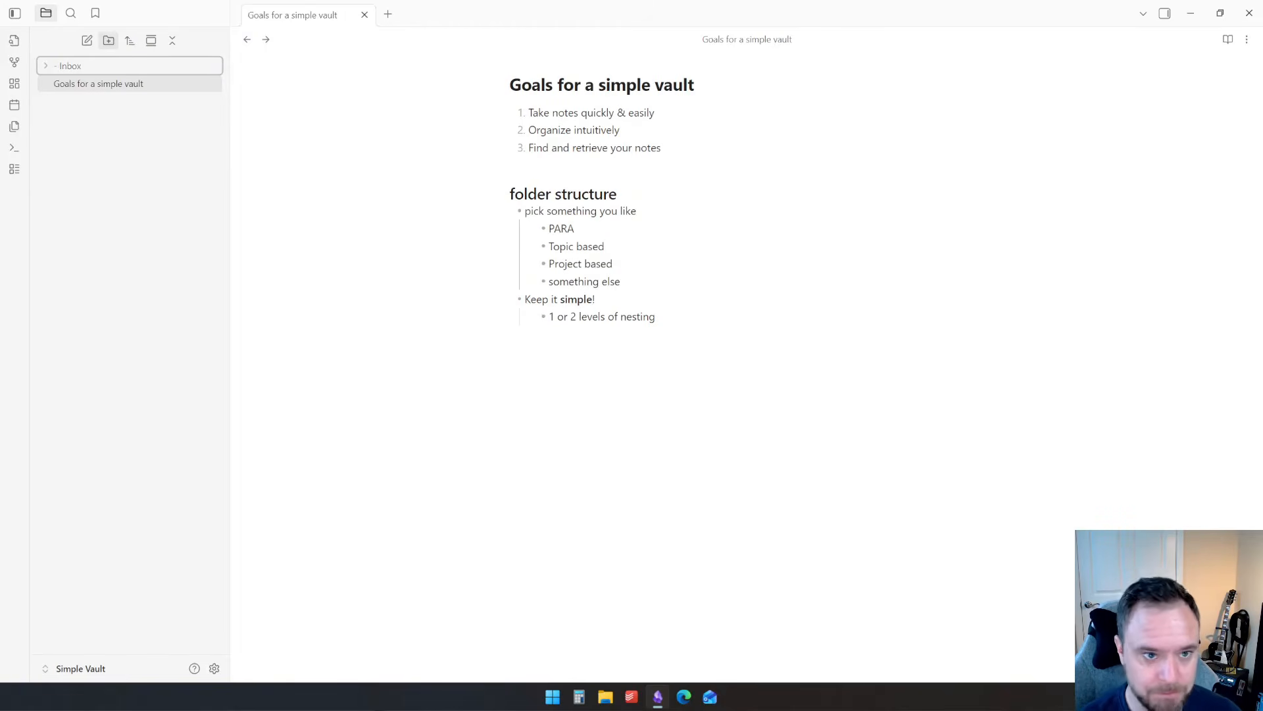
Create a top-level folder named "1 Projects" in the vault.
click(108, 40)
text(1 PARA)
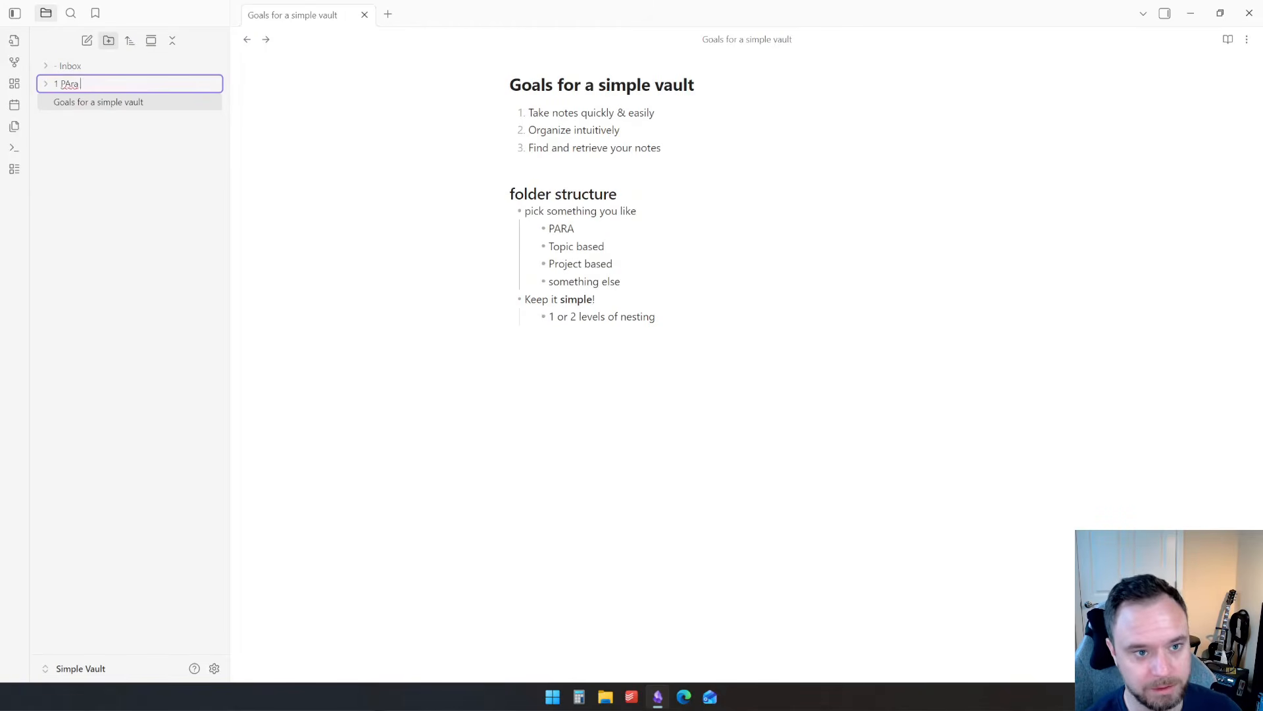
key(BackSpace)
key(BackSpace)
key(BackSpace)
text(rojects)
key(Return)
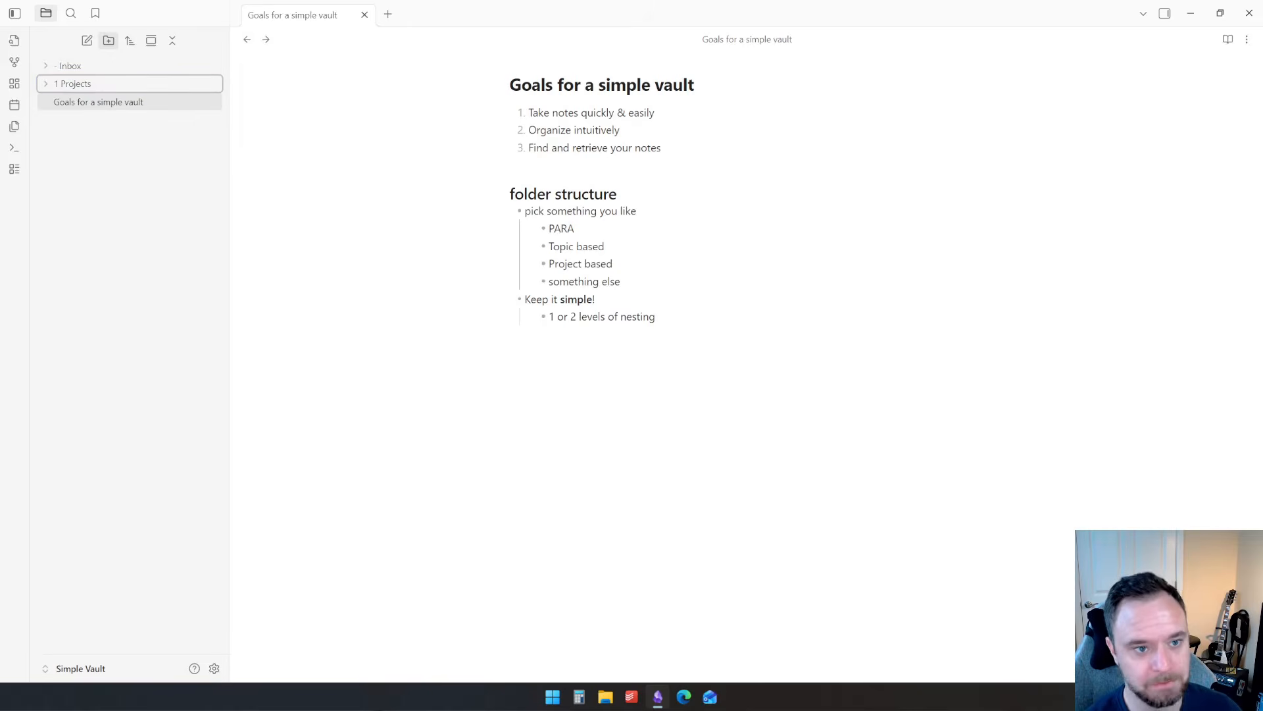
Create a top-level folder named "2 Areas" in the vault.
click(108, 40)
text(2 )
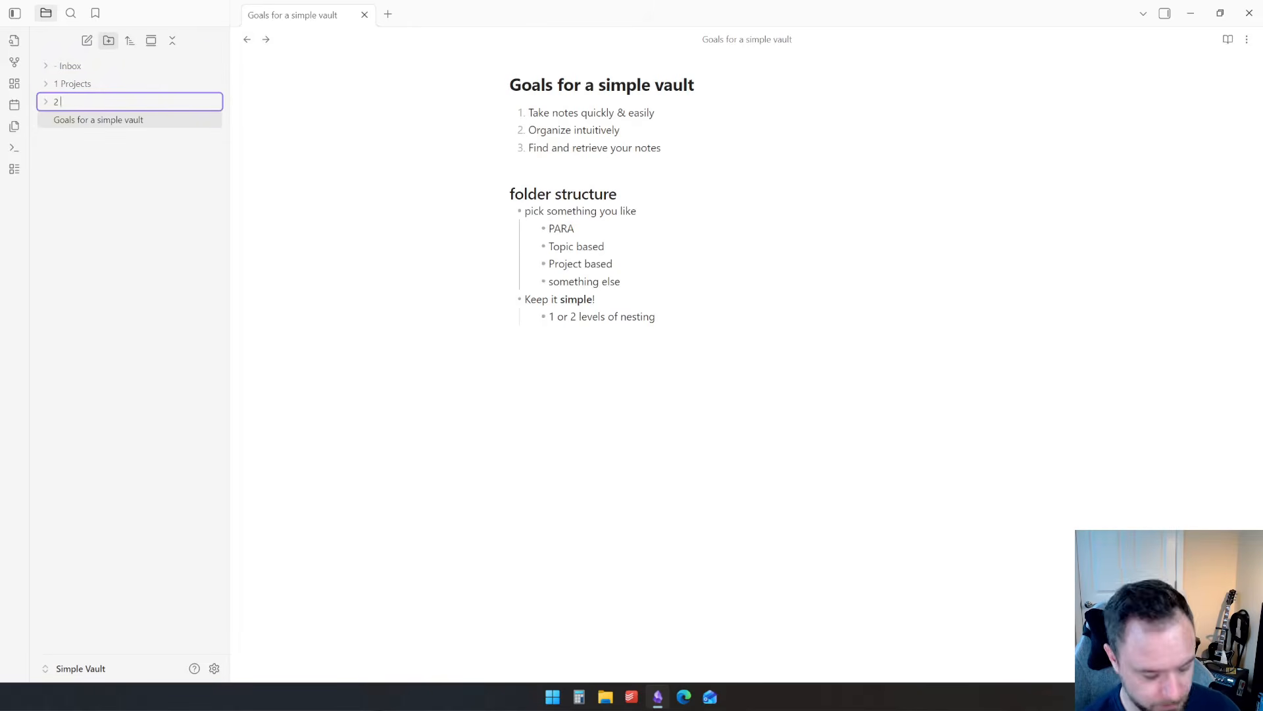
text(Areas)
key(Return)
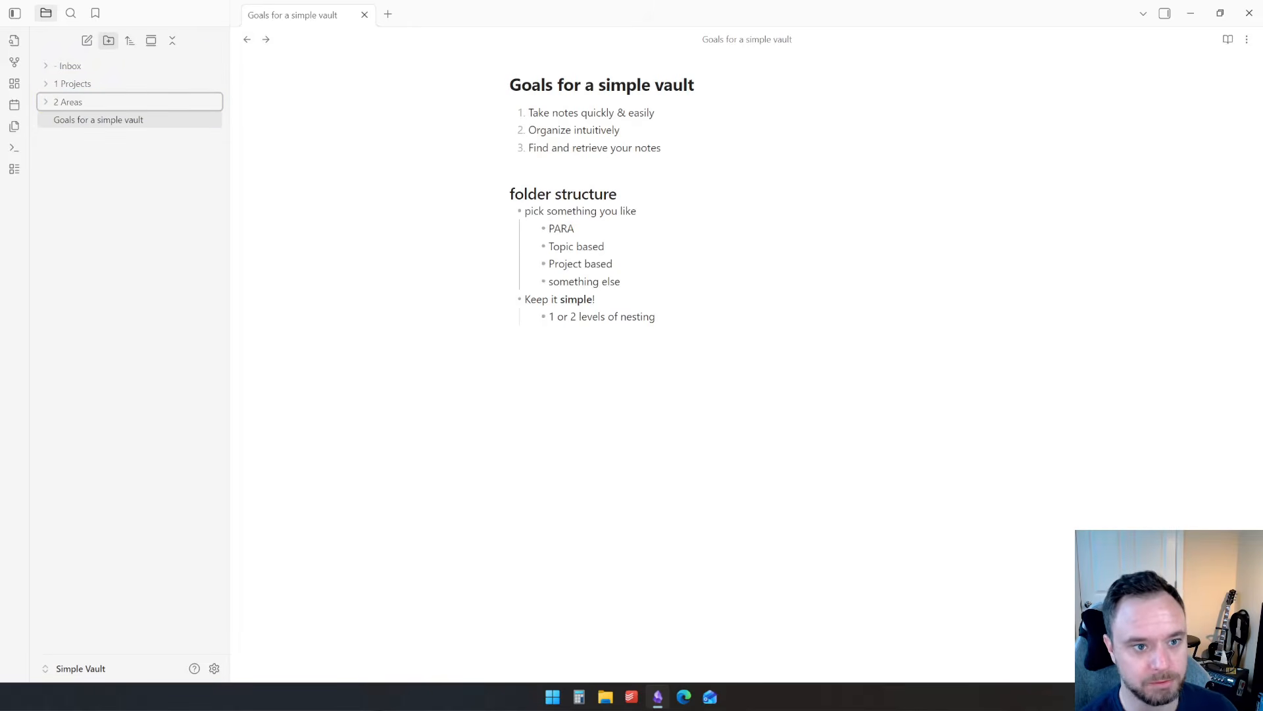
Create two more top-level folders named "3 Resources" and "4 Archives".
click(109, 40)
text(3 Re)
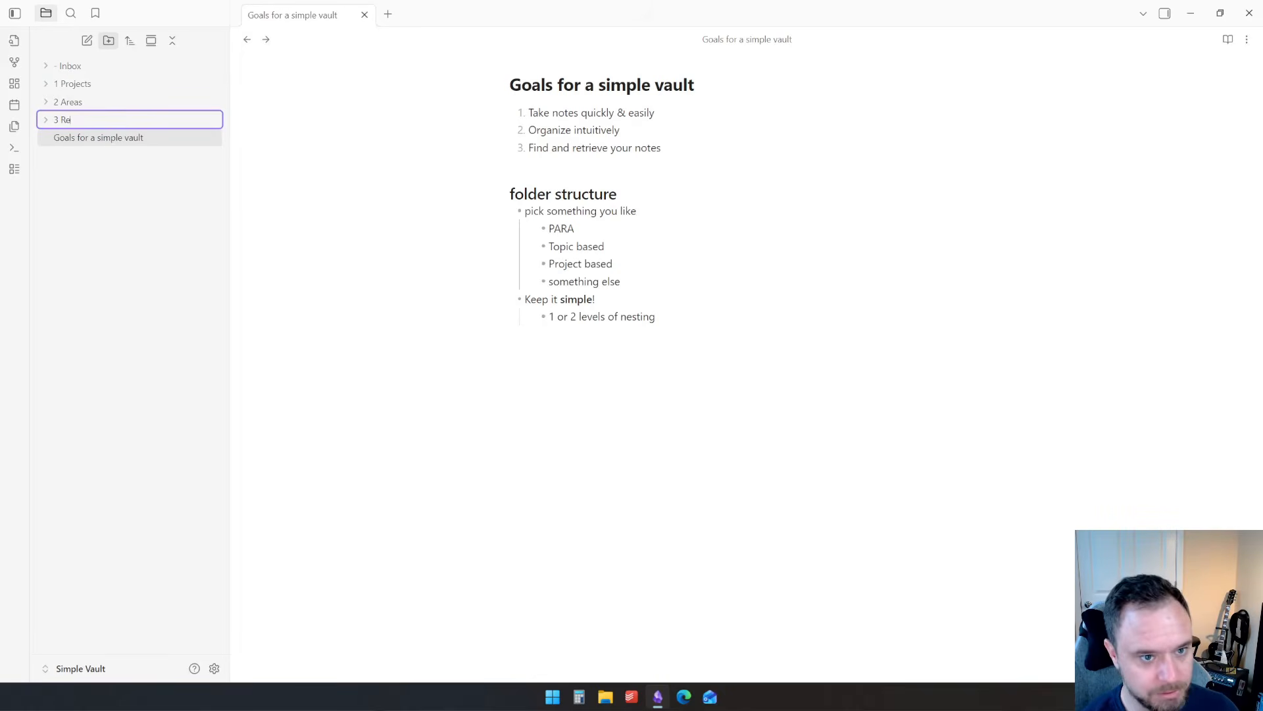
text(sources)
key(Return)
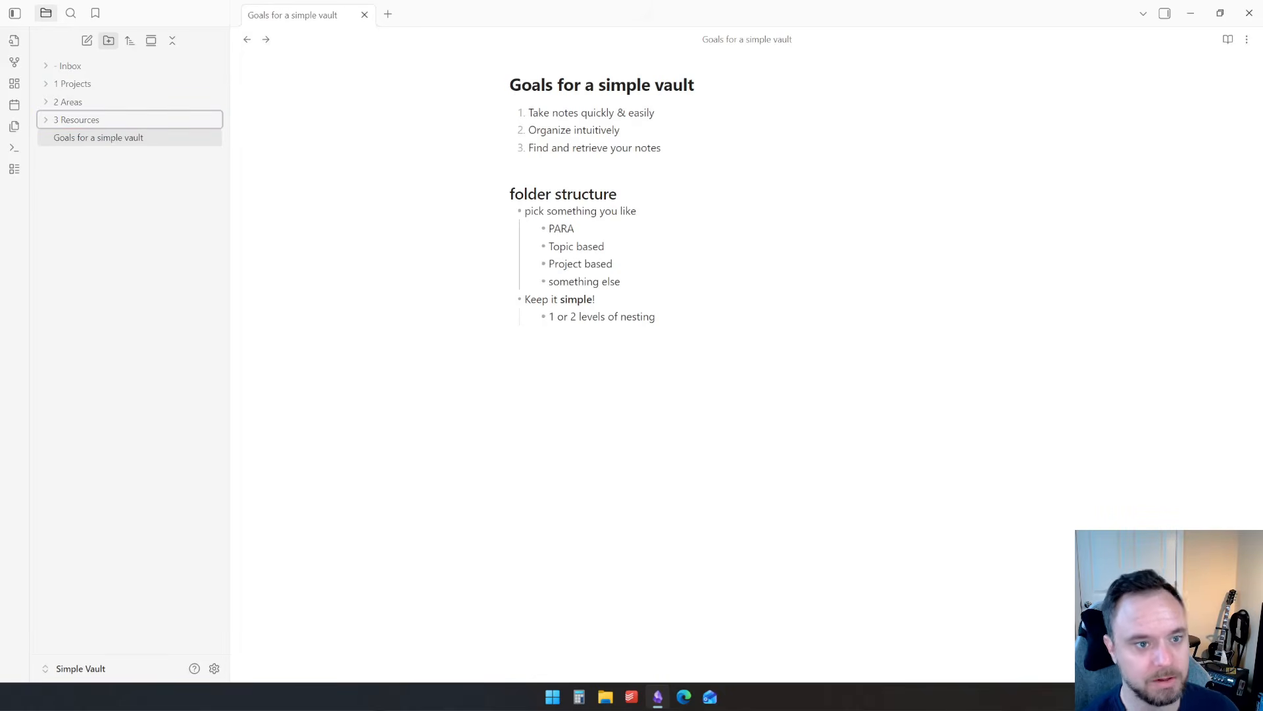
click(109, 40)
text(4 Archives)
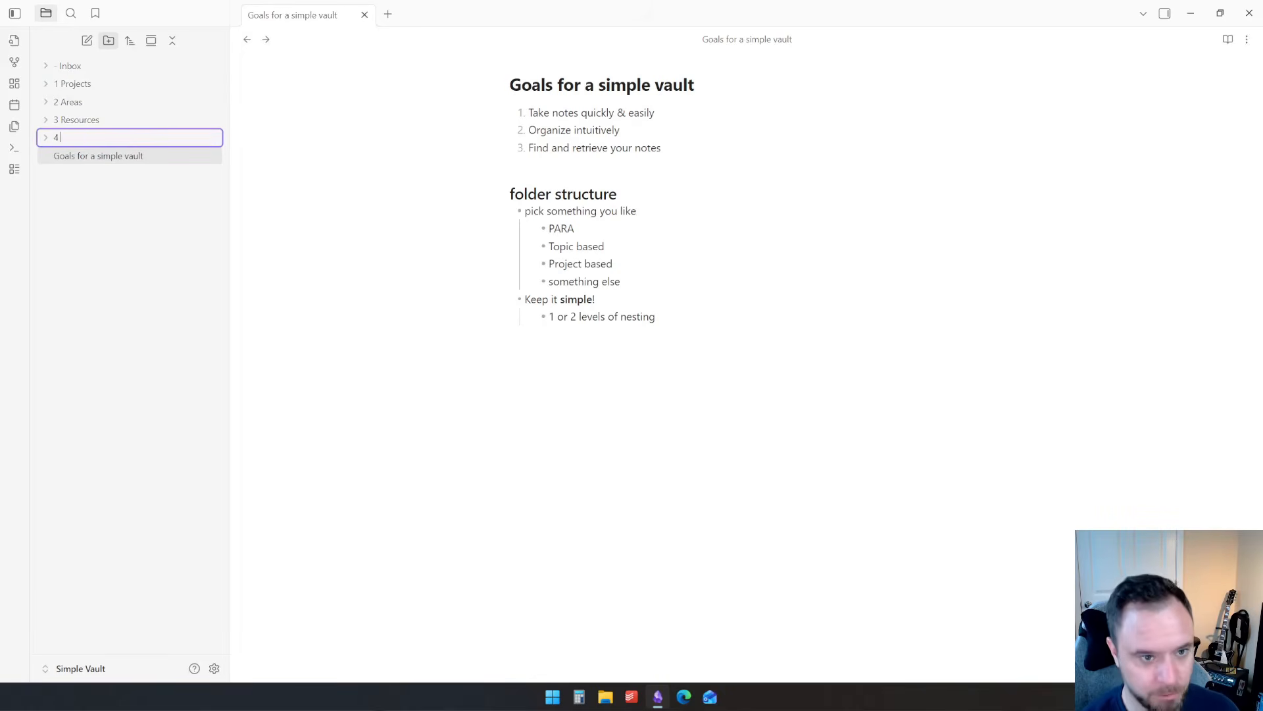
key(Return)
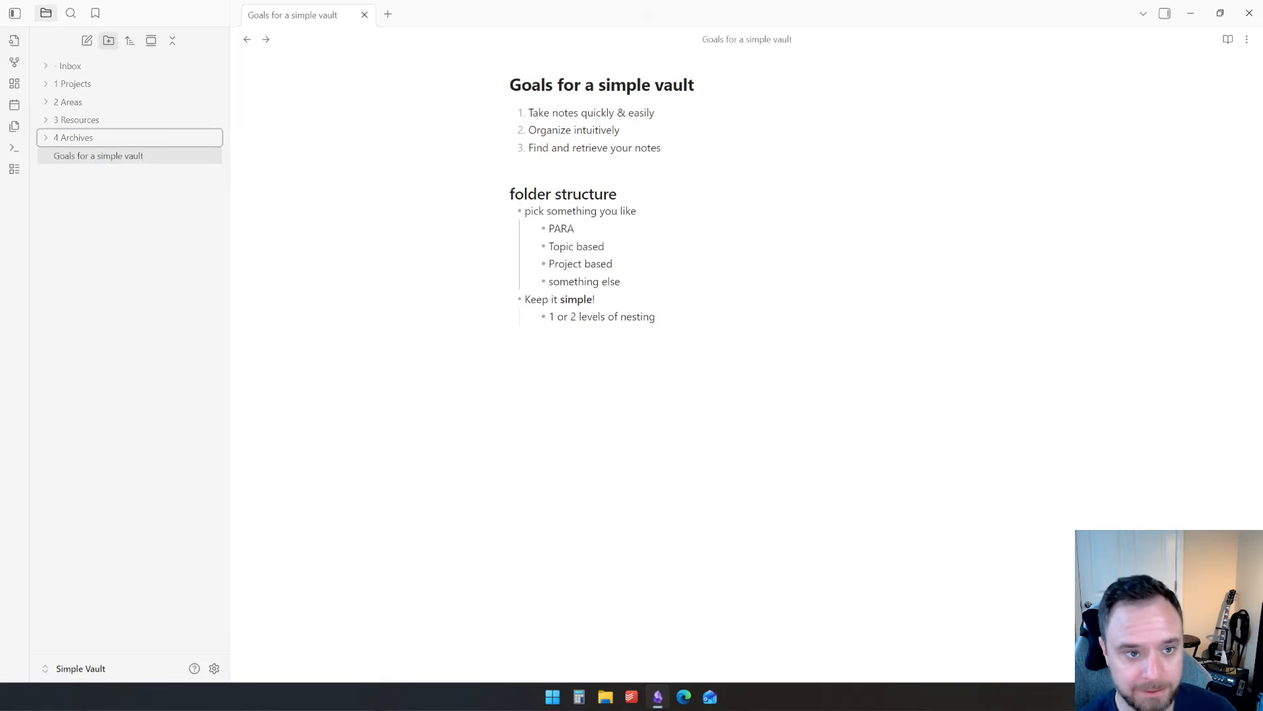
Create a top-level folder named "zz Utility" in the vault.
click(108, 40)
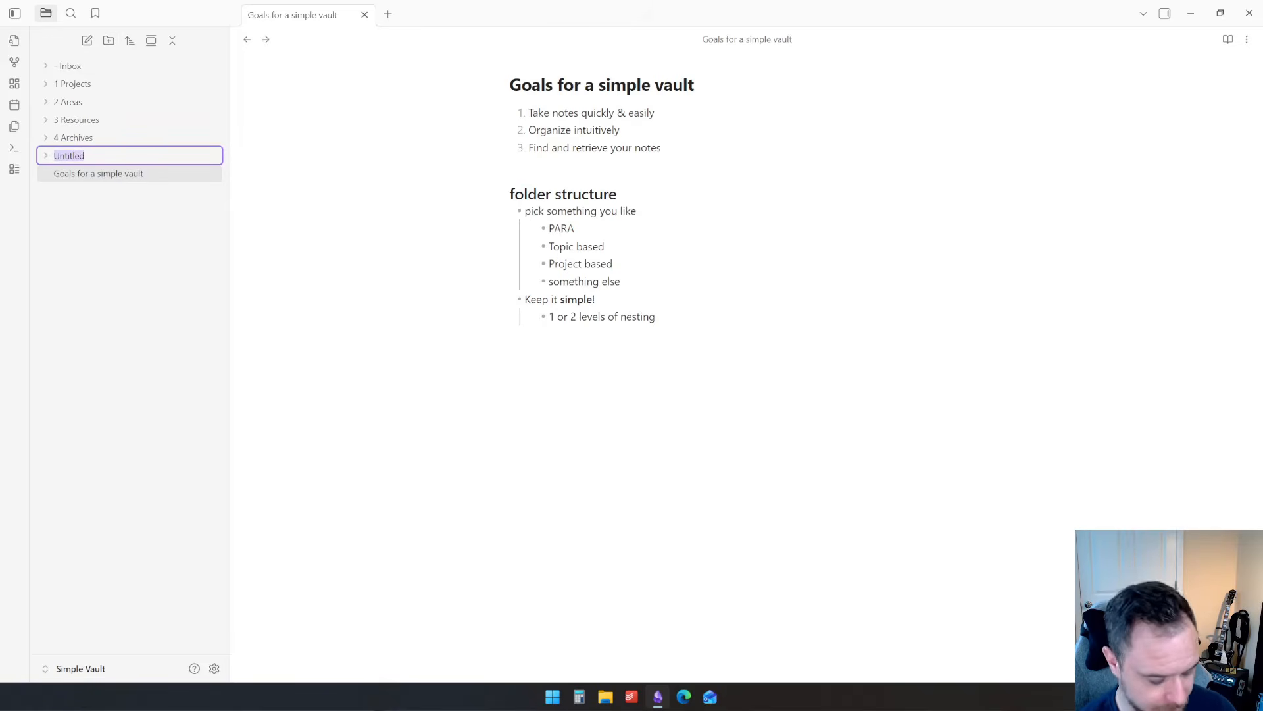
text(zz U)
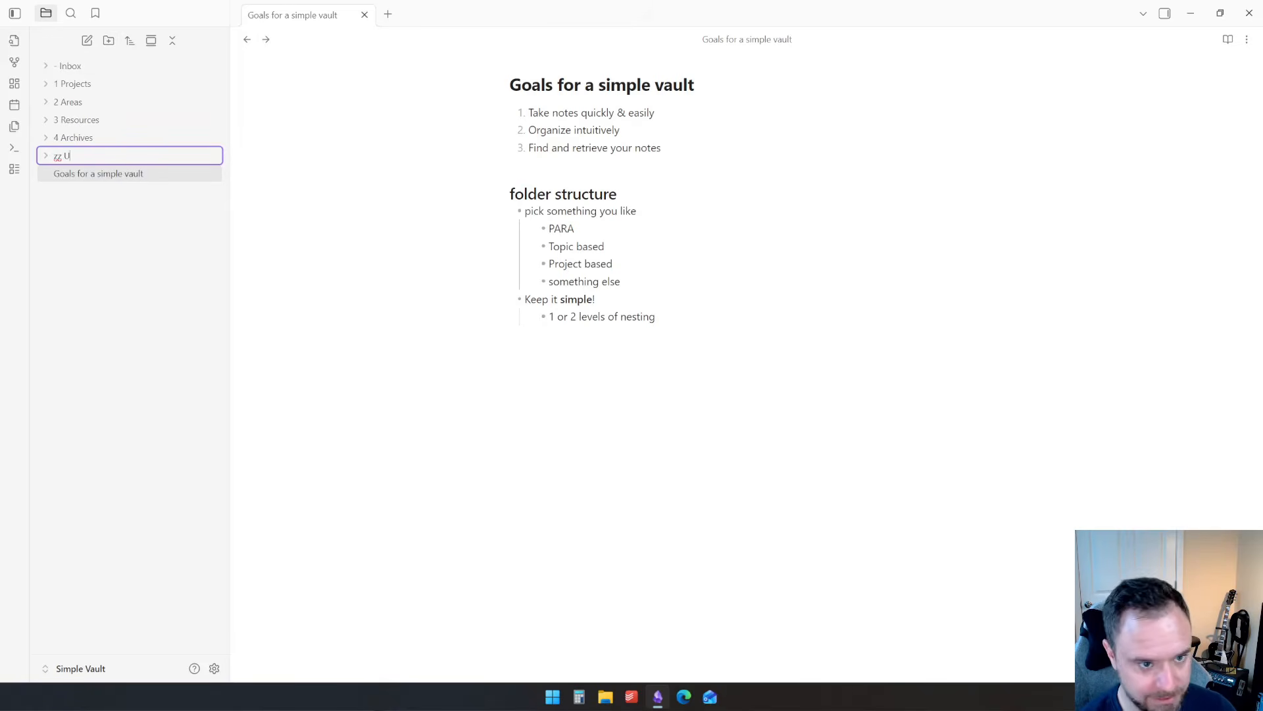
text(tili)
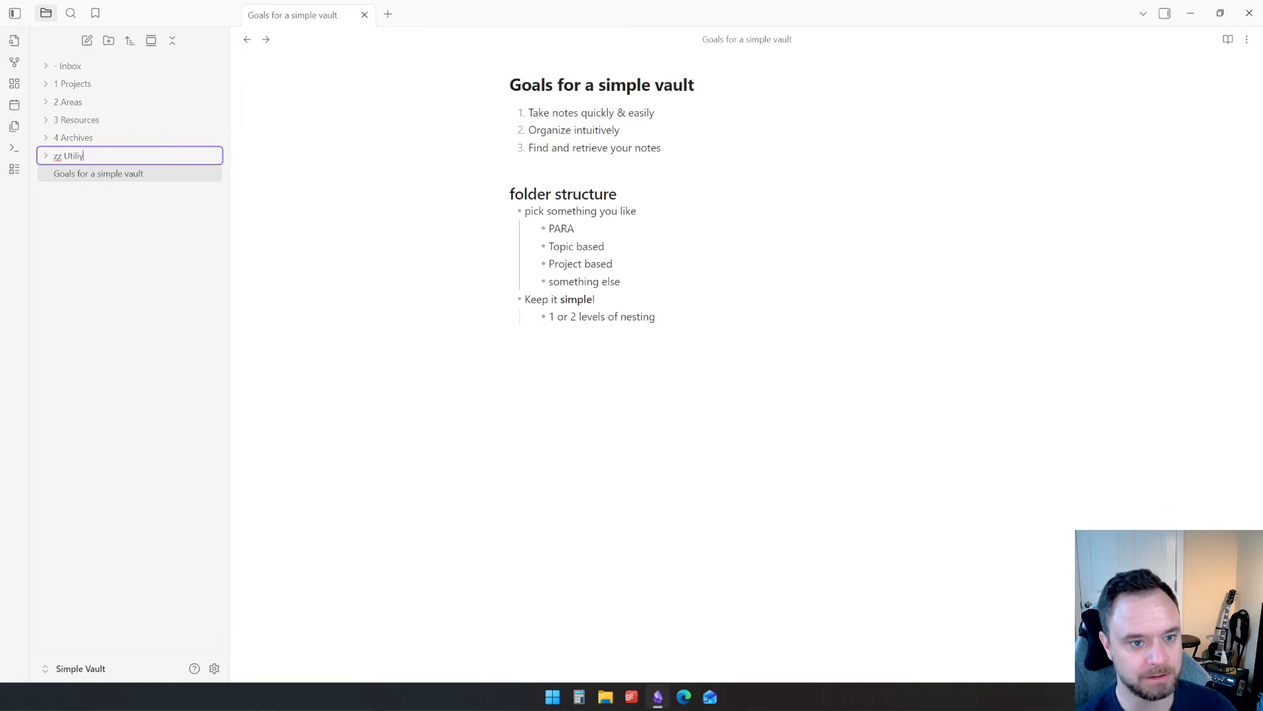
text(ty)
key(Return)
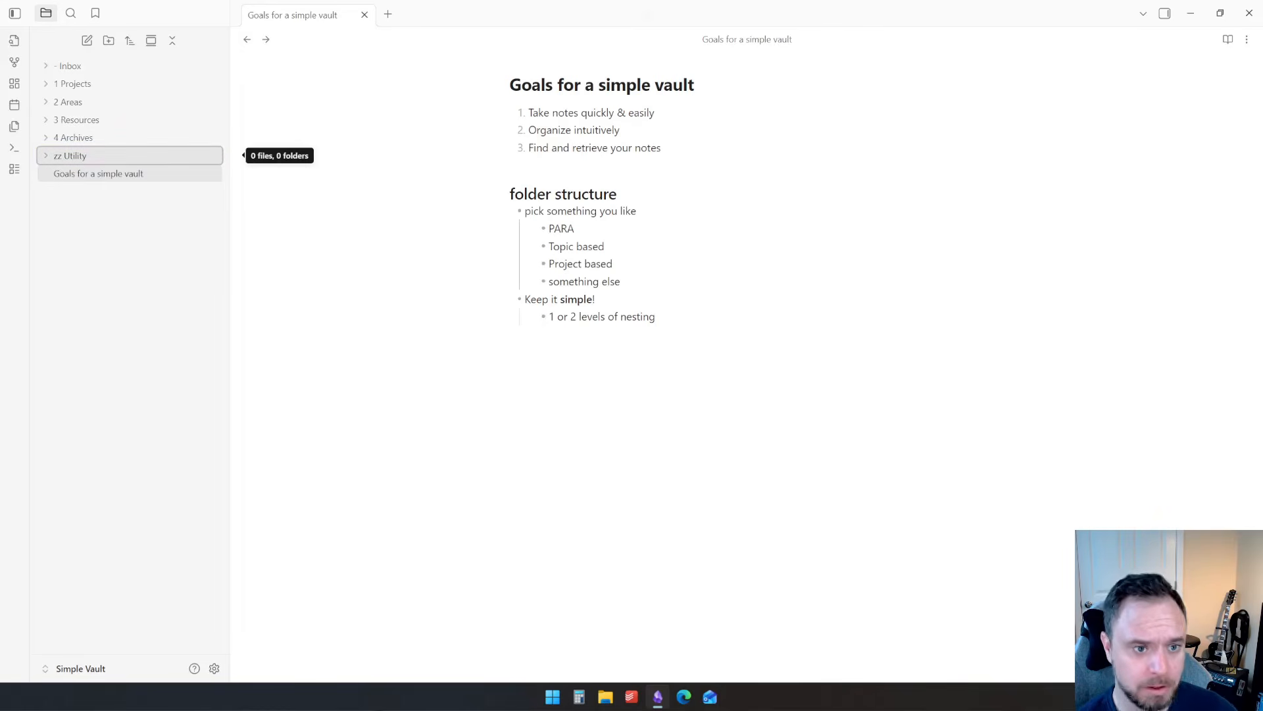
Create a subfolder named "Attachments" inside the "zz Utility" folder.
right_click(197, 156)
click(224, 181)
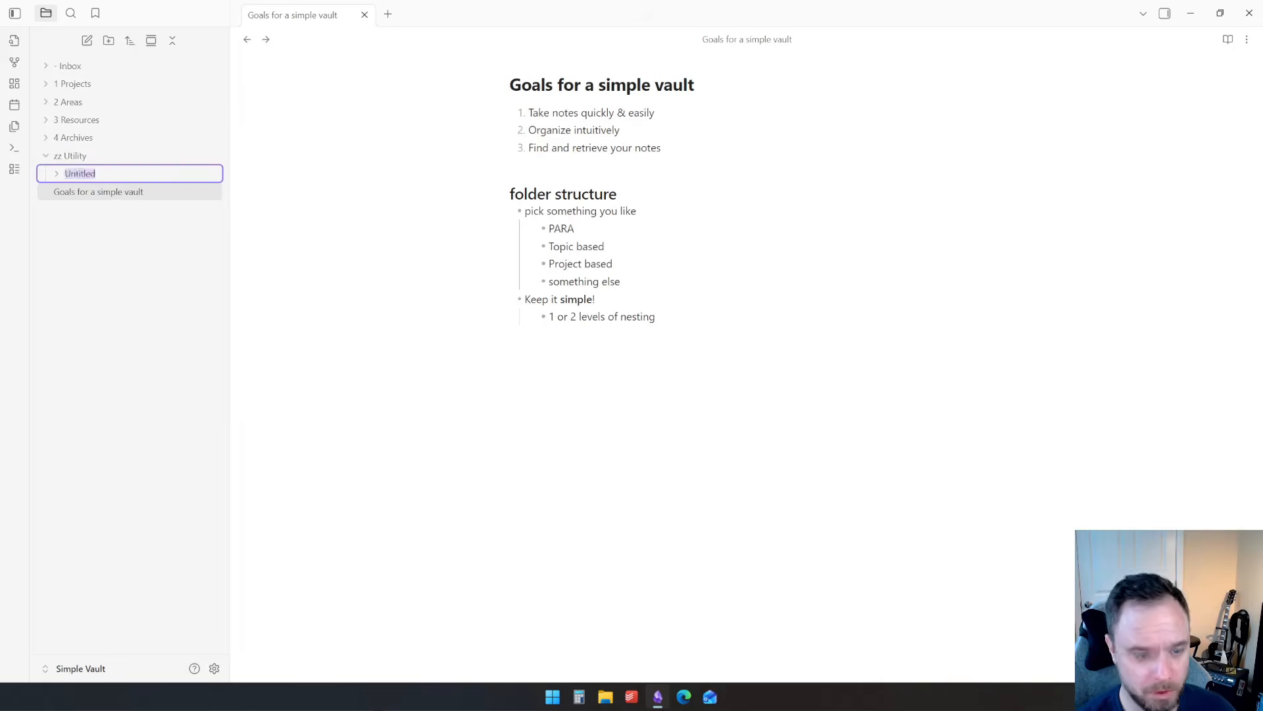
text(Attachments)
key(Return)
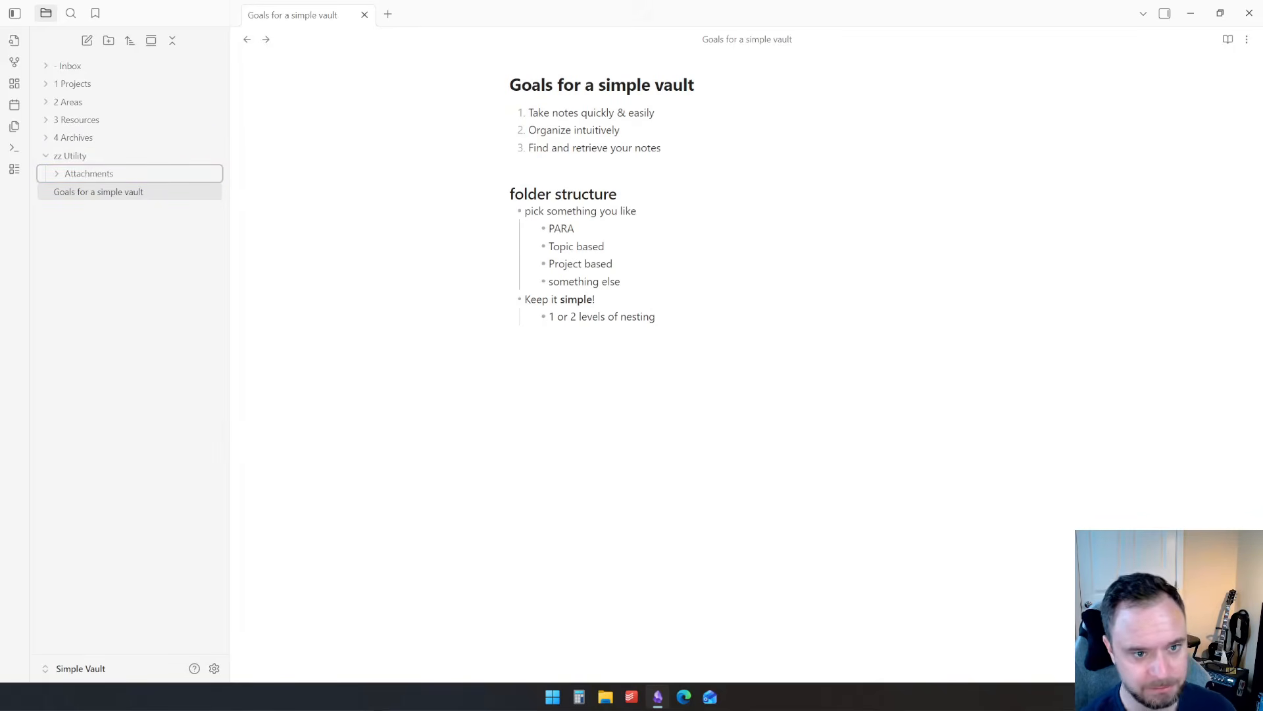
Create a folder named "Templates" and move it into the "zz Utility" folder.
click(108, 40)
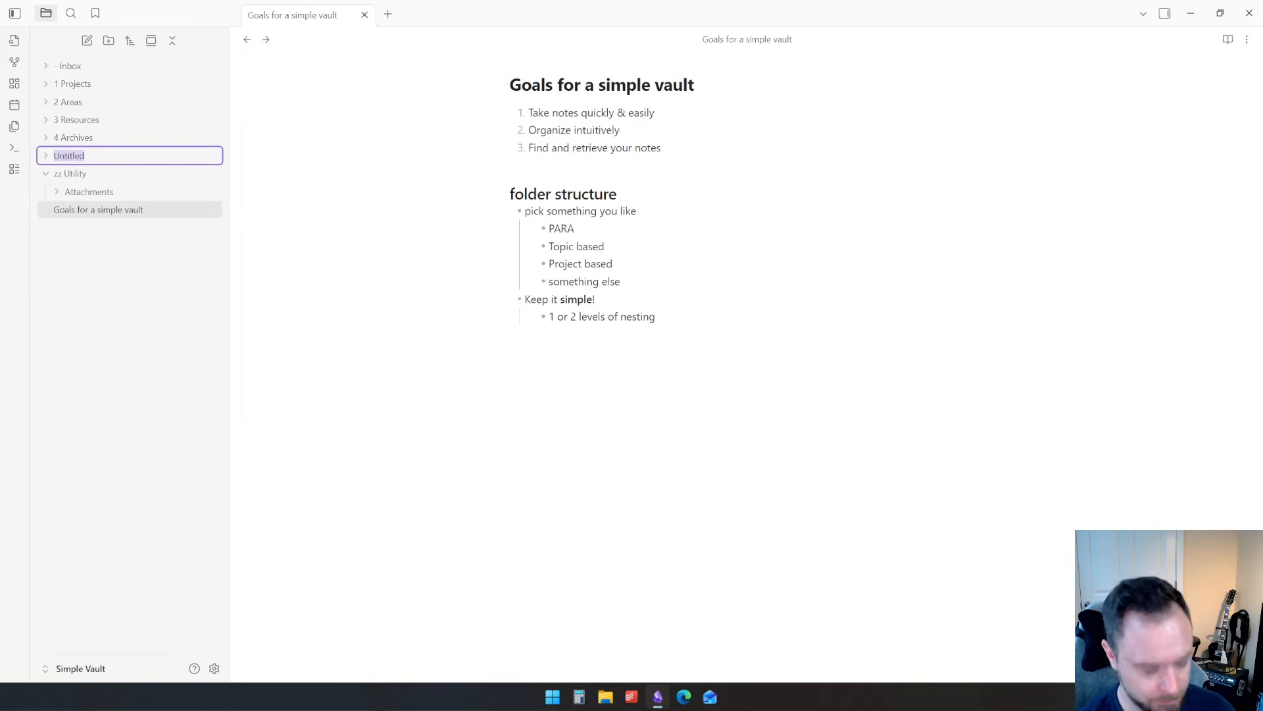
text(Templates)
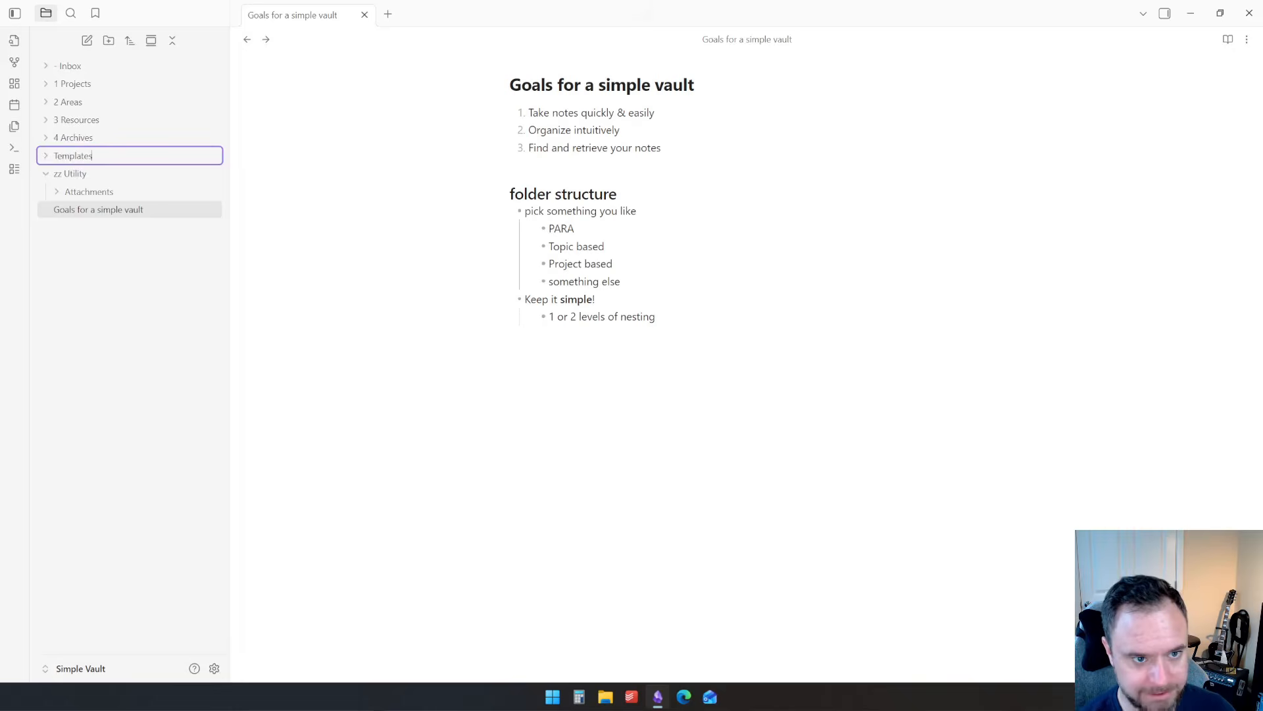
key(Return)
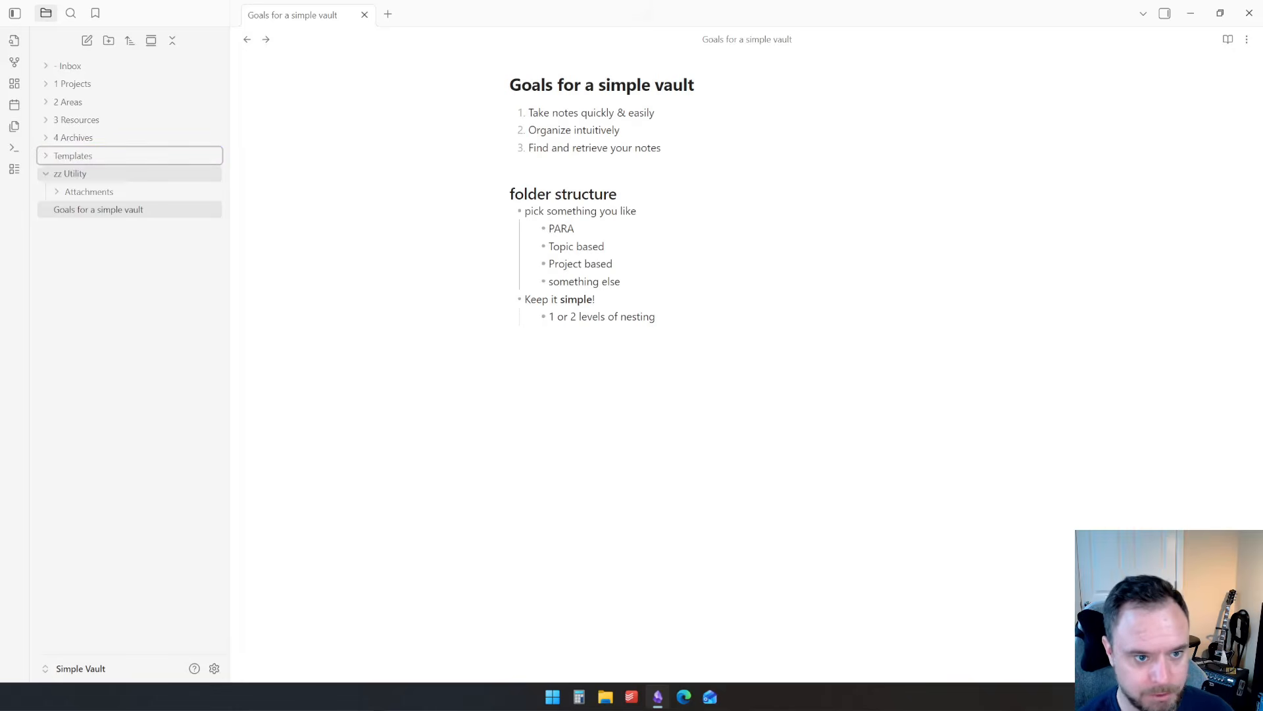
drag(84, 156, 86, 173)
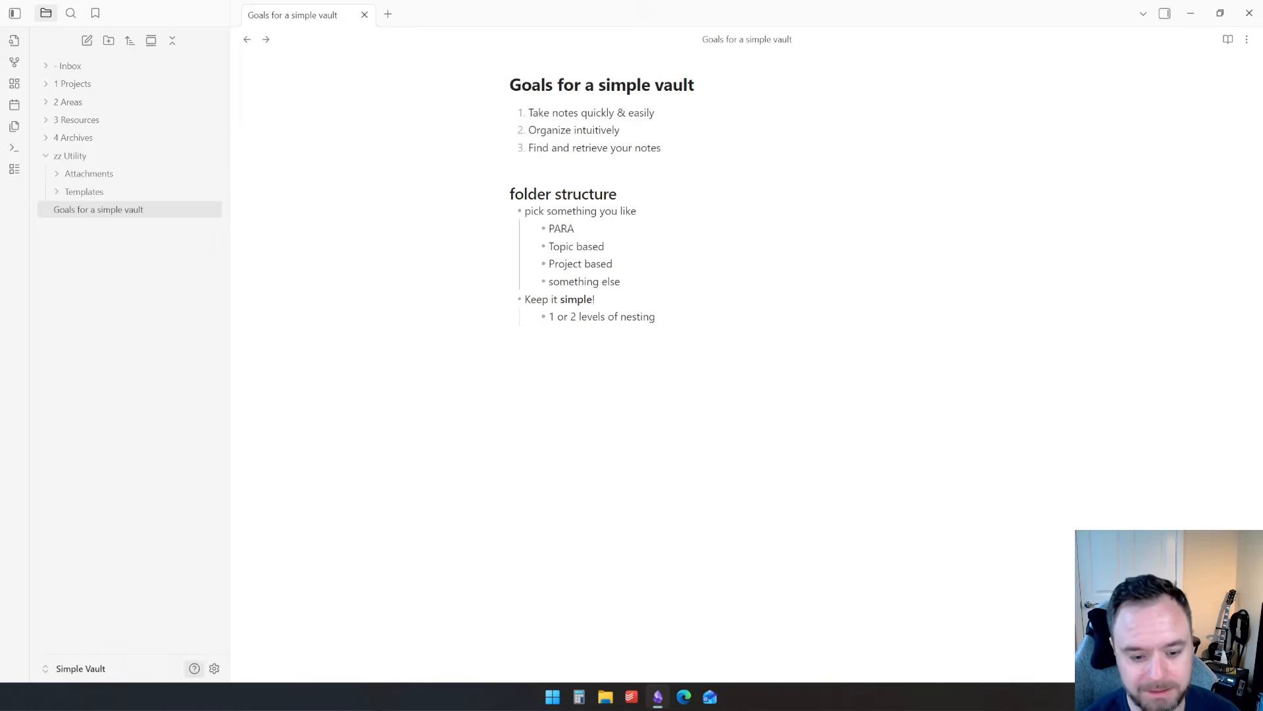
In the Files and links settings, set the default location for new notes to the specified folder "- Inbox".
click(214, 668)
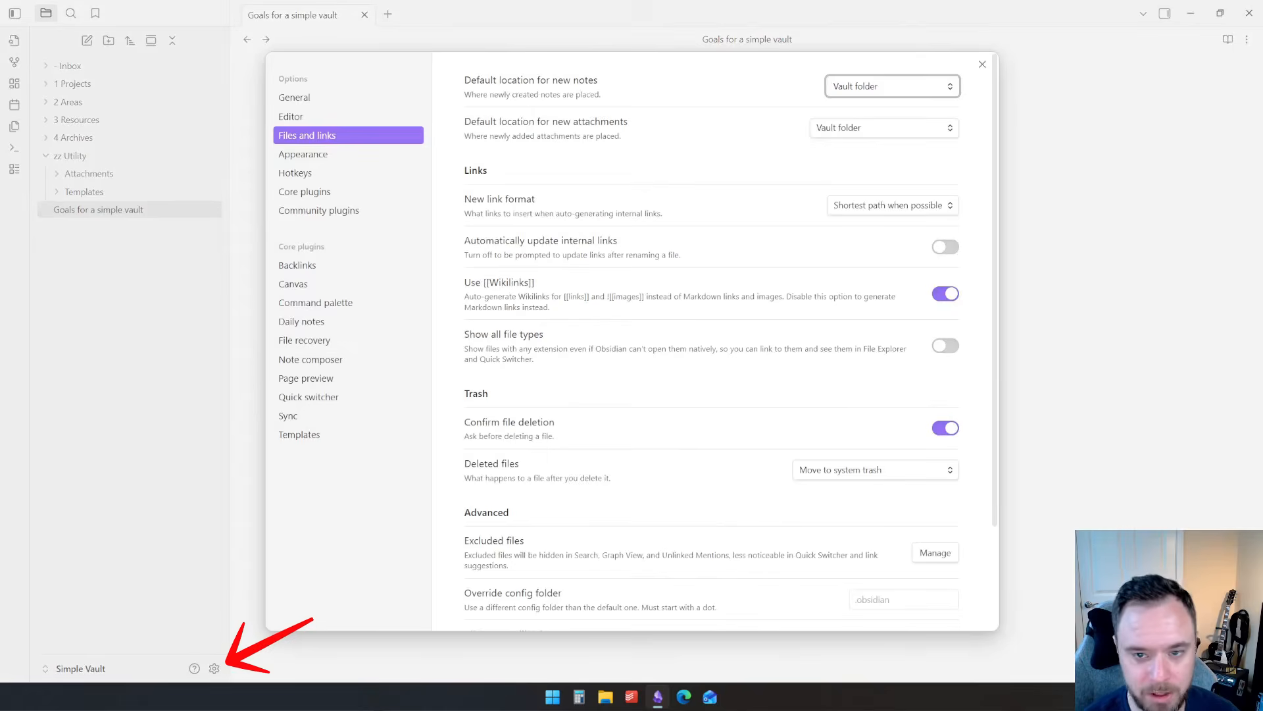
click(318, 98)
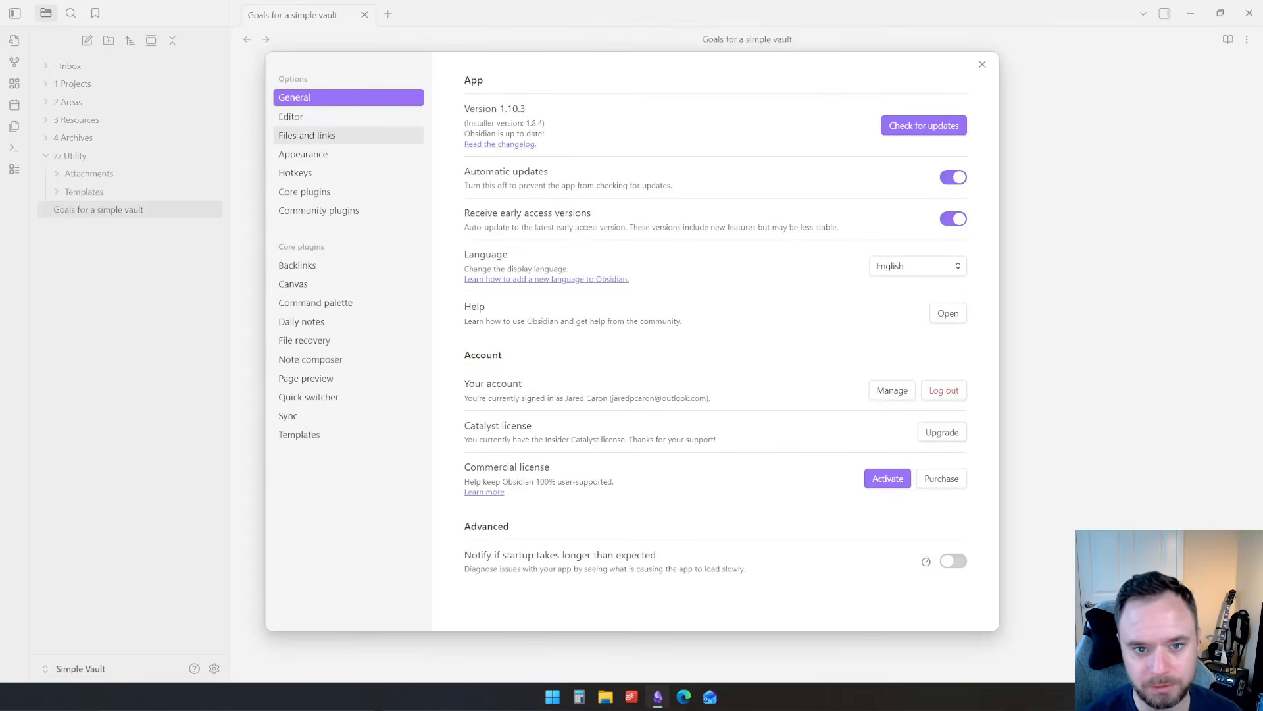
click(307, 135)
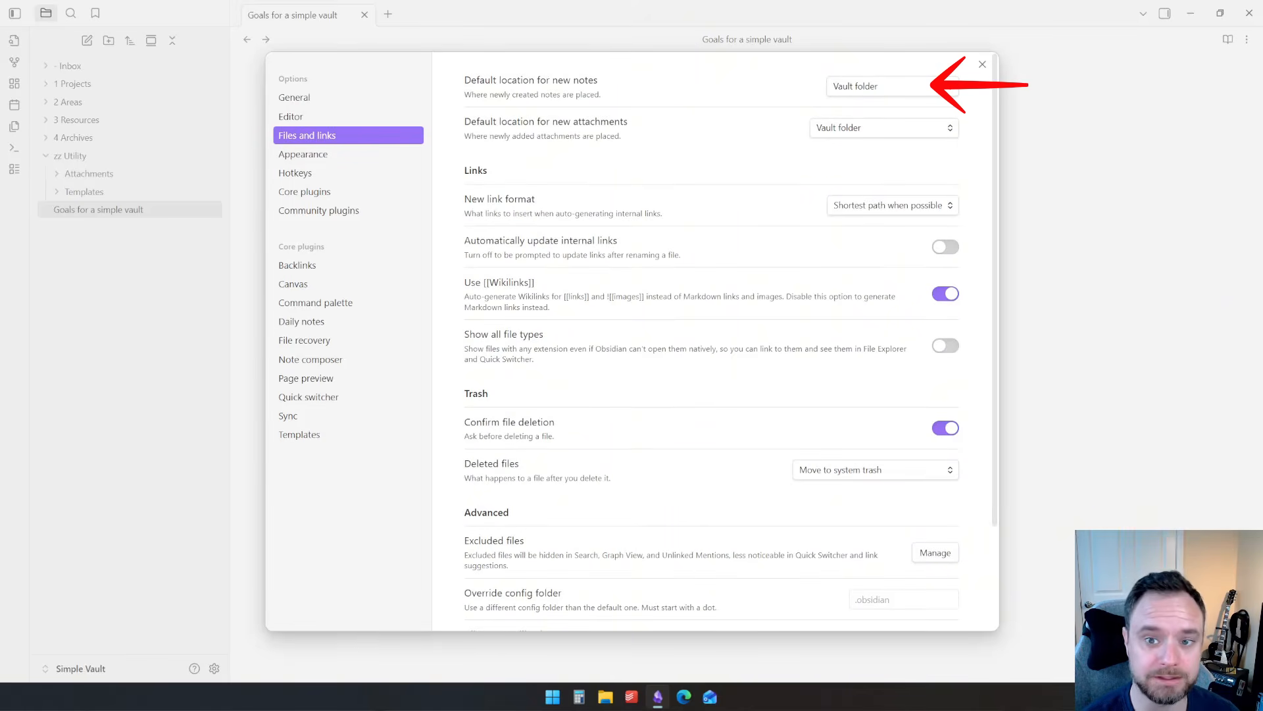
click(892, 86)
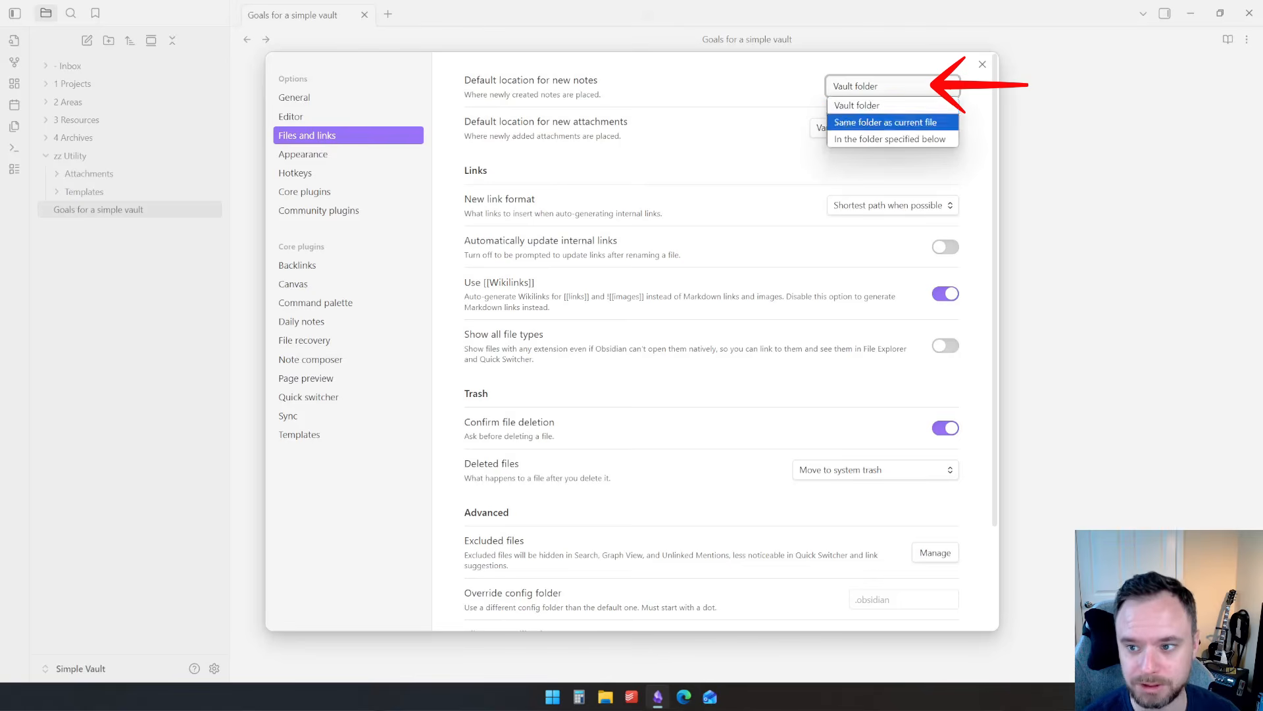
click(890, 139)
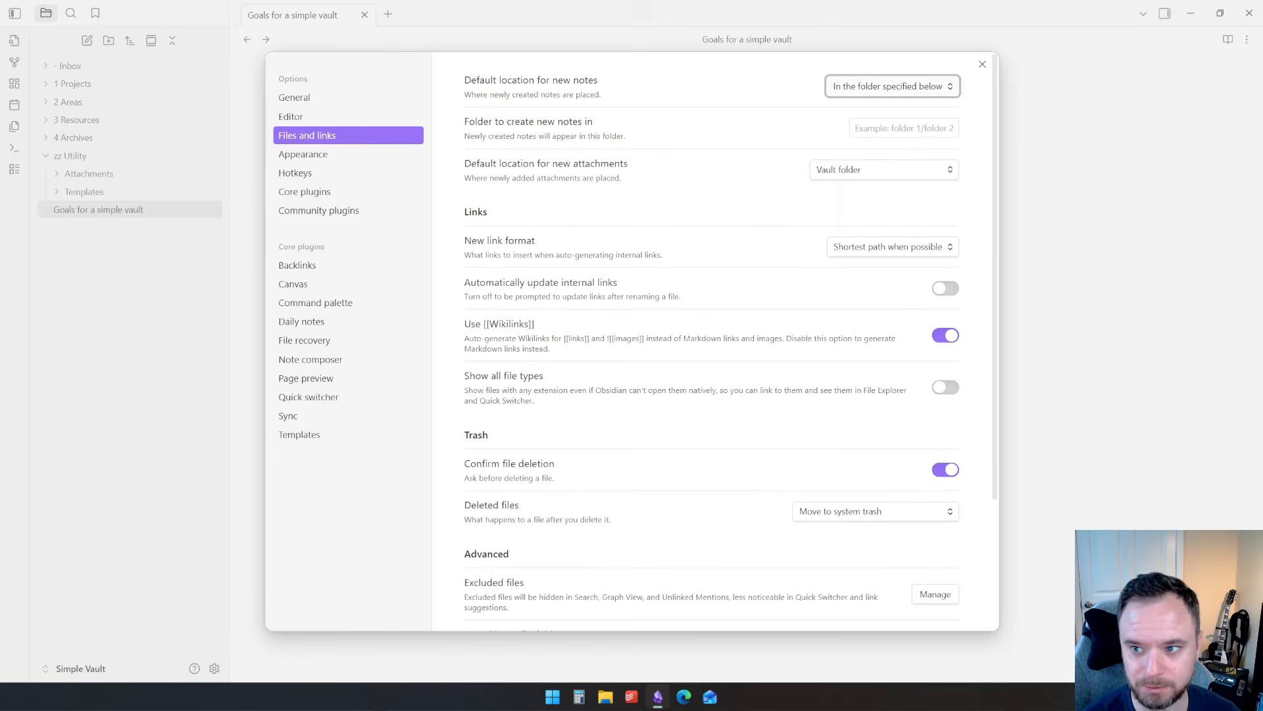
click(904, 129)
key(Down)
key(Return)
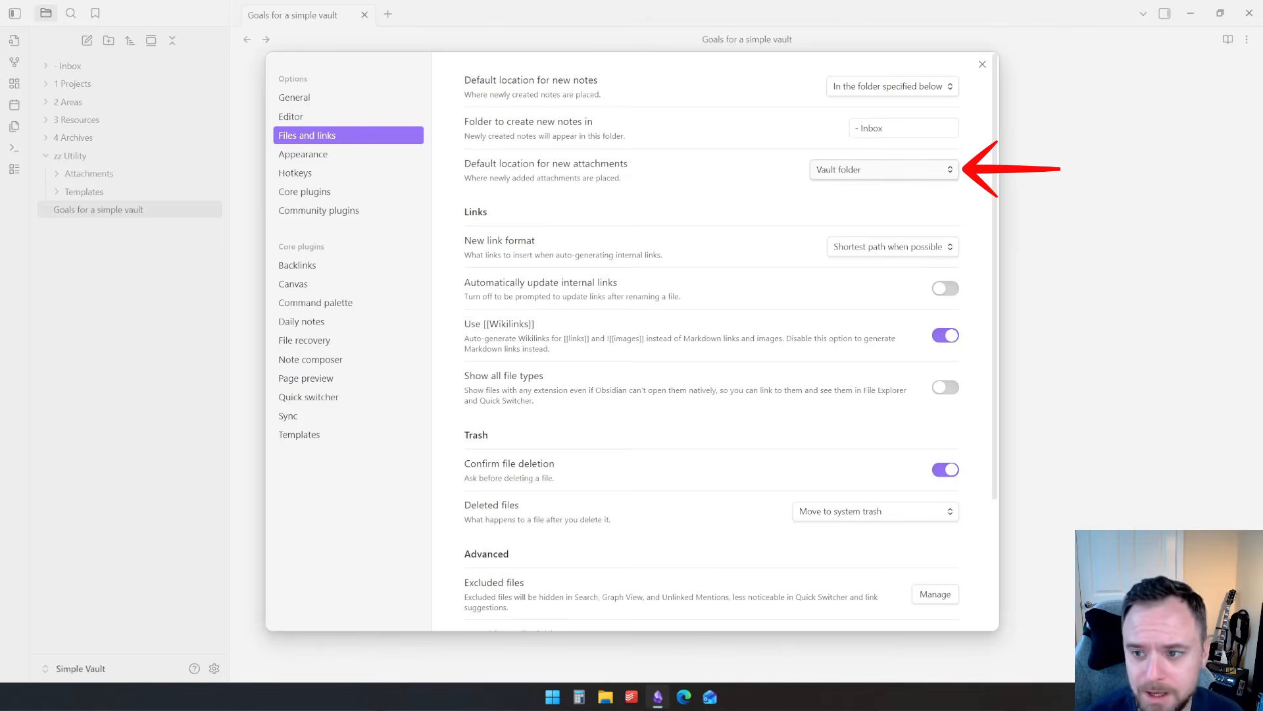
Set the default location for new attachments to the specified folder "zz Utility/Attachments".
click(885, 170)
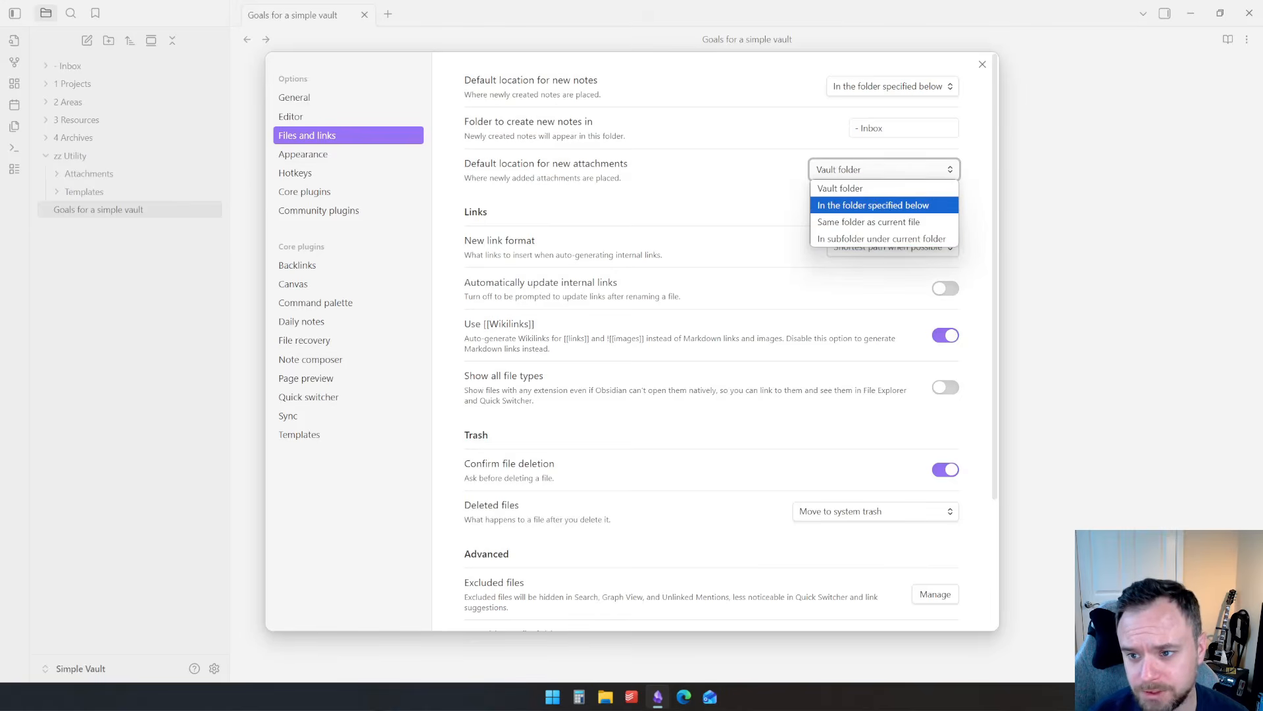
click(873, 205)
click(903, 216)
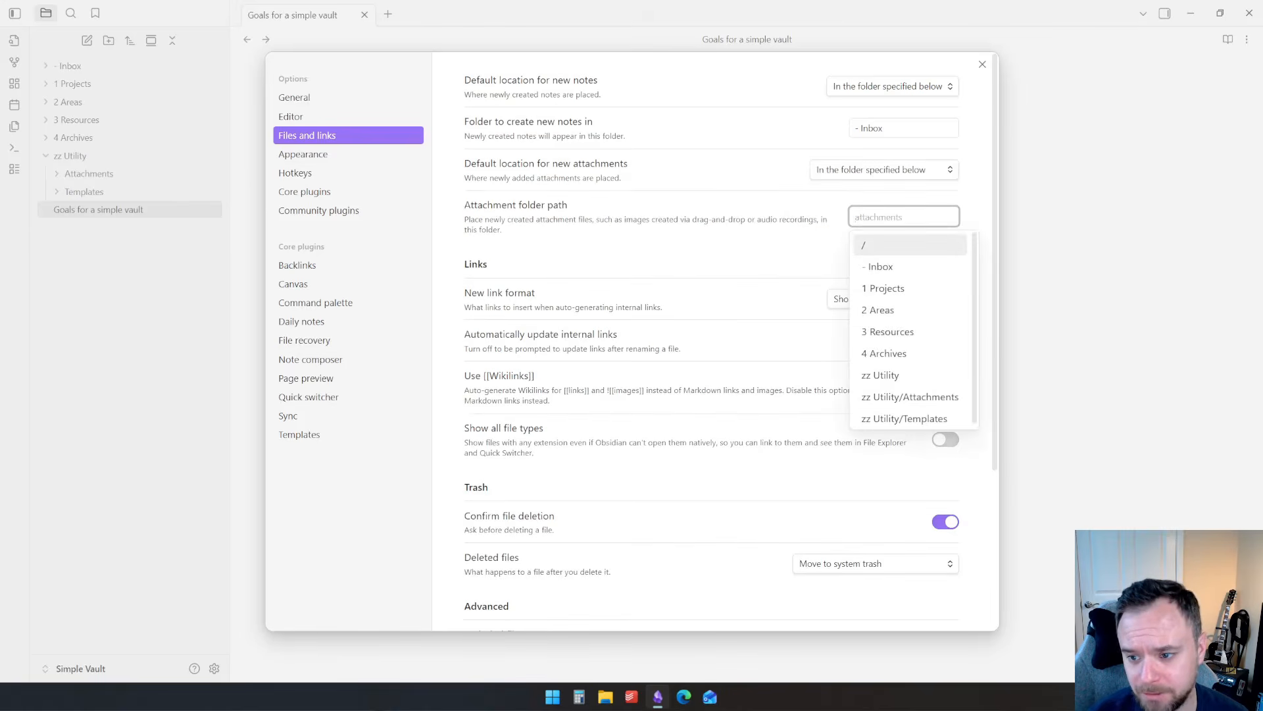
scroll(908, 375, down, 2)
click(910, 332)
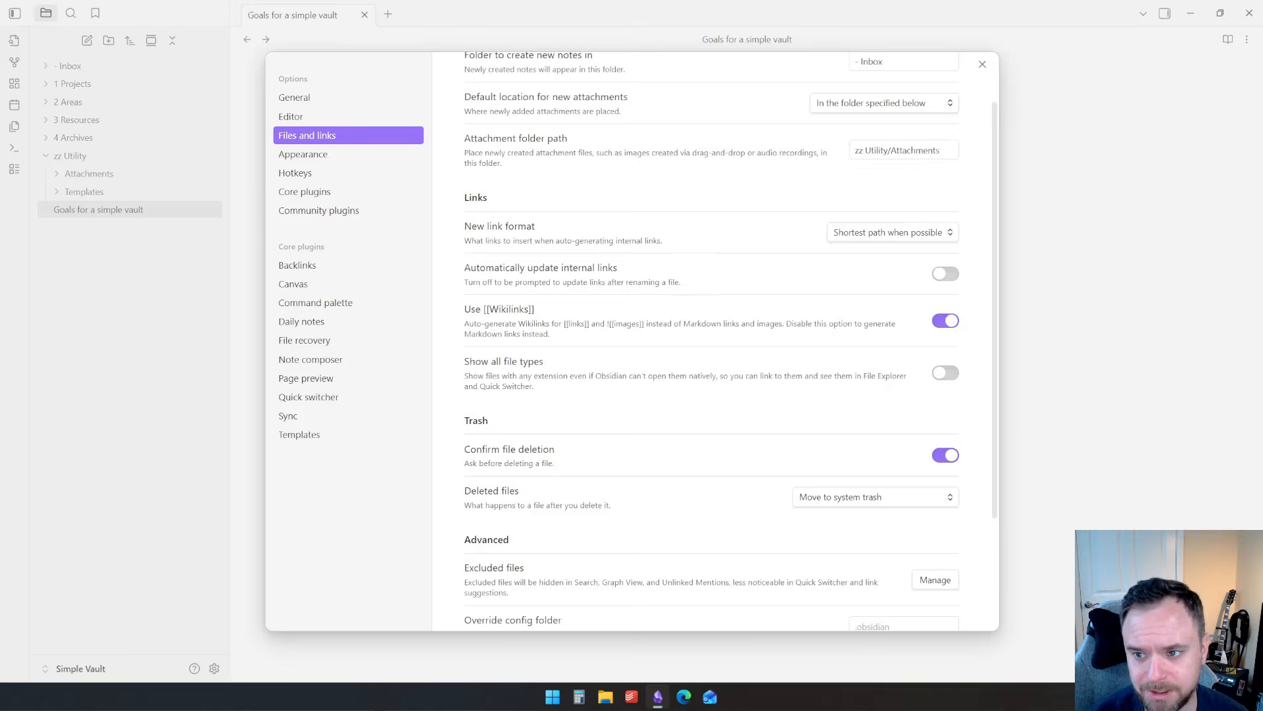
scroll(730, 340, up, 2)
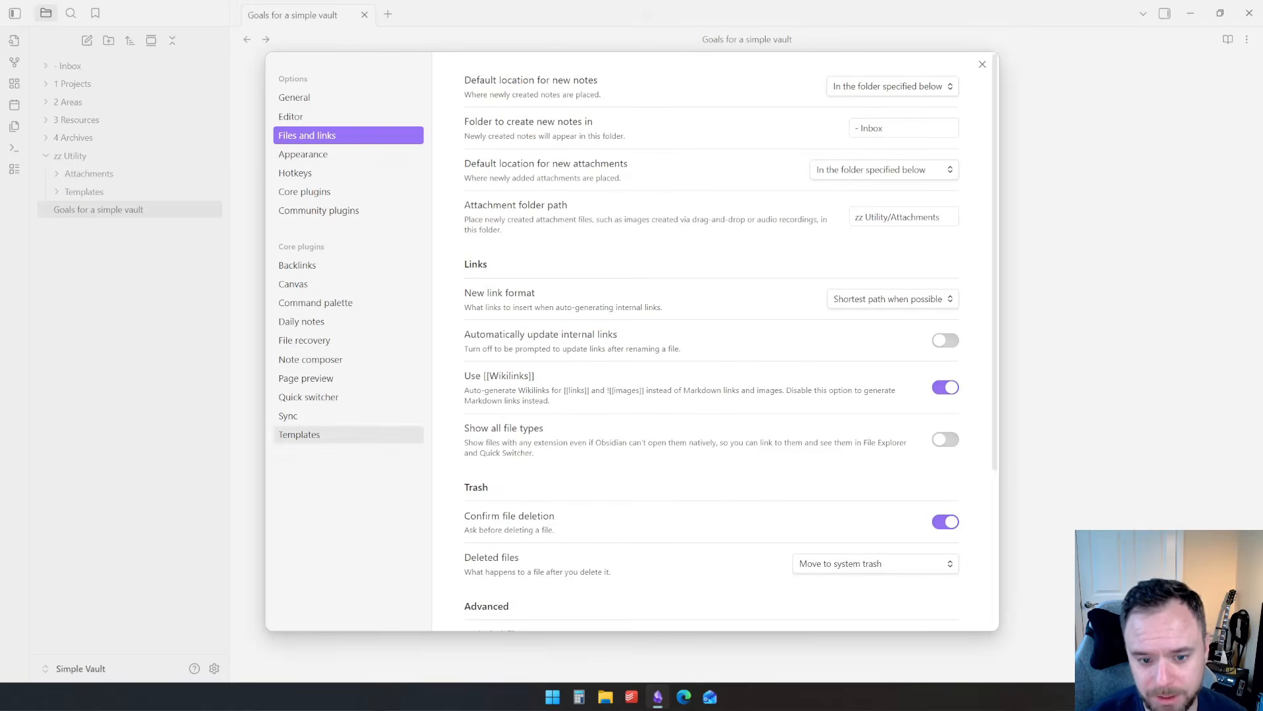
Set the Templates core plugin's template folder location to "zz Utility/Templates" and close the settings.
click(299, 434)
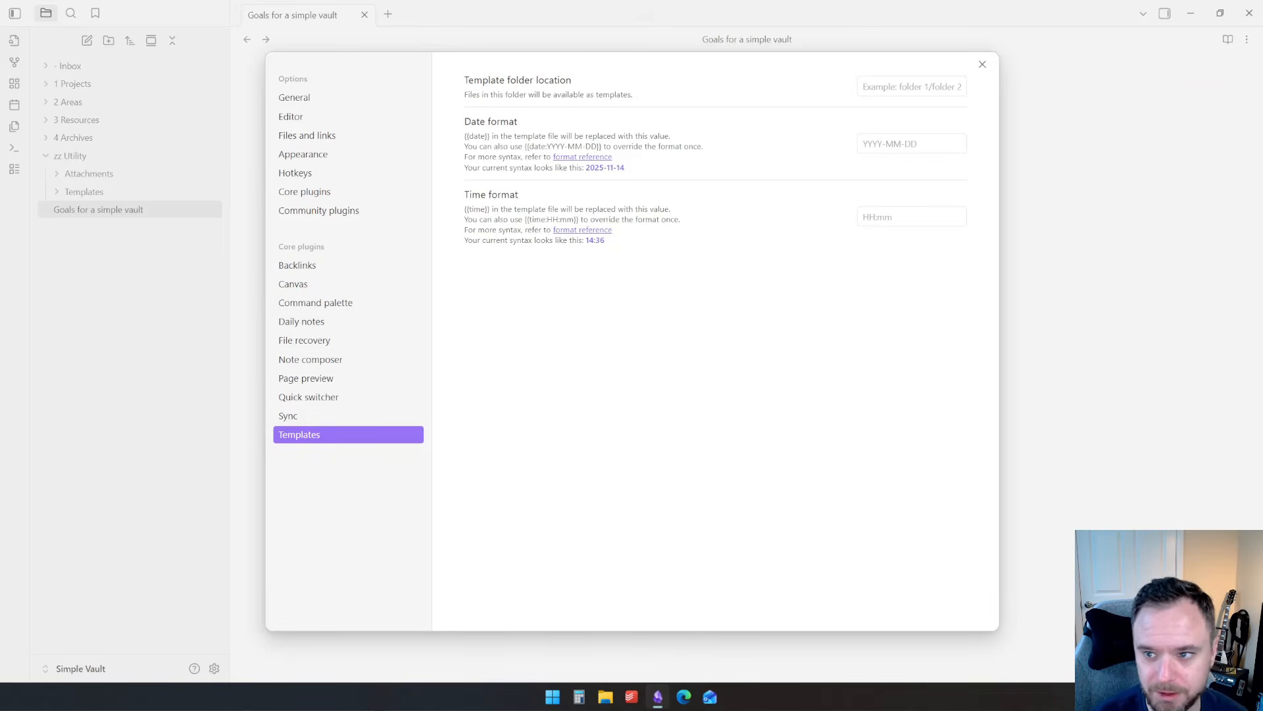
click(912, 86)
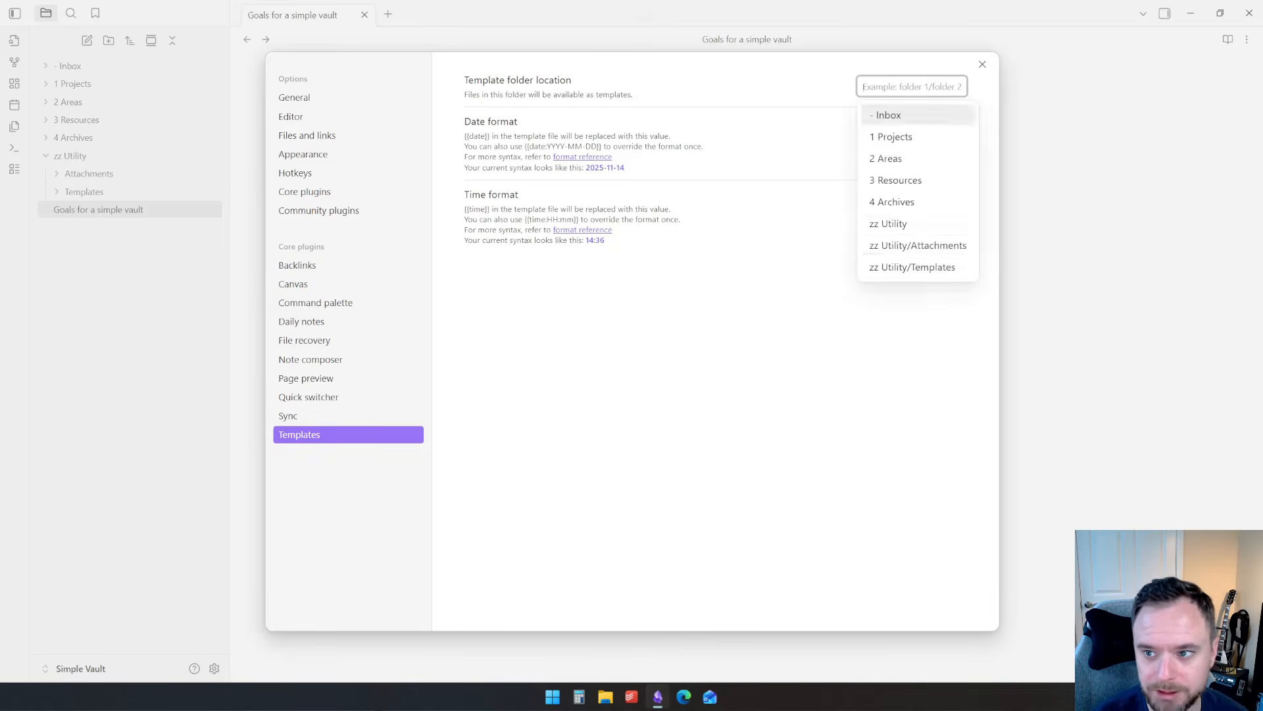
click(917, 266)
click(848, 303)
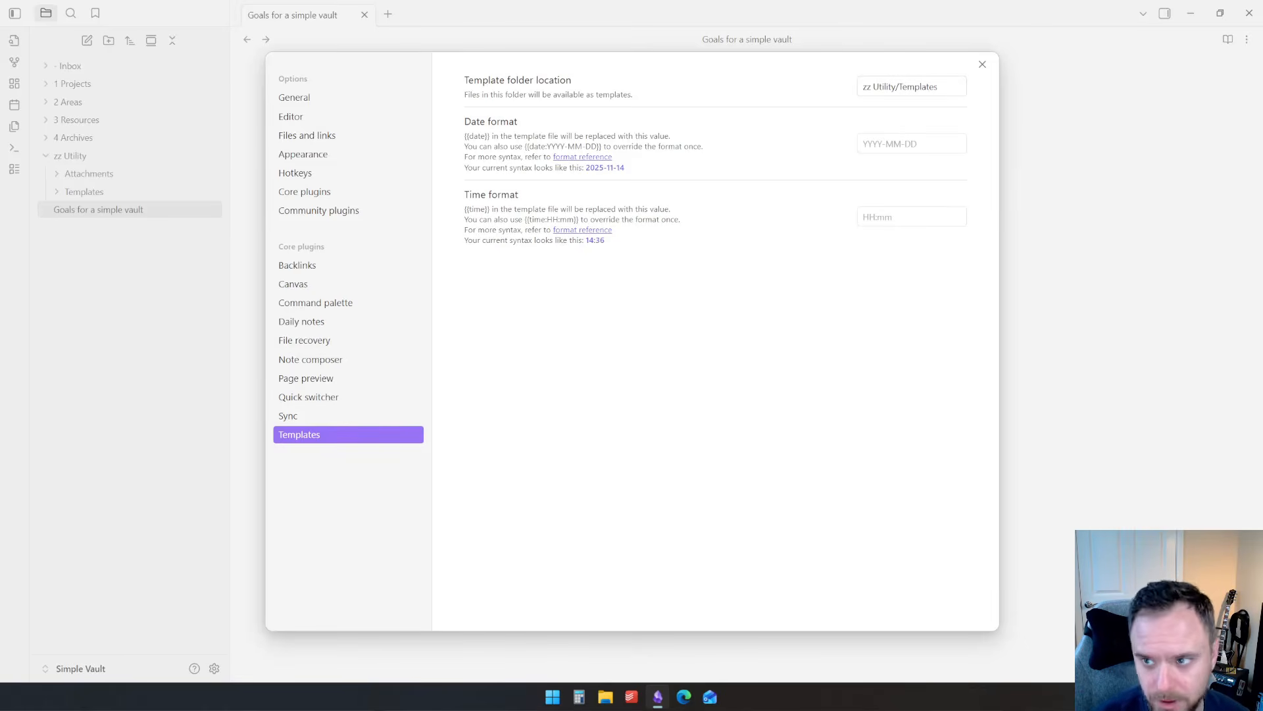
click(982, 64)
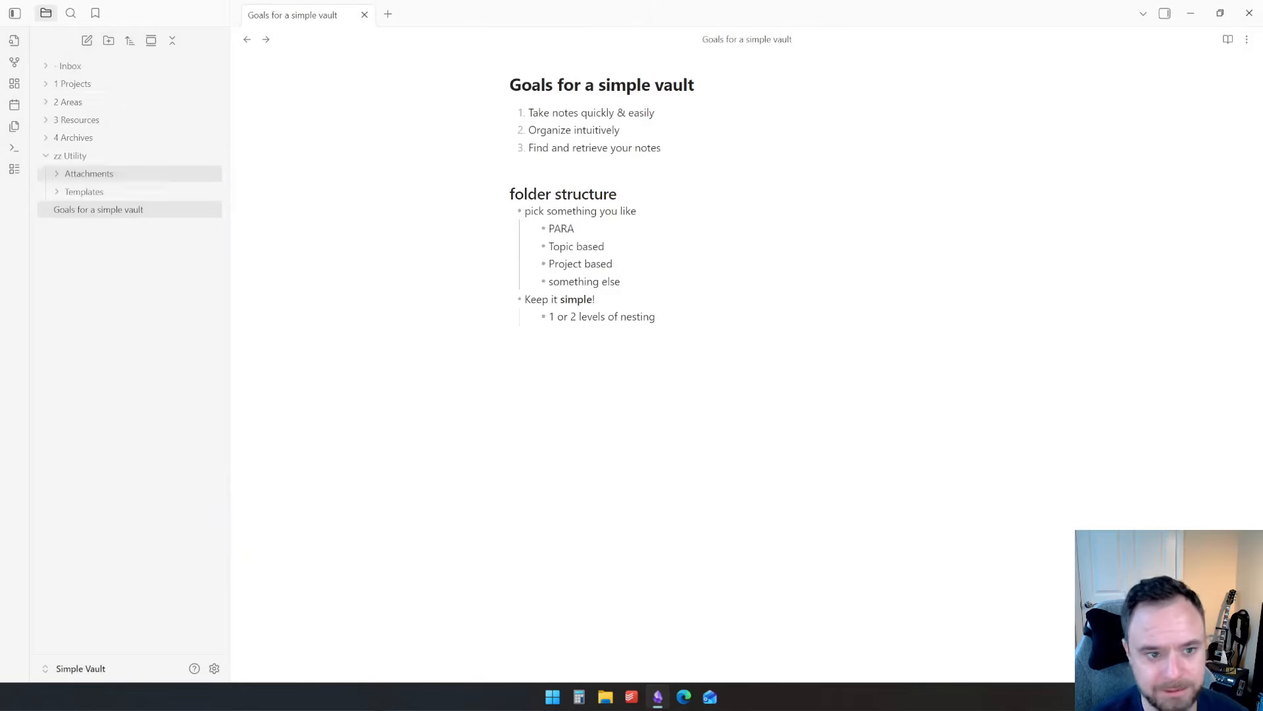
Create a note named "Basic Template" in the Templates folder and add an aliases property to it.
right_click(152, 193)
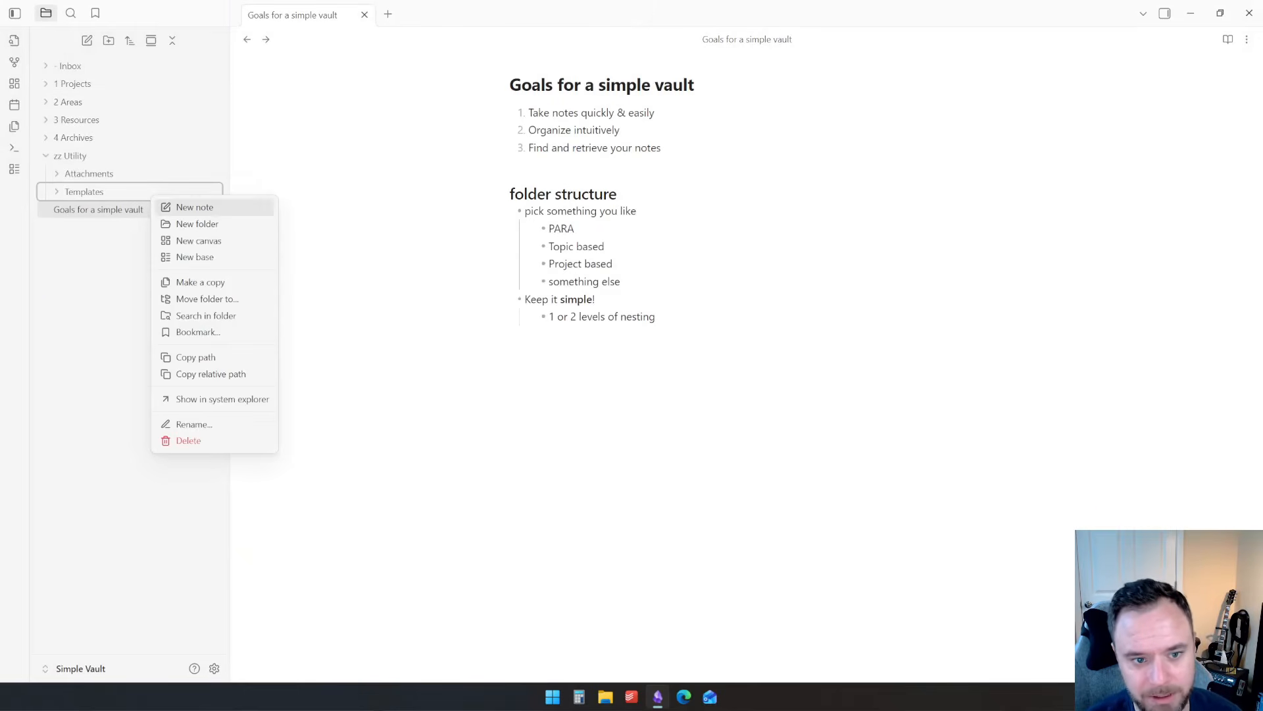
click(194, 207)
text(Ba)
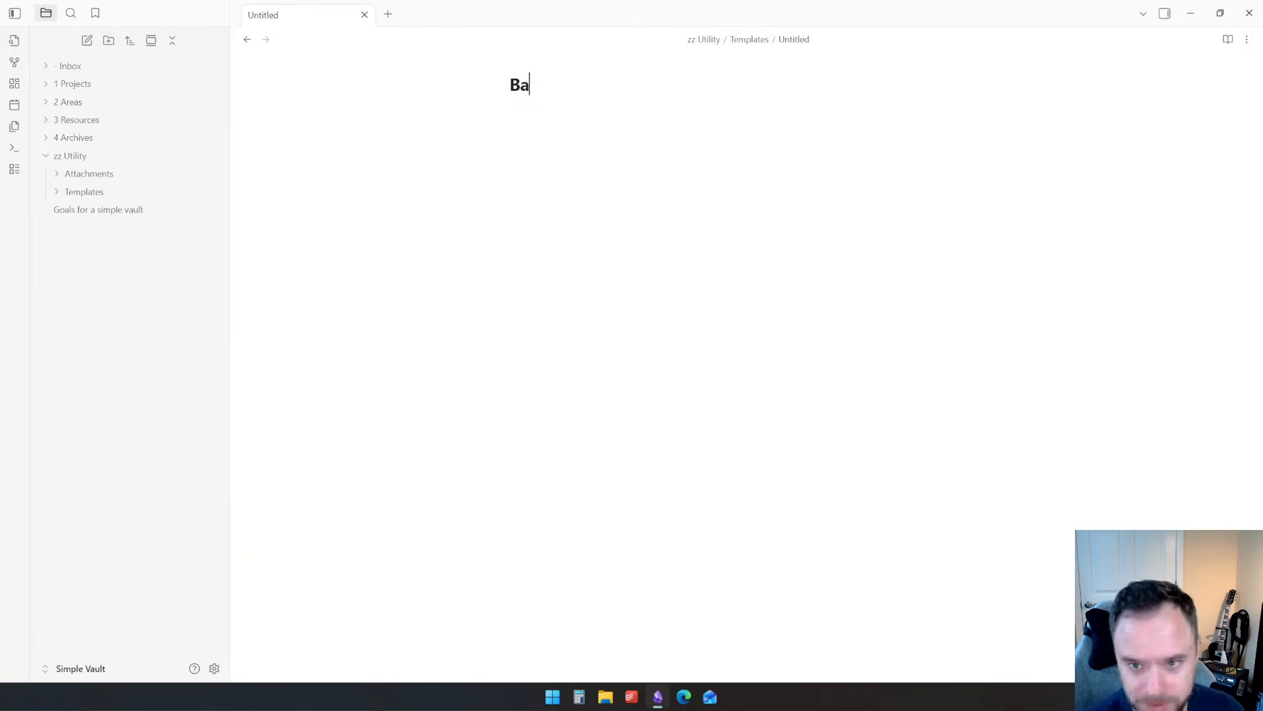
text(sic Template)
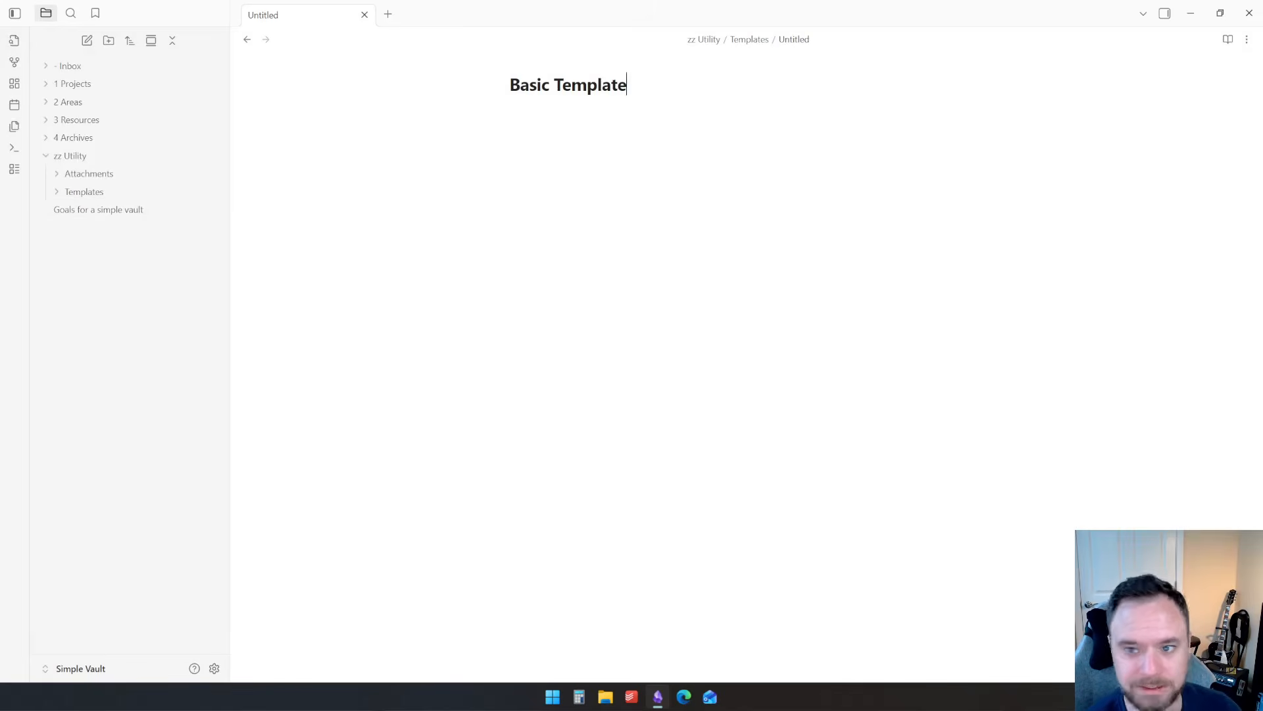
key(Return)
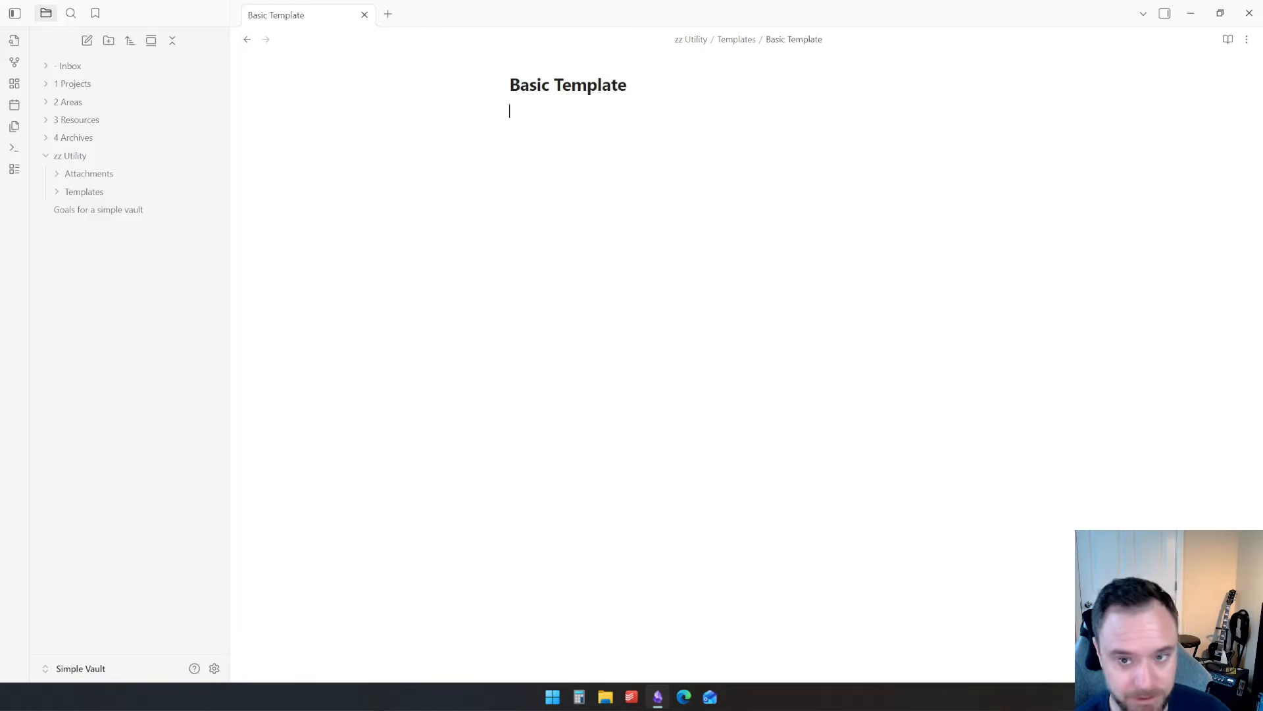
key(ctrl+semicolon)
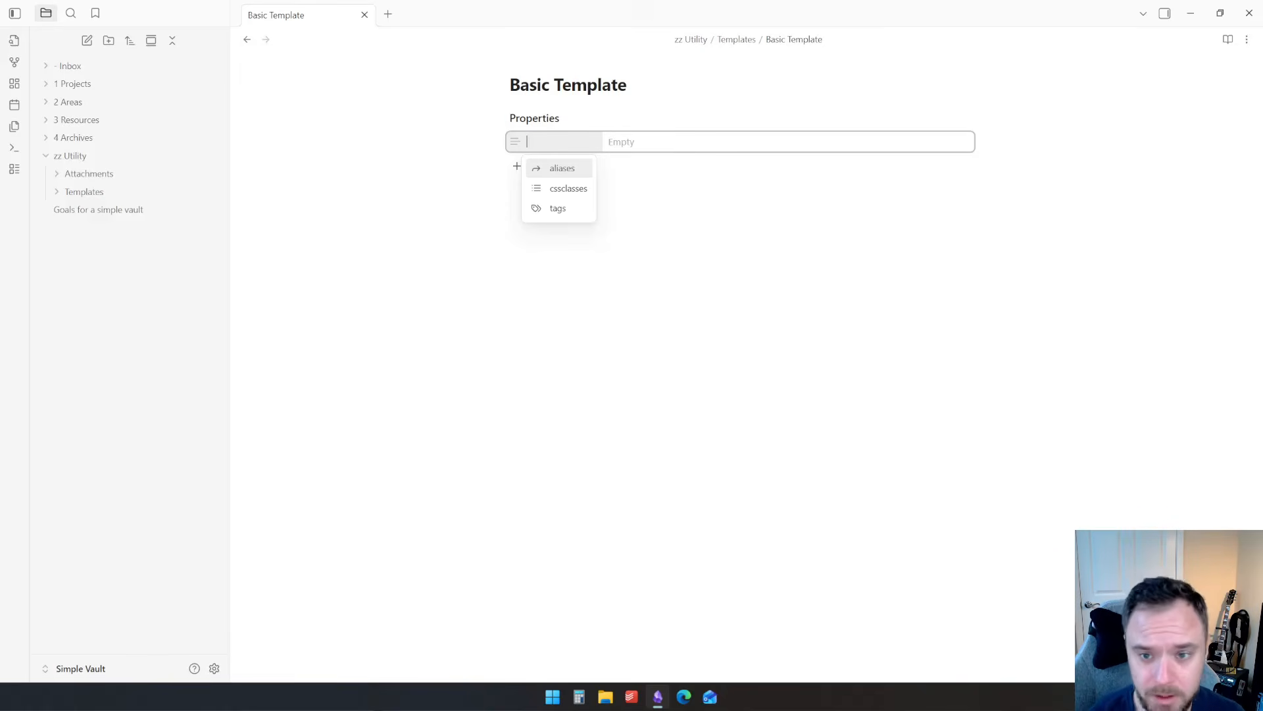
key(Return)
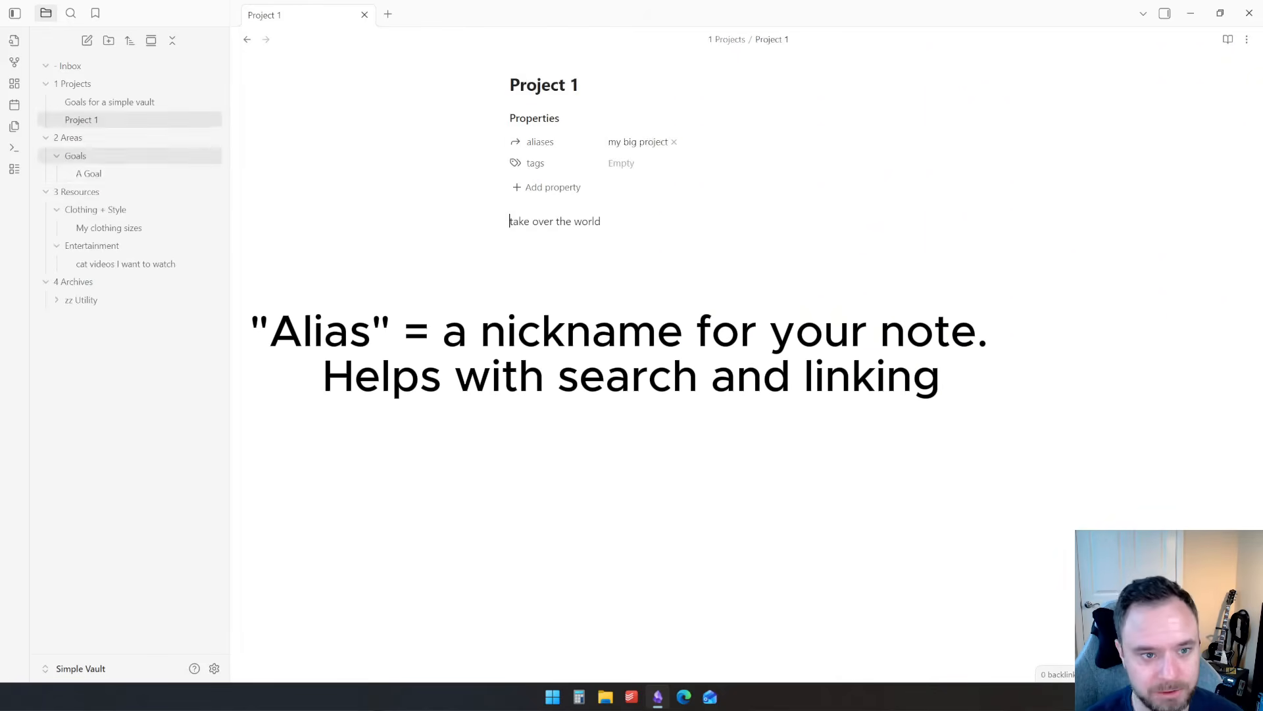
Open the "A Goal" note in the Goals folder and examine its title, alias and body text.
click(89, 173)
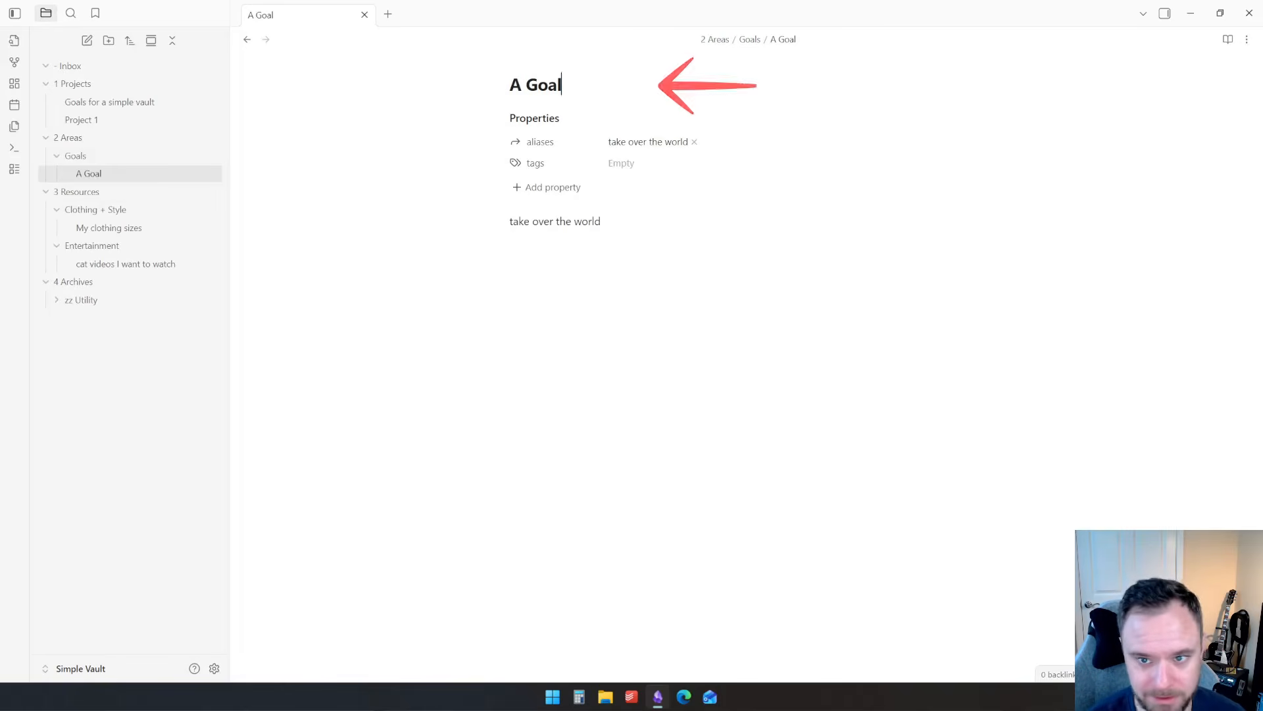
drag(564, 85, 510, 85)
click(601, 222)
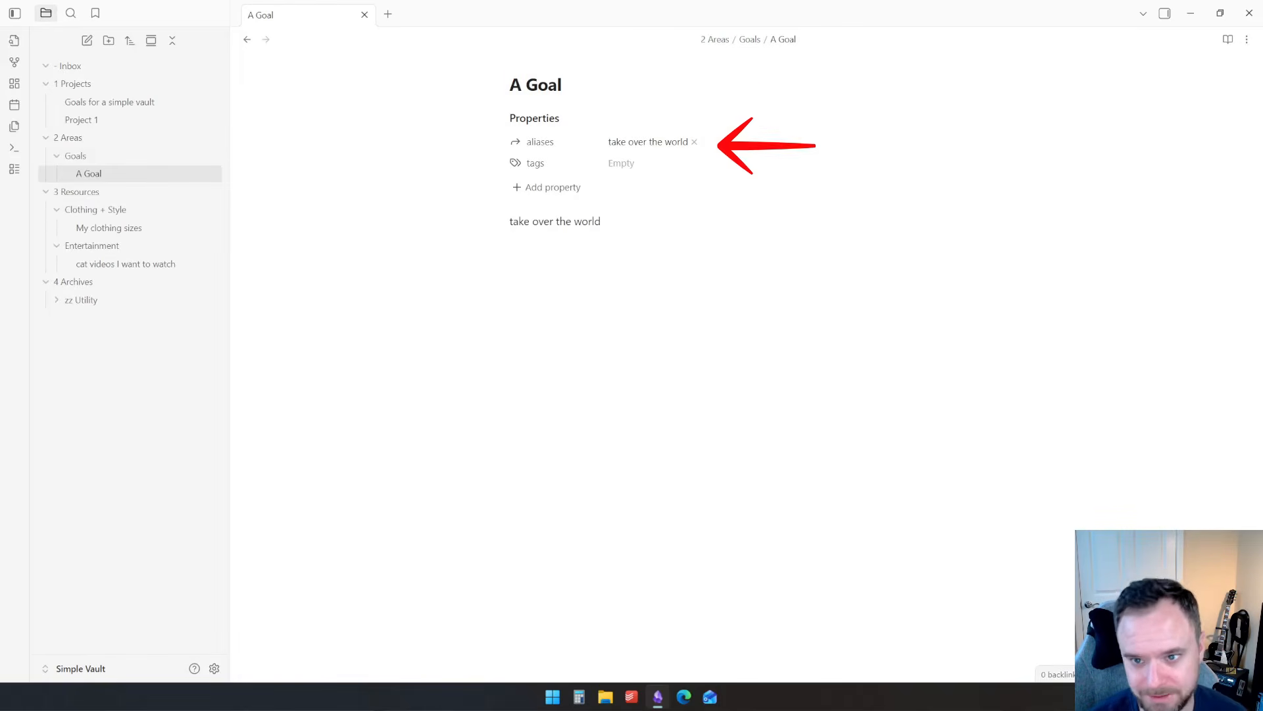
Close the "A Goal" note and search for "take over" in the quick switcher to find it by its alias.
click(364, 14)
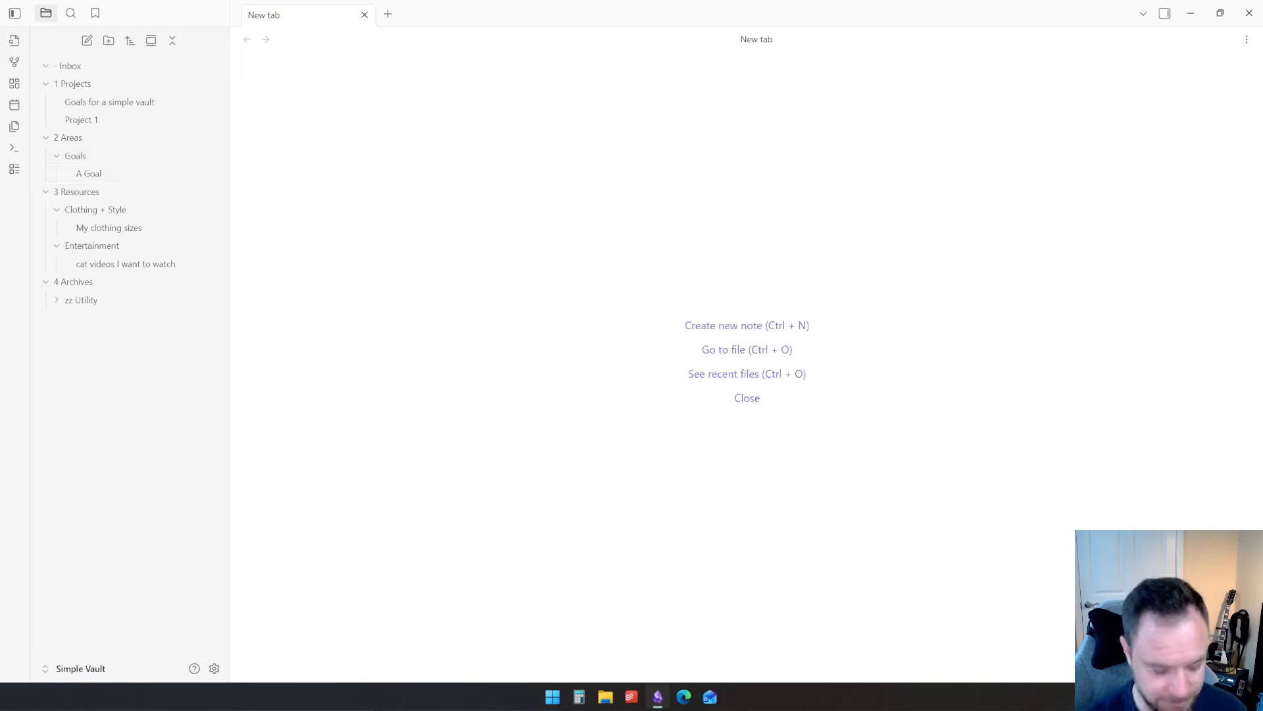
key(ctrl+o)
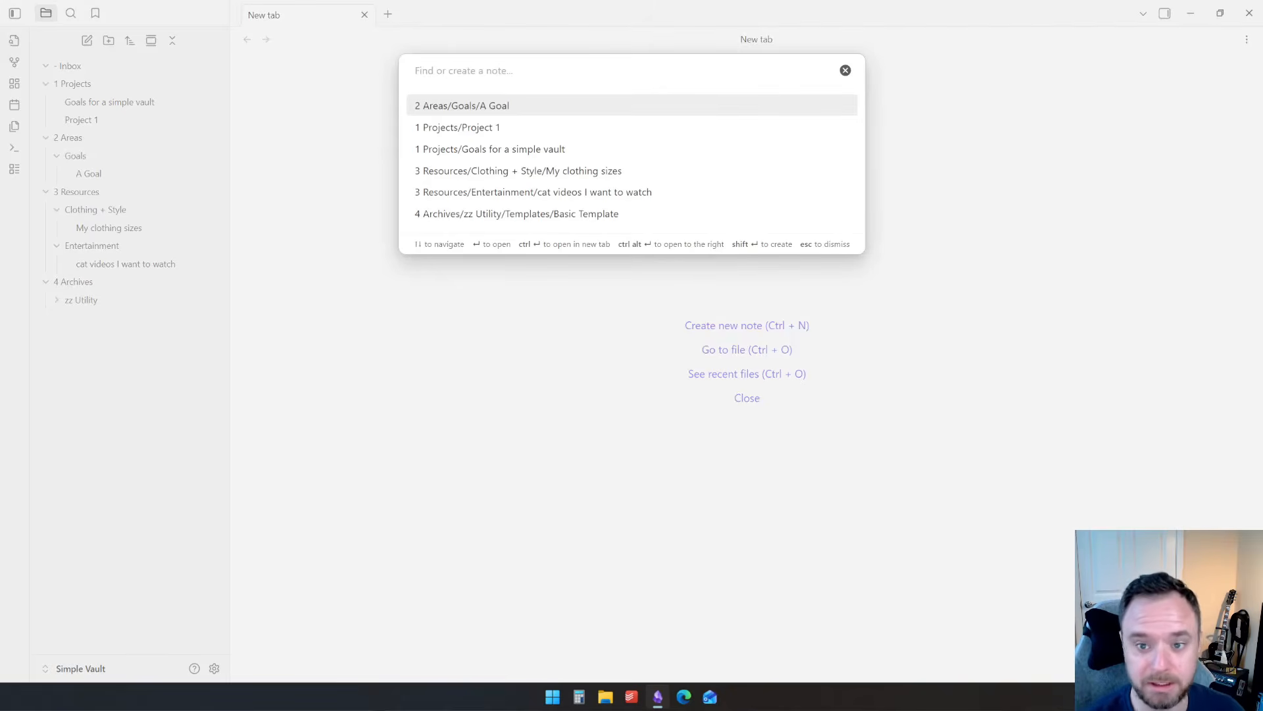
text(take over)
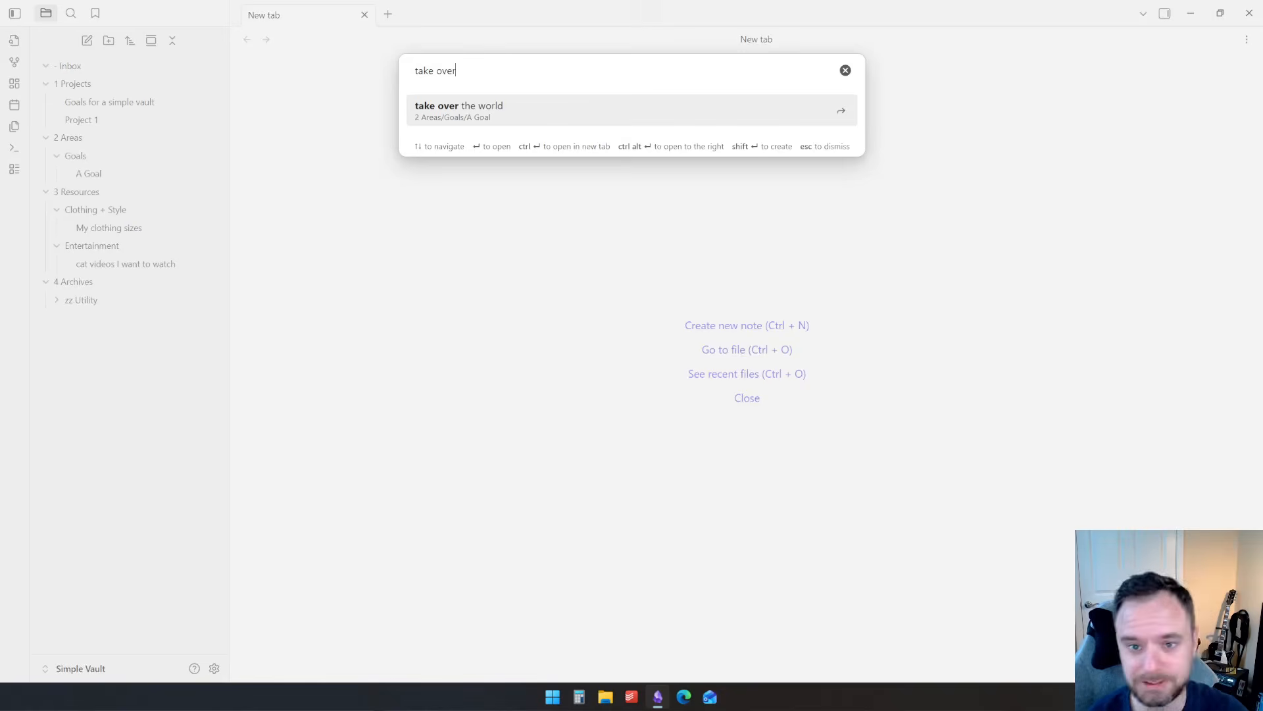
Open the "take over the world" result from the quick switcher and close that note.
key(Return)
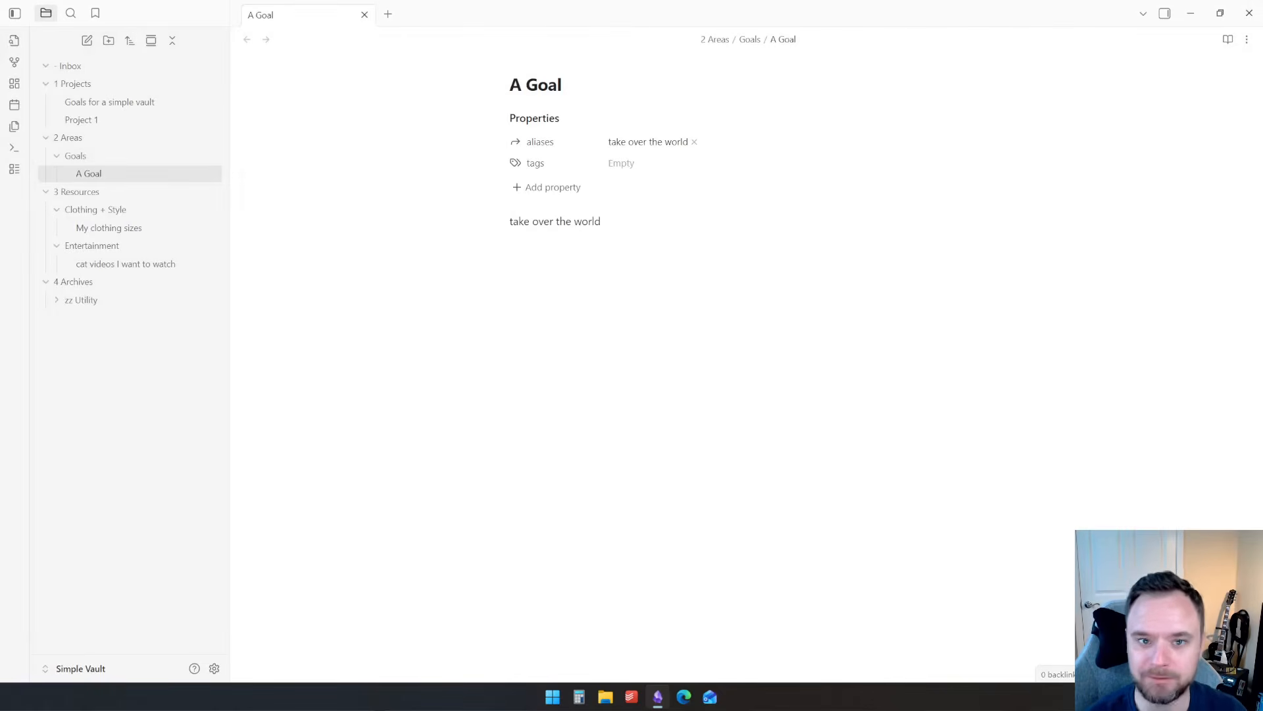
key(ctrl+w)
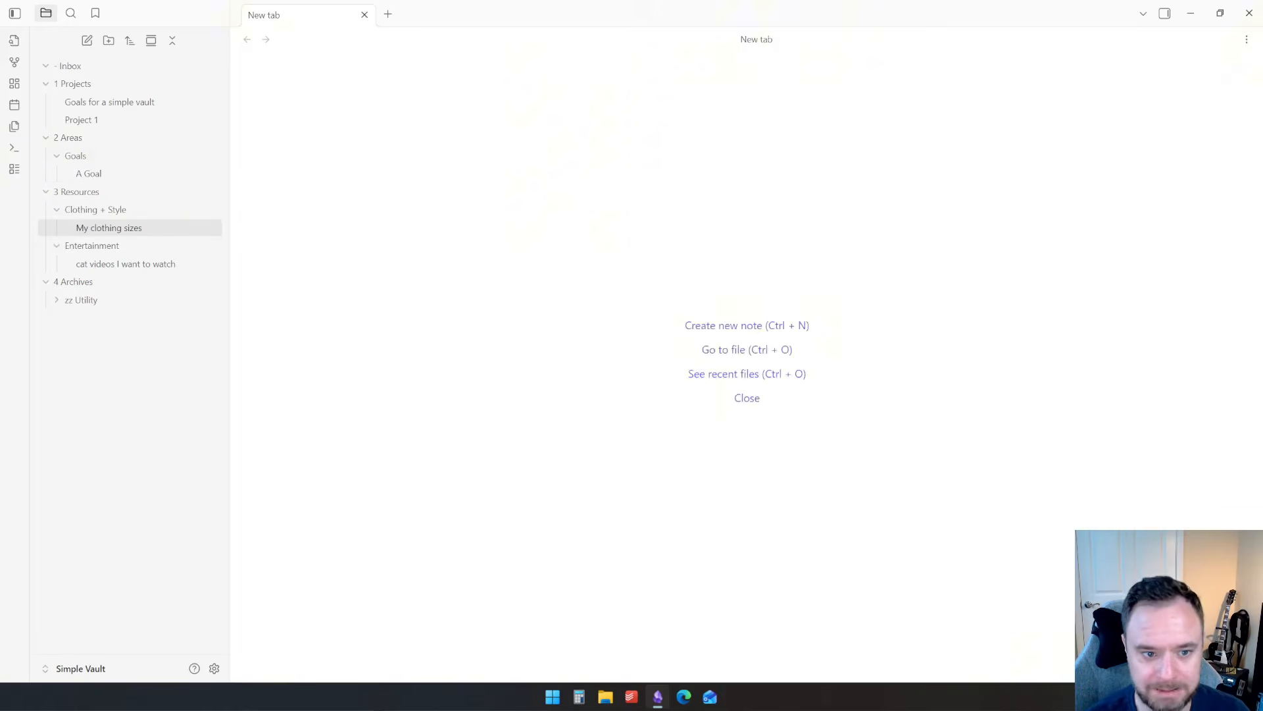
Open the "My clothing sizes" note, search for "shirt sizes" in the quick switcher, and dismiss the search.
click(109, 228)
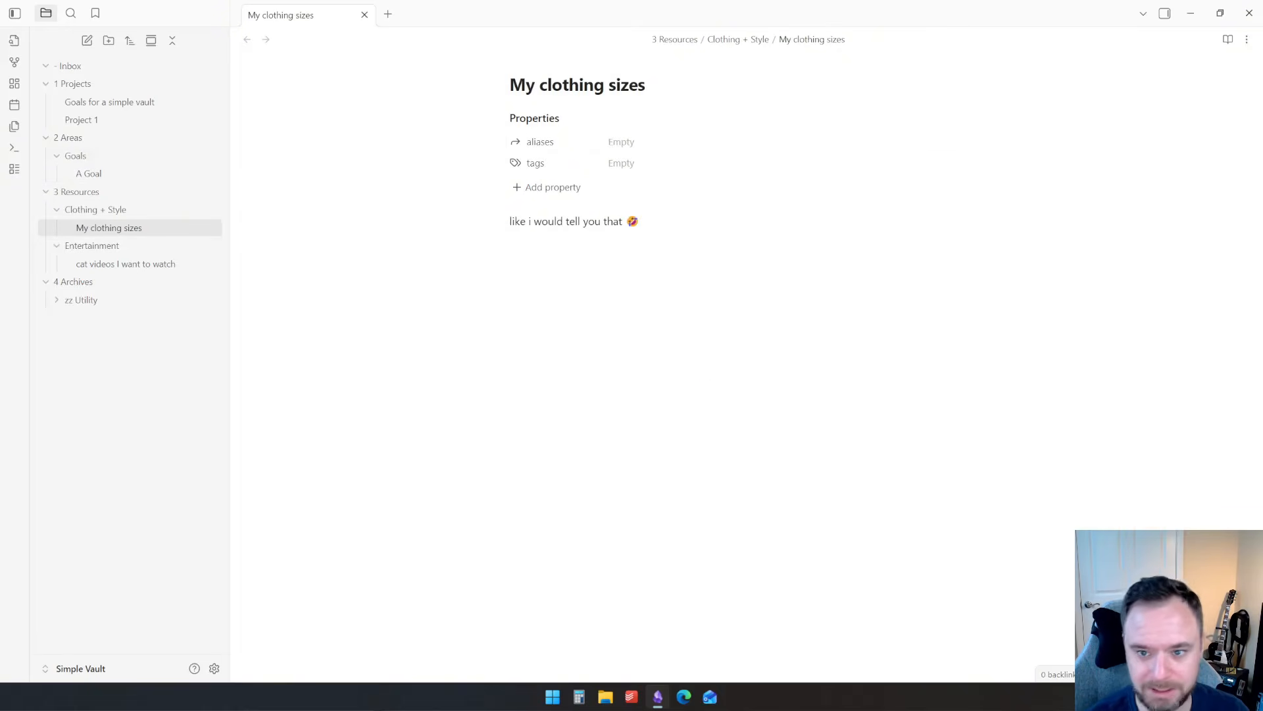
key(ctrl+o)
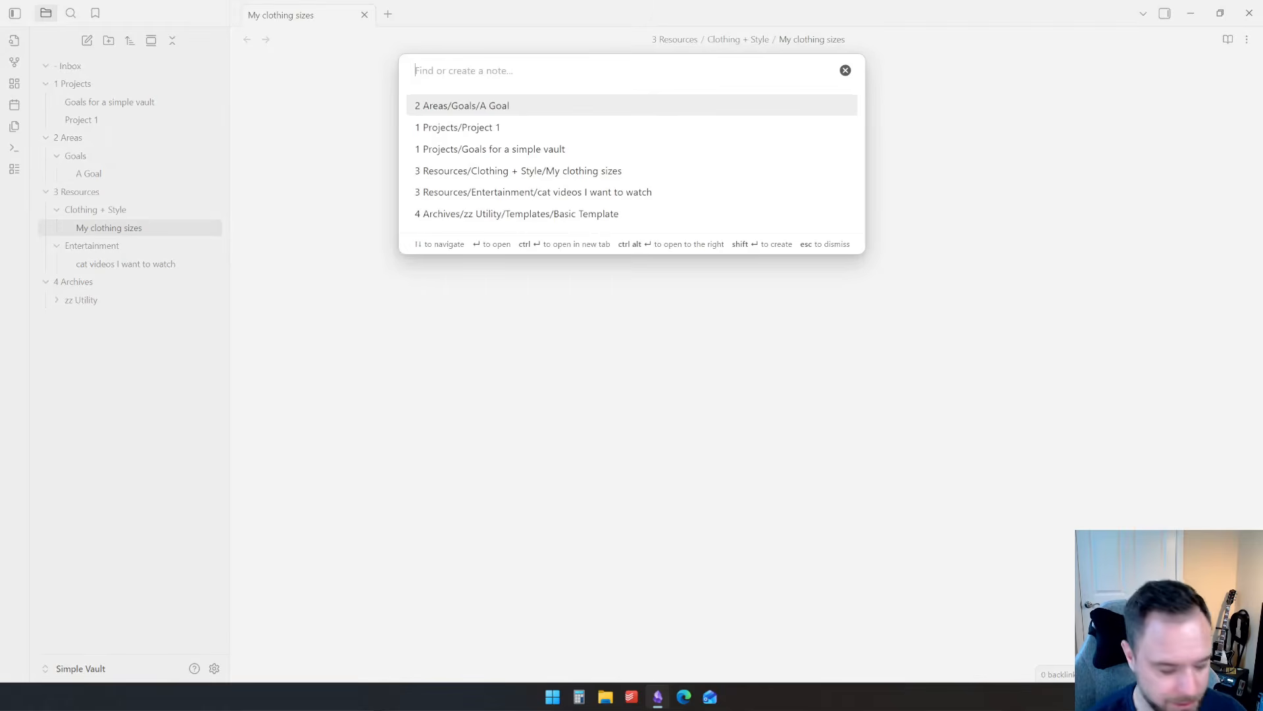
text(shirt sizes)
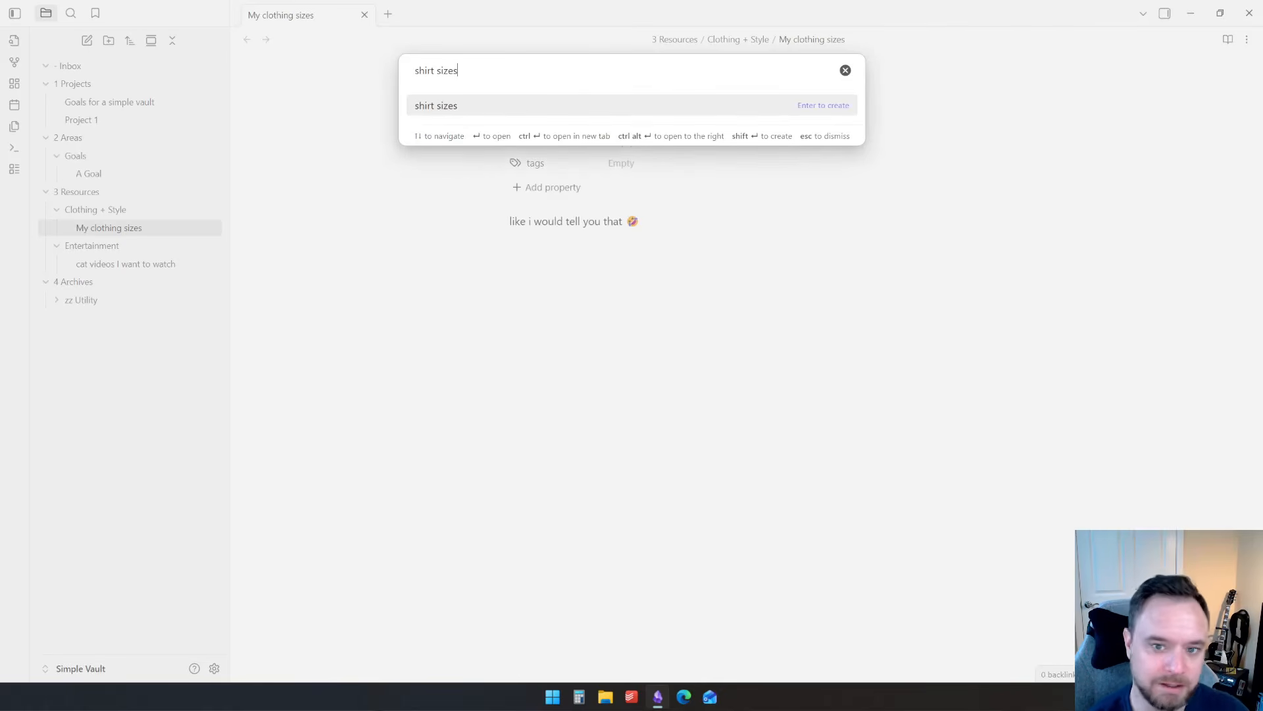
key(BackSpace)
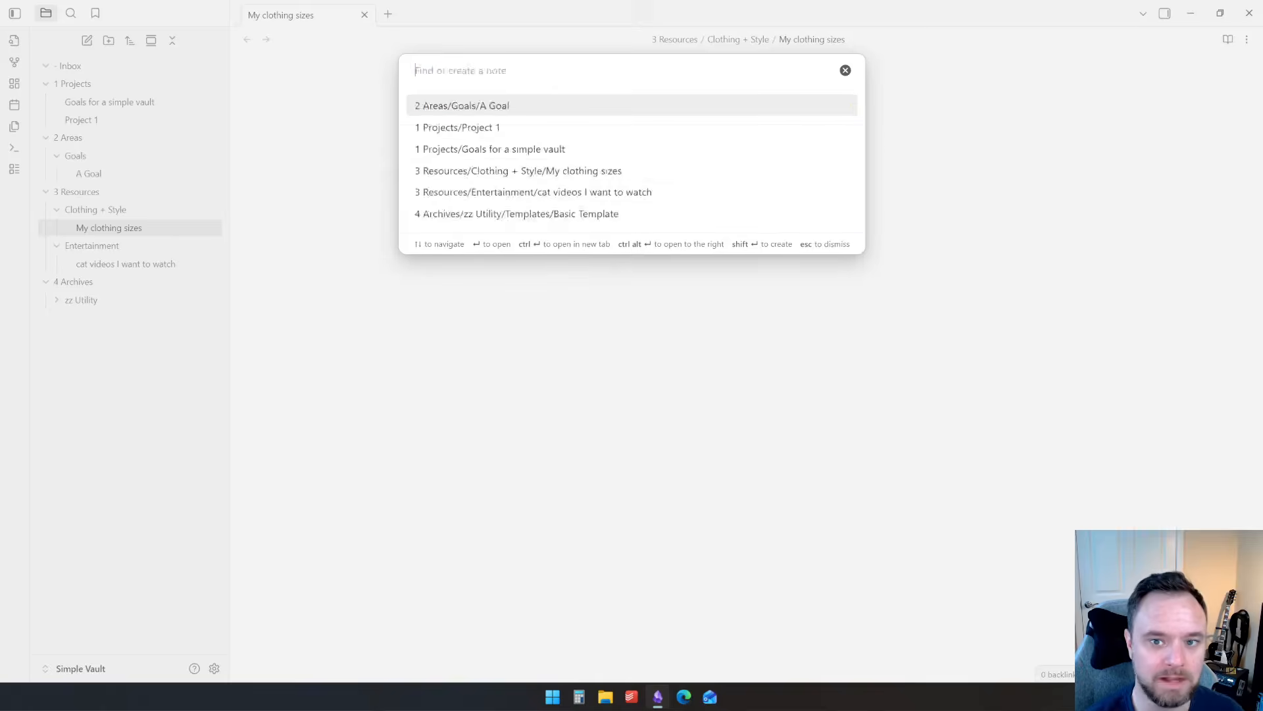
key(Escape)
Examine the aliases and tags property fields of the "My clothing sizes" note.
click(622, 142)
key(Tab)
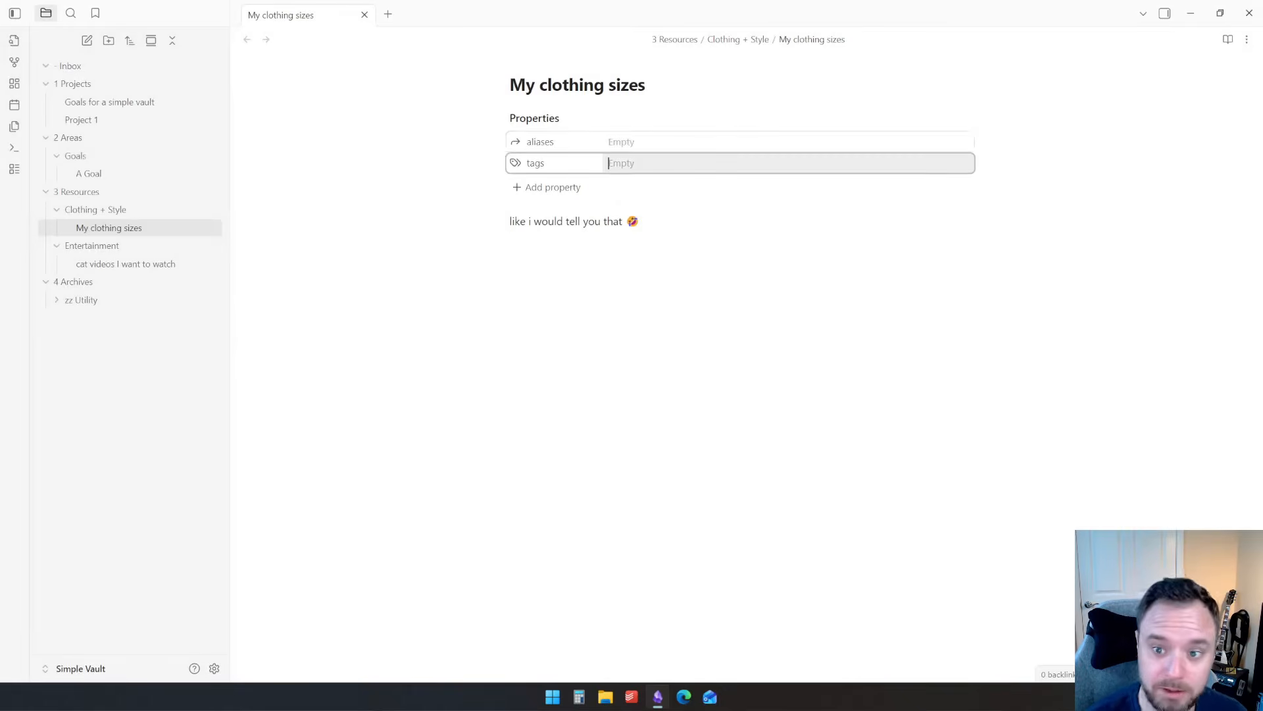
key(shift+Tab)
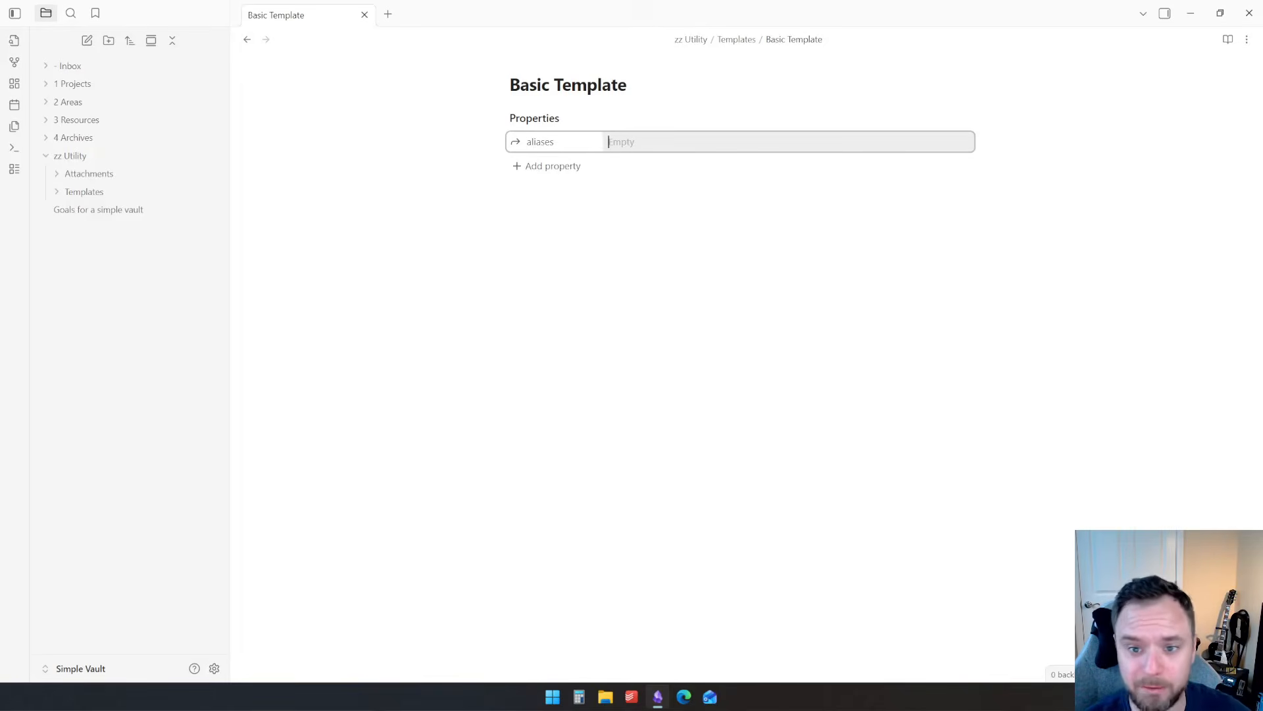
Add a tags property to the Basic Template note and close it.
click(550, 166)
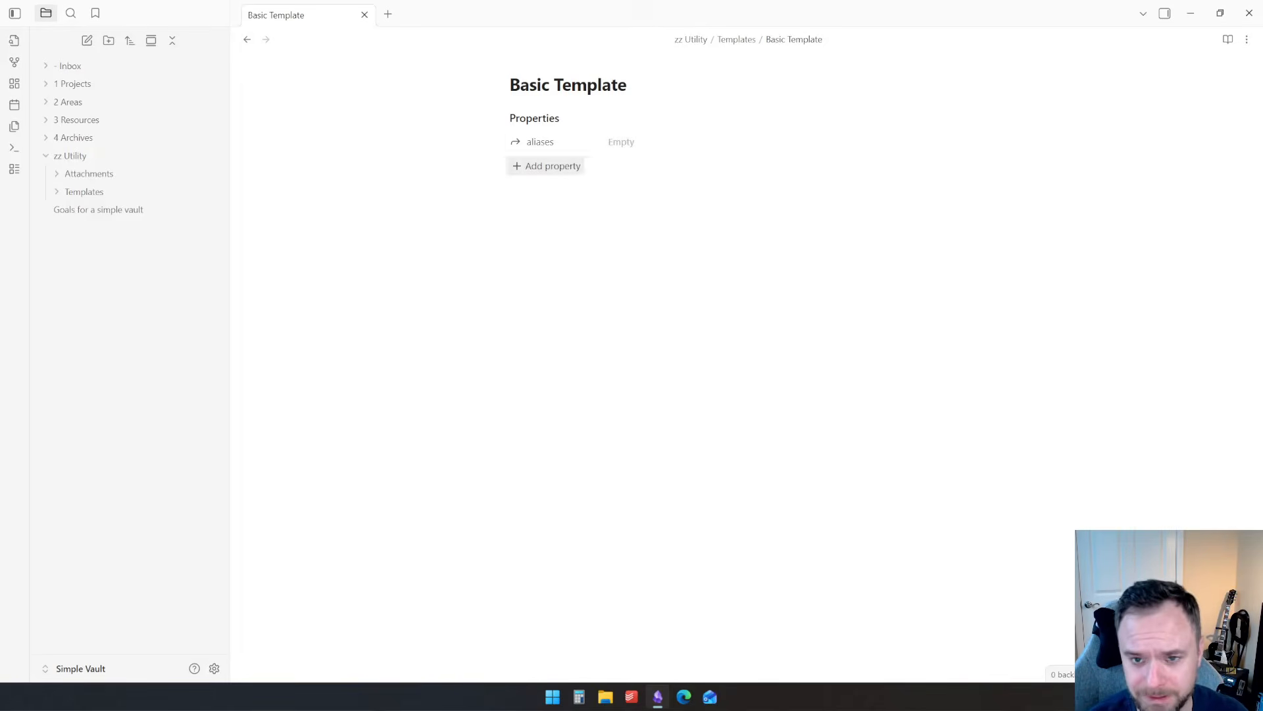
key(Return)
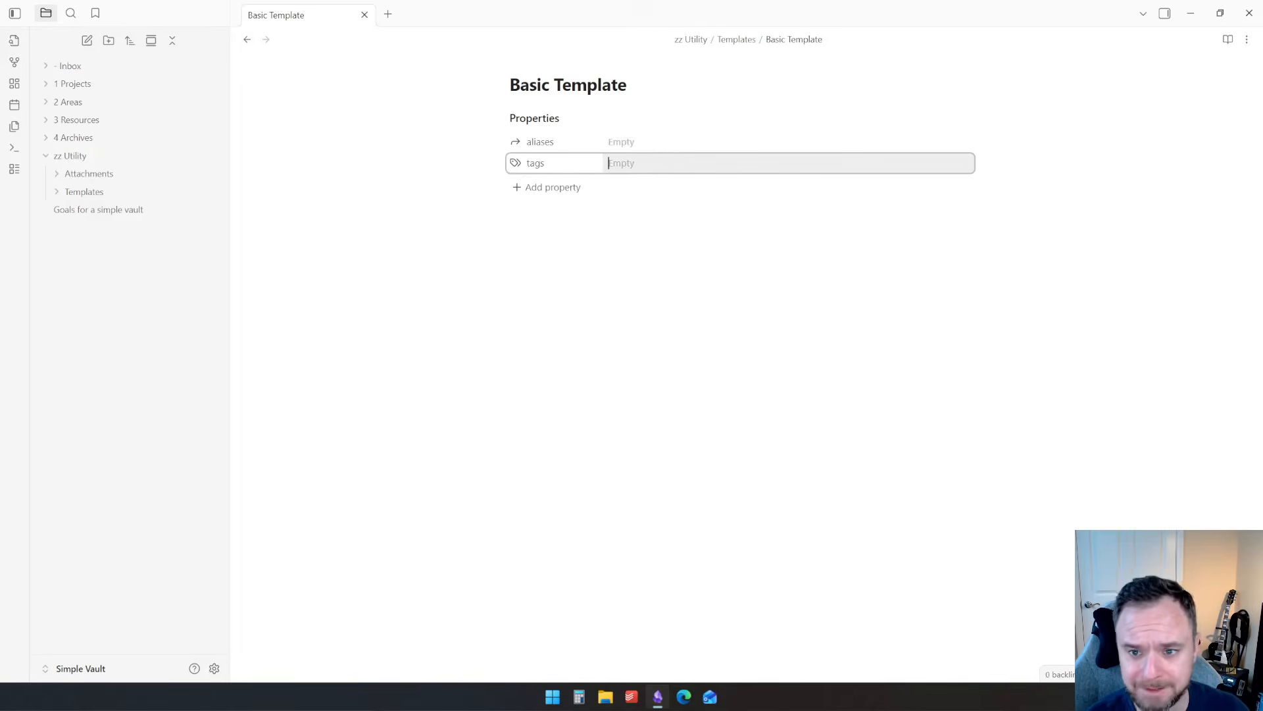
key(Return)
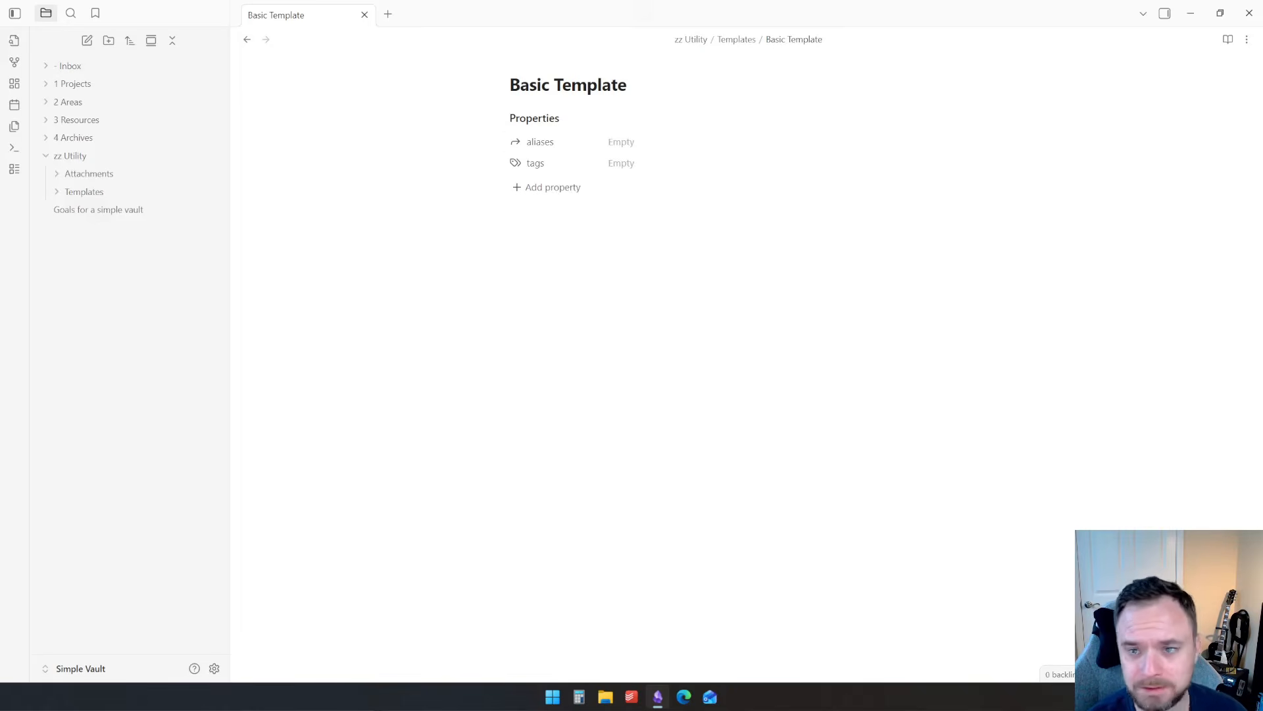
key(ctrl+w)
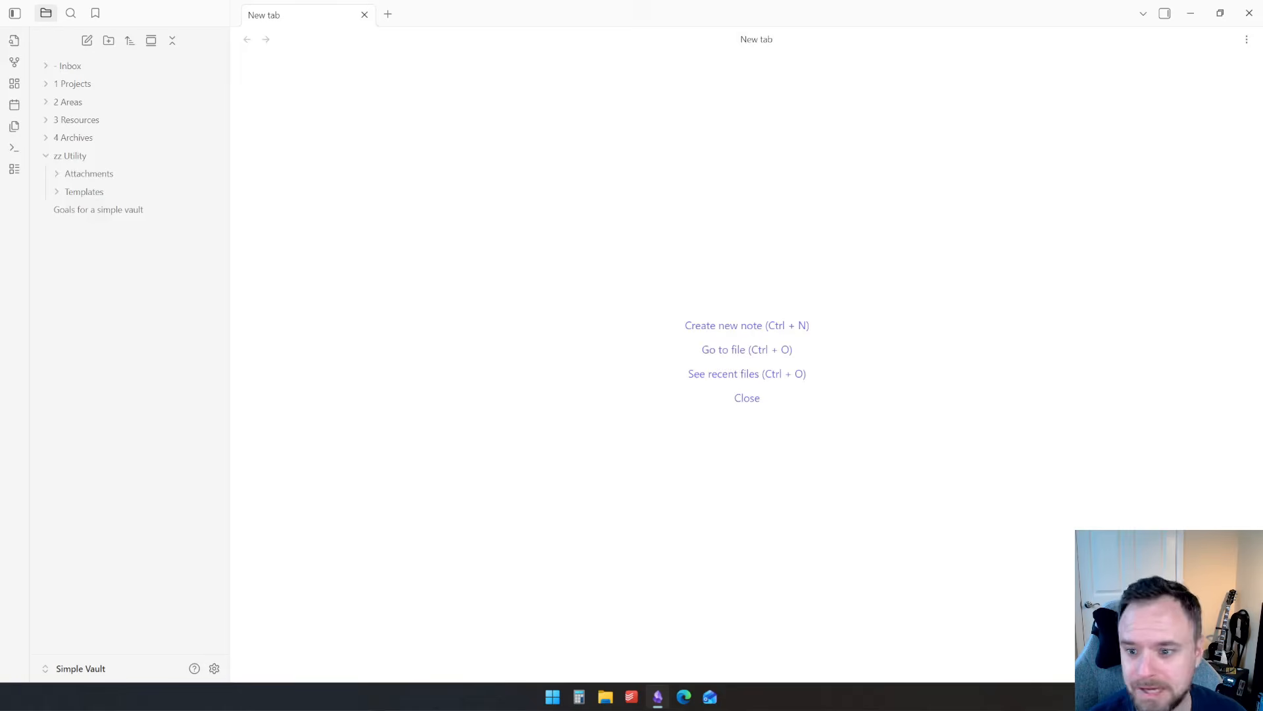
Create a note "Project 1" in the Inbox, insert the template, and give it the alias "my big project" and text "take over the world".
click(70, 156)
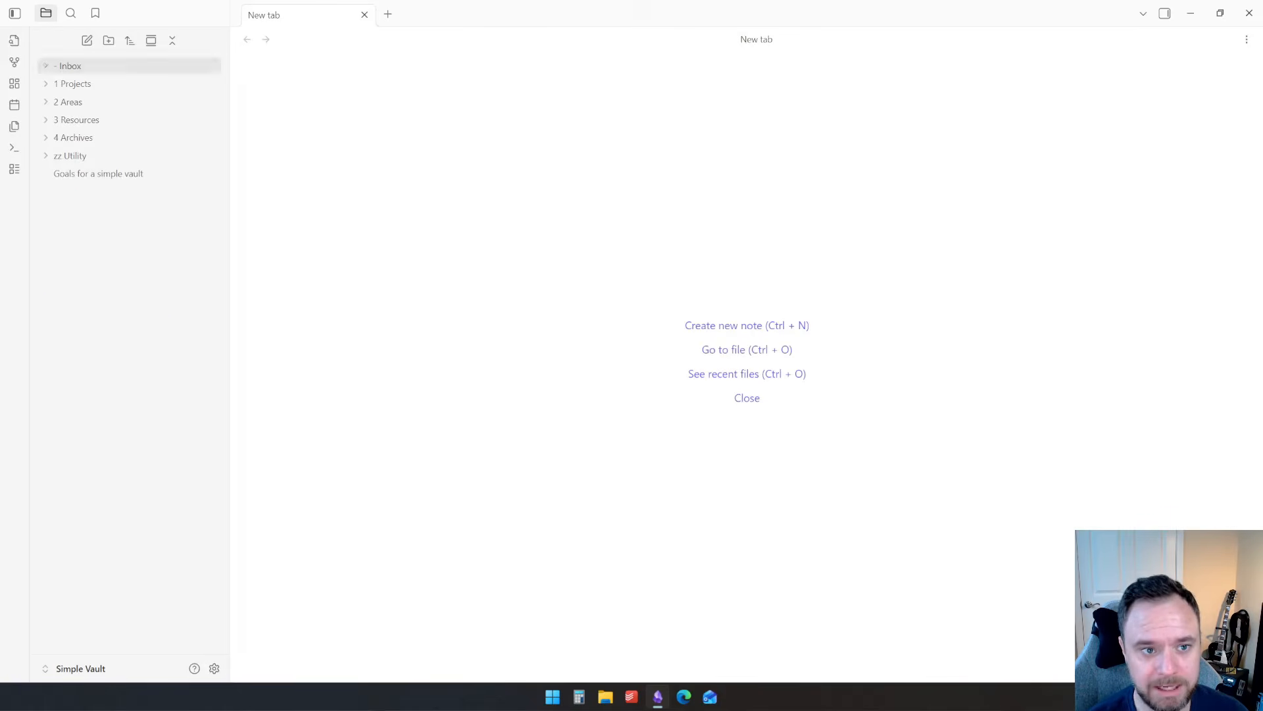
click(87, 40)
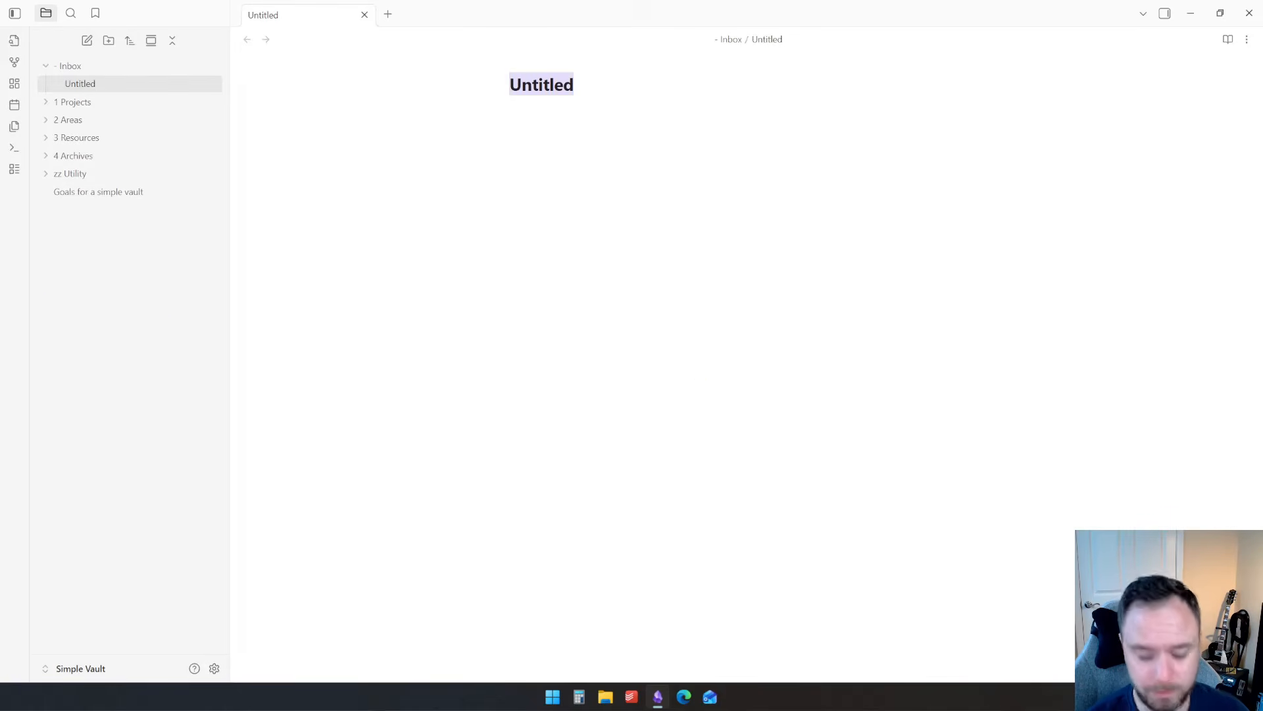
key(ctrl+p)
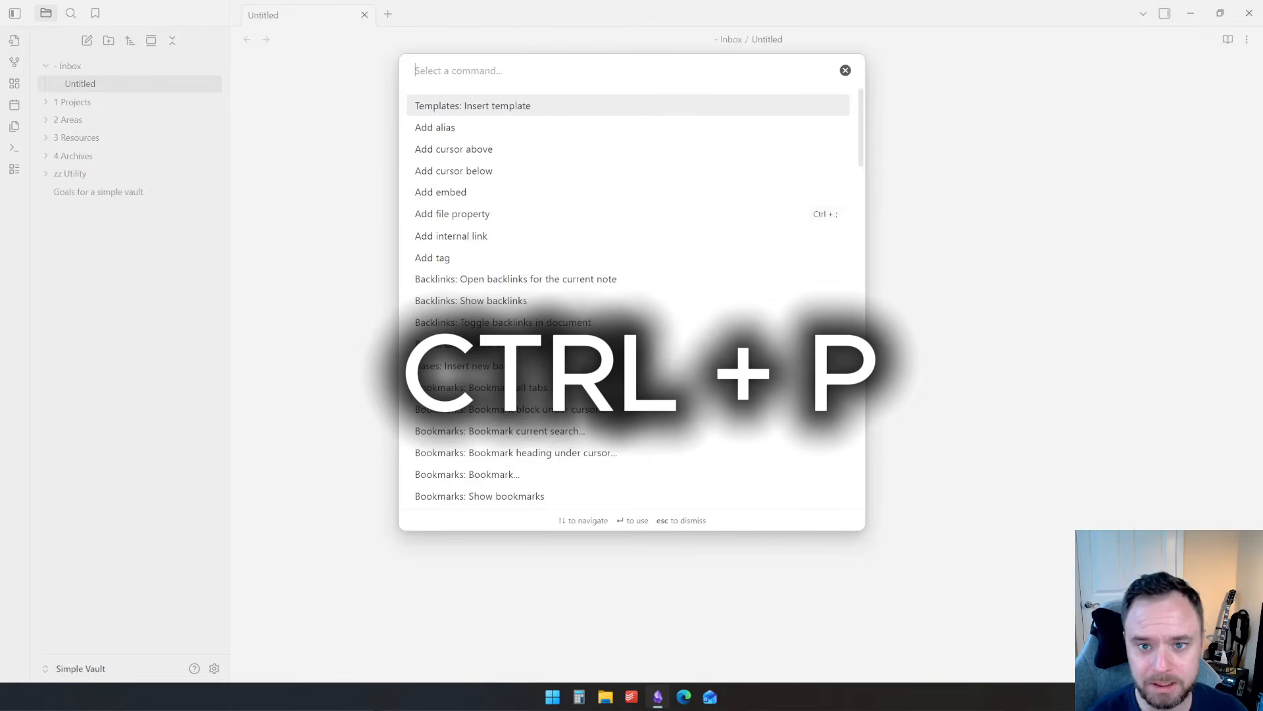
key(Return)
key(Return)
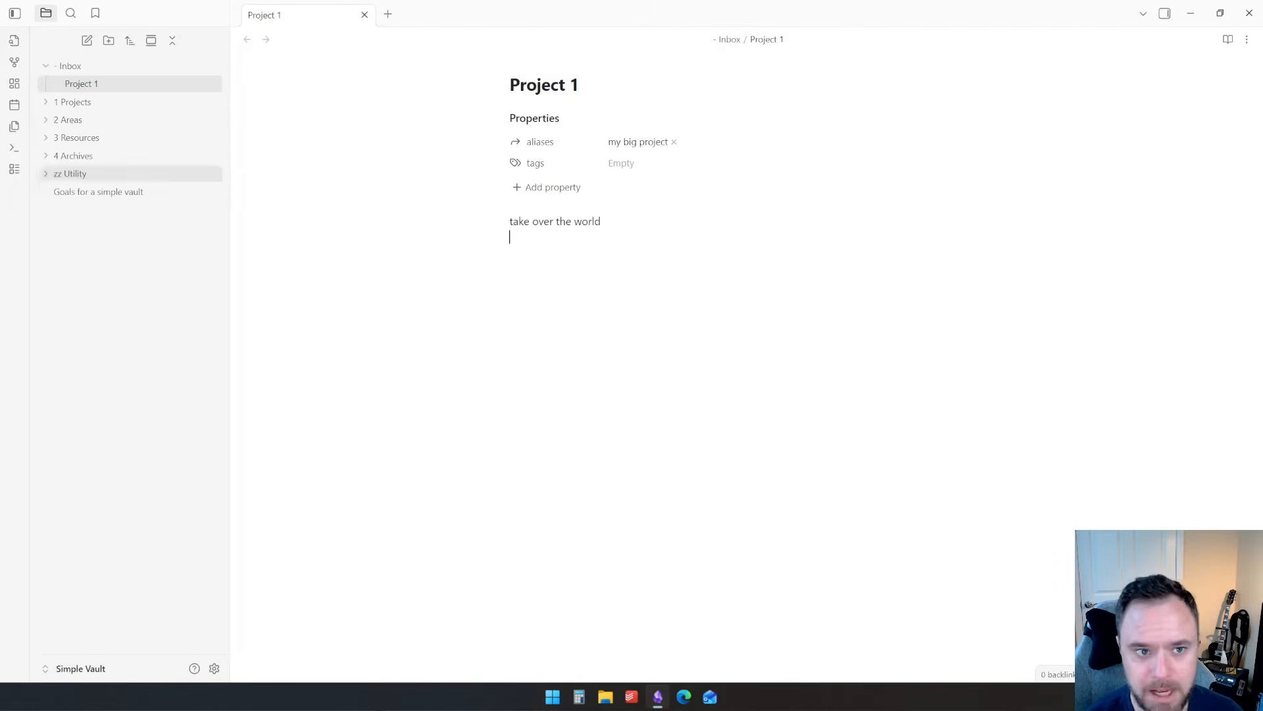
Create three more Inbox notes named "cat videos I want to watch", "A Goal" and "My clothing sizes", each with the template's properties.
click(87, 40)
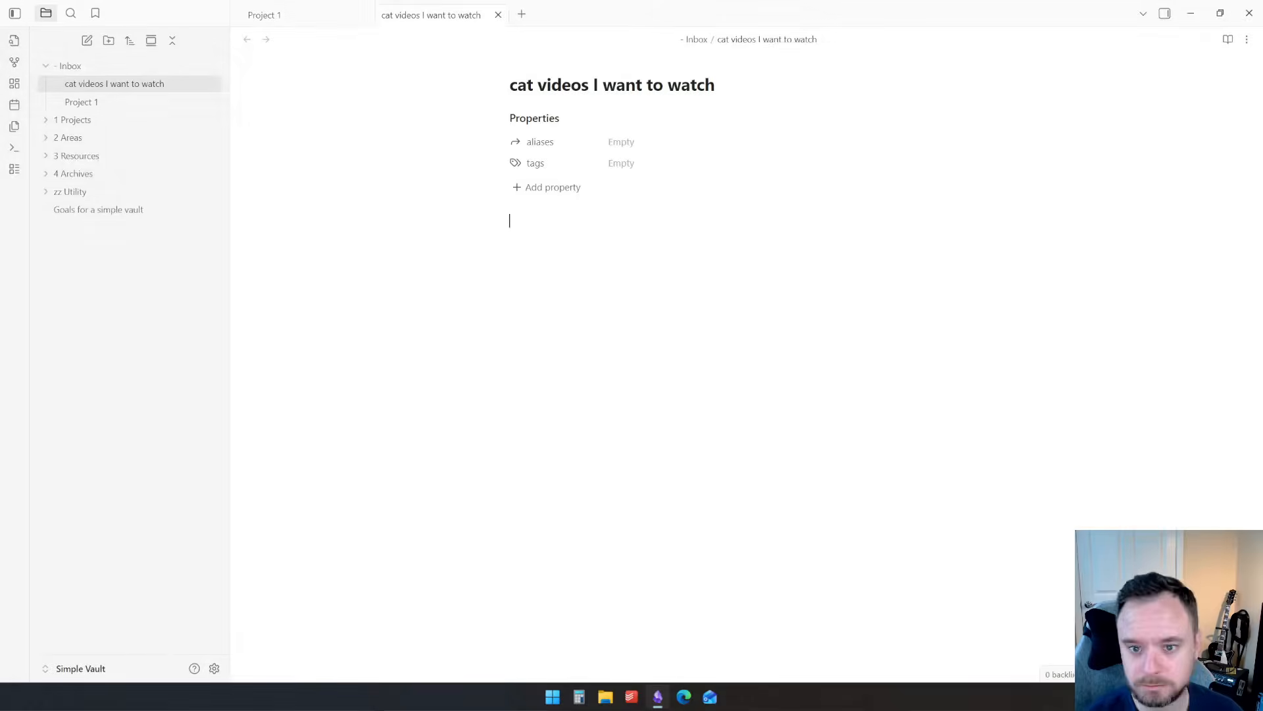
key(ctrl+n)
text(A Goal)
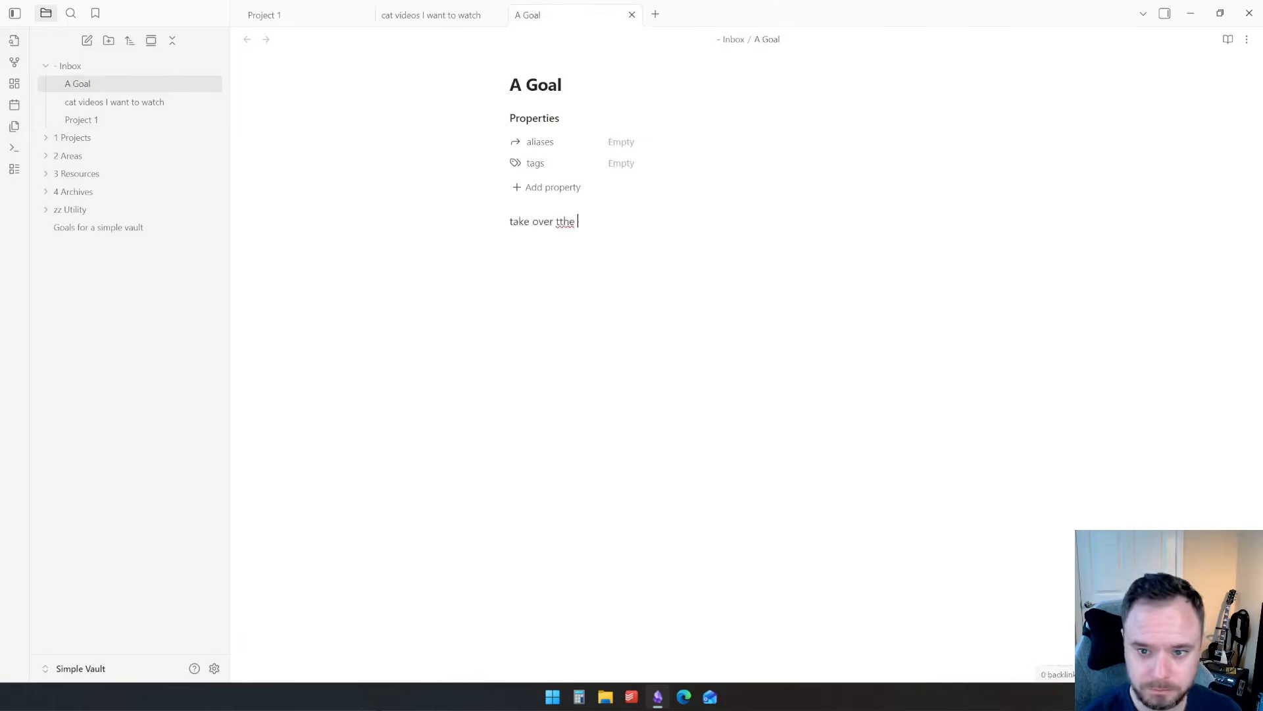
key(ctrl+n)
text(My clothing sizes)
key(Return)
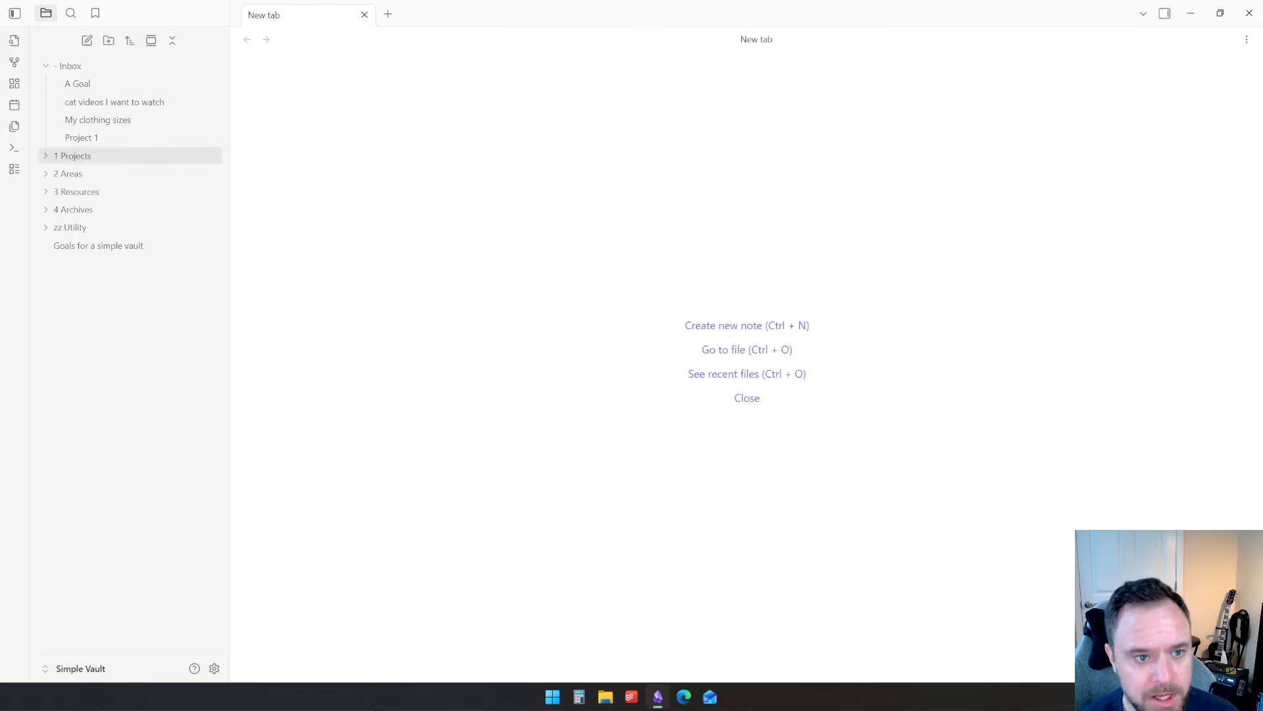
Move the zz Utility folder into 4 Archives and the "Goals for a simple vault" note into the Inbox.
click(72, 156)
click(68, 174)
click(76, 192)
drag(70, 227, 73, 210)
click(73, 210)
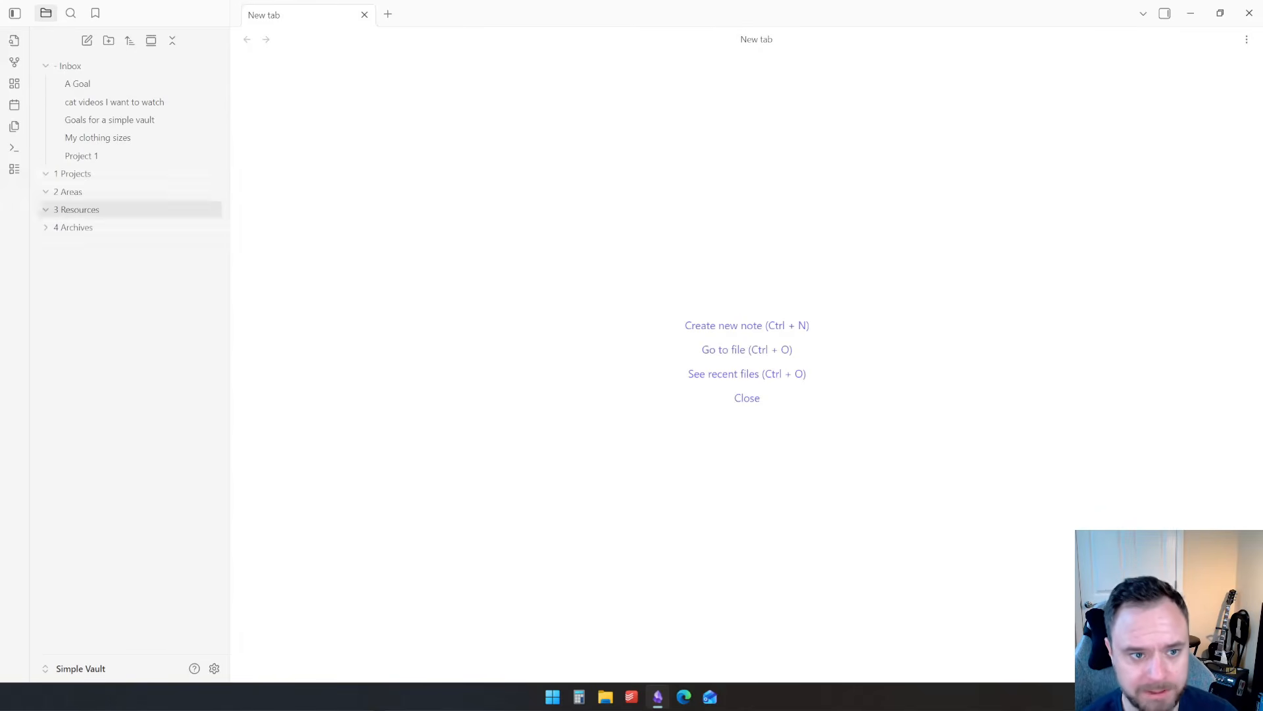
Open the "A Goal" note and create a folder named "Goals" inside 2 Areas.
click(109, 121)
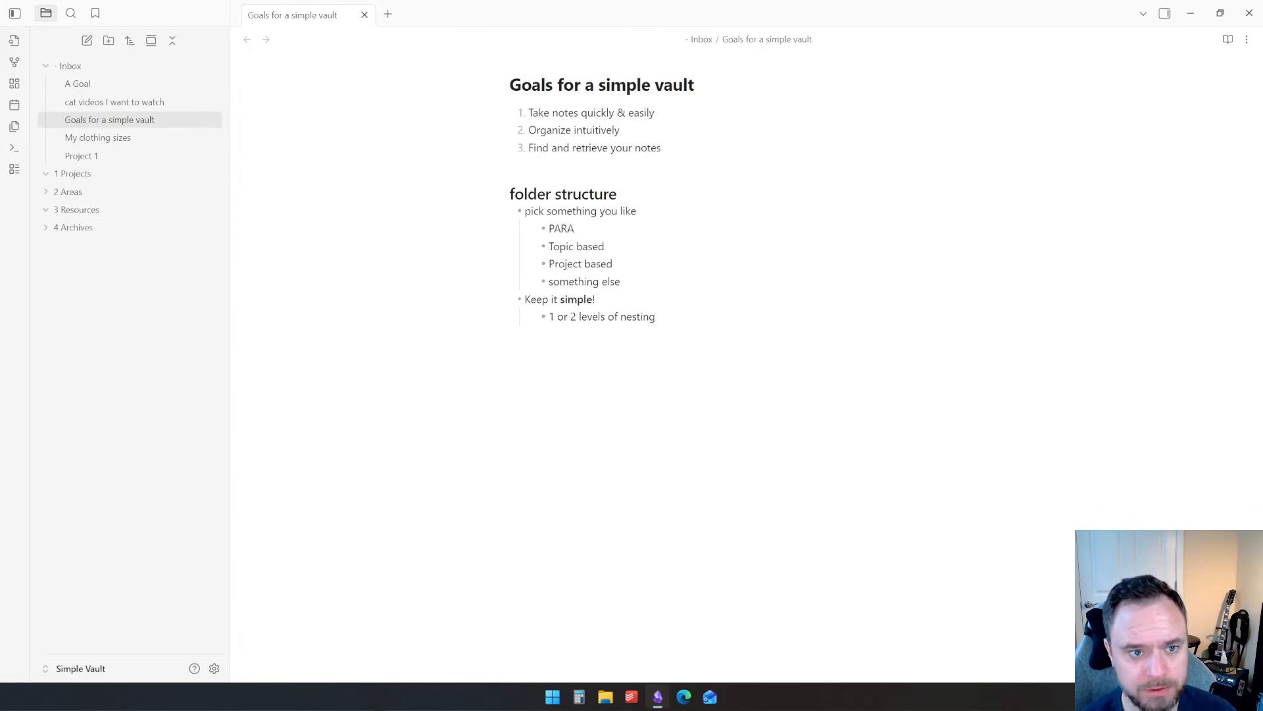
click(77, 84)
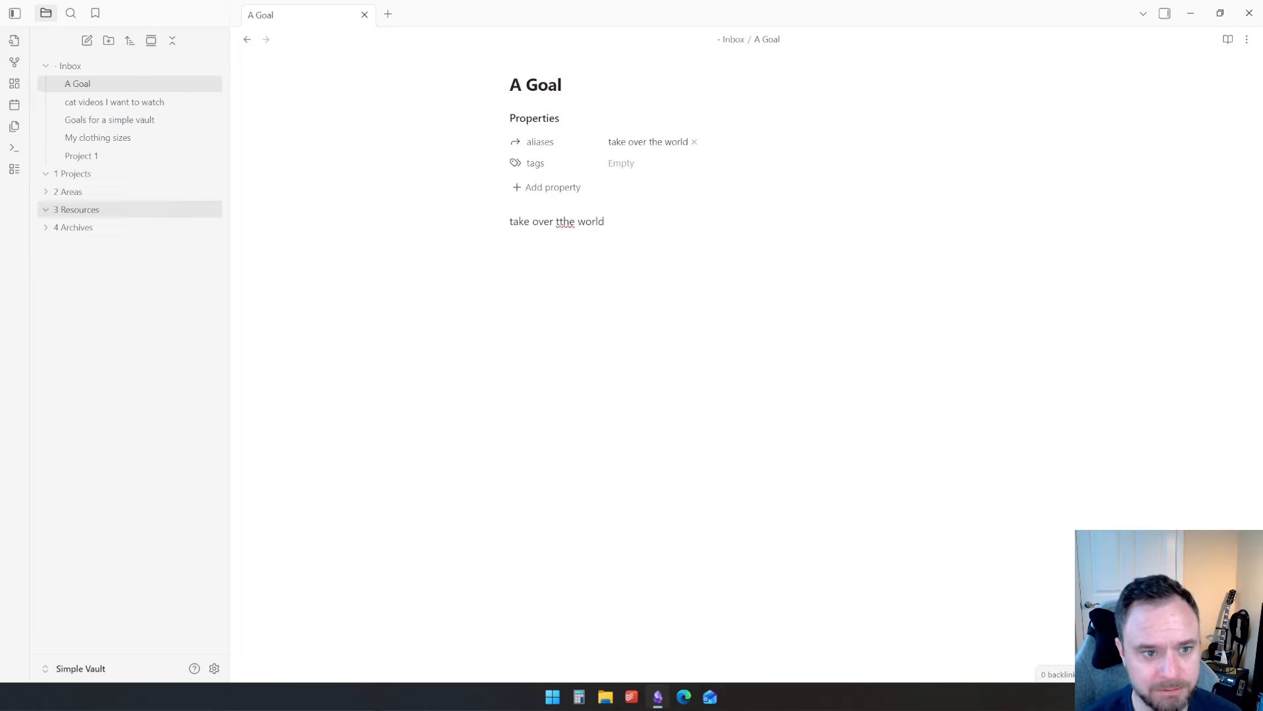
right_click(68, 191)
click(92, 220)
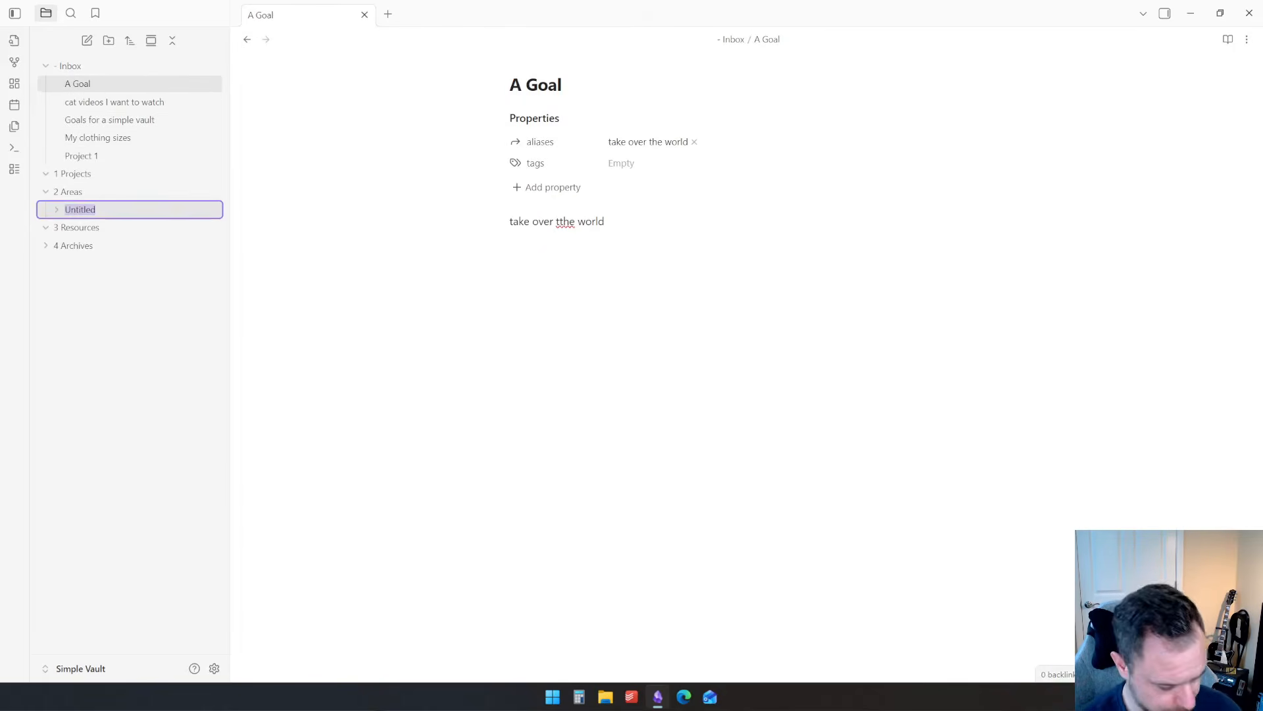
text(Goals)
key(Return)
Move the "A Goal" note into the Goals folder and correct "tthe" to "the" in its text.
drag(78, 85, 187, 210)
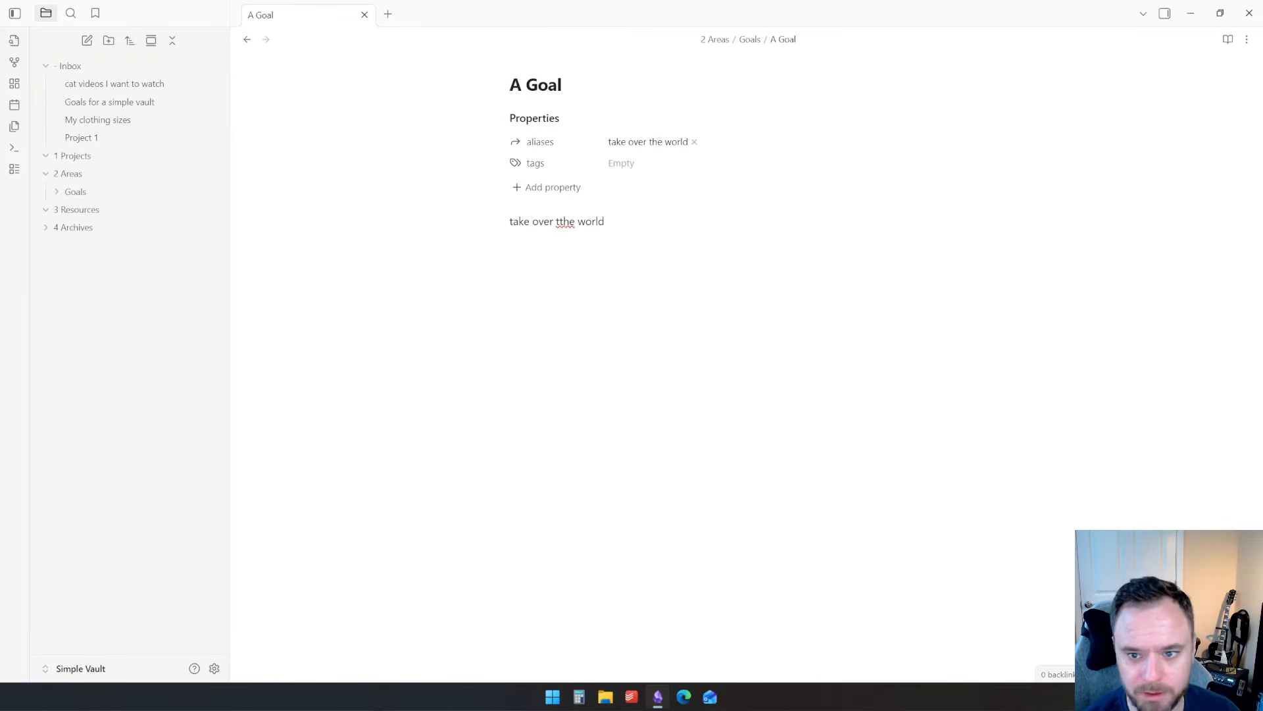
key(Delete)
Create a folder named "Entertainment" inside 3 Resources and move the "cat videos I want to watch" note into it.
click(114, 84)
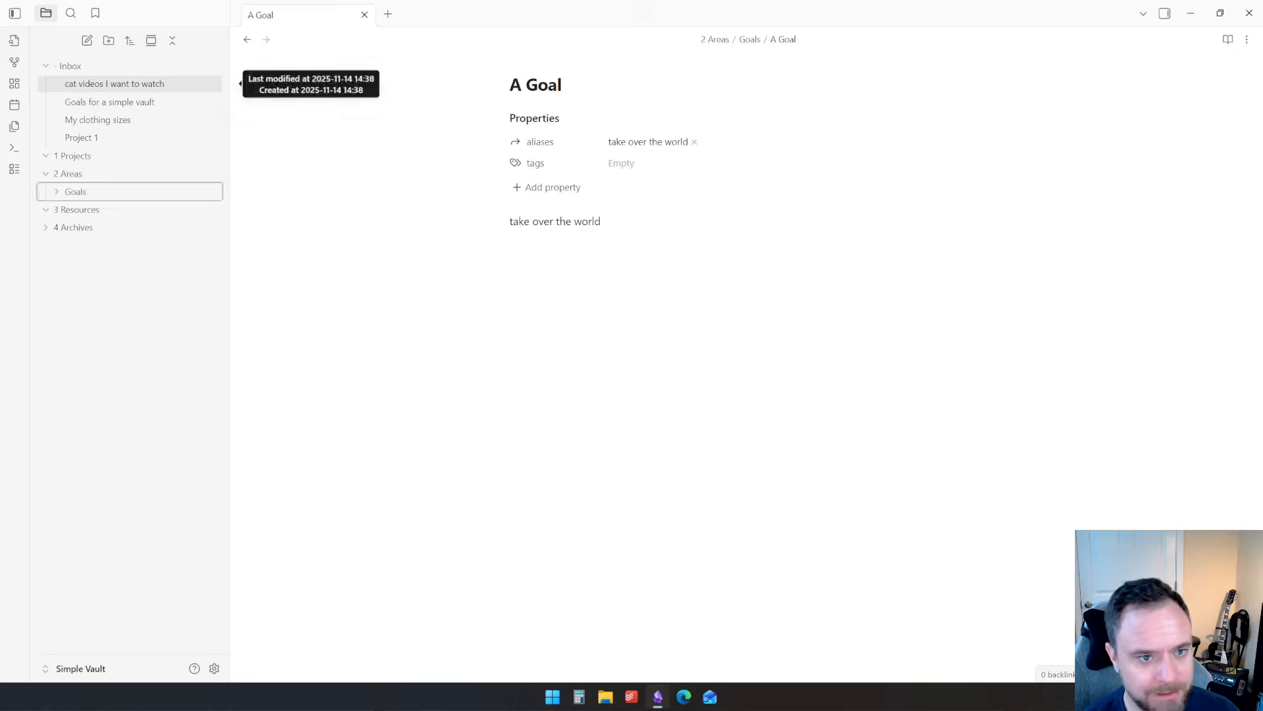
right_click(107, 211)
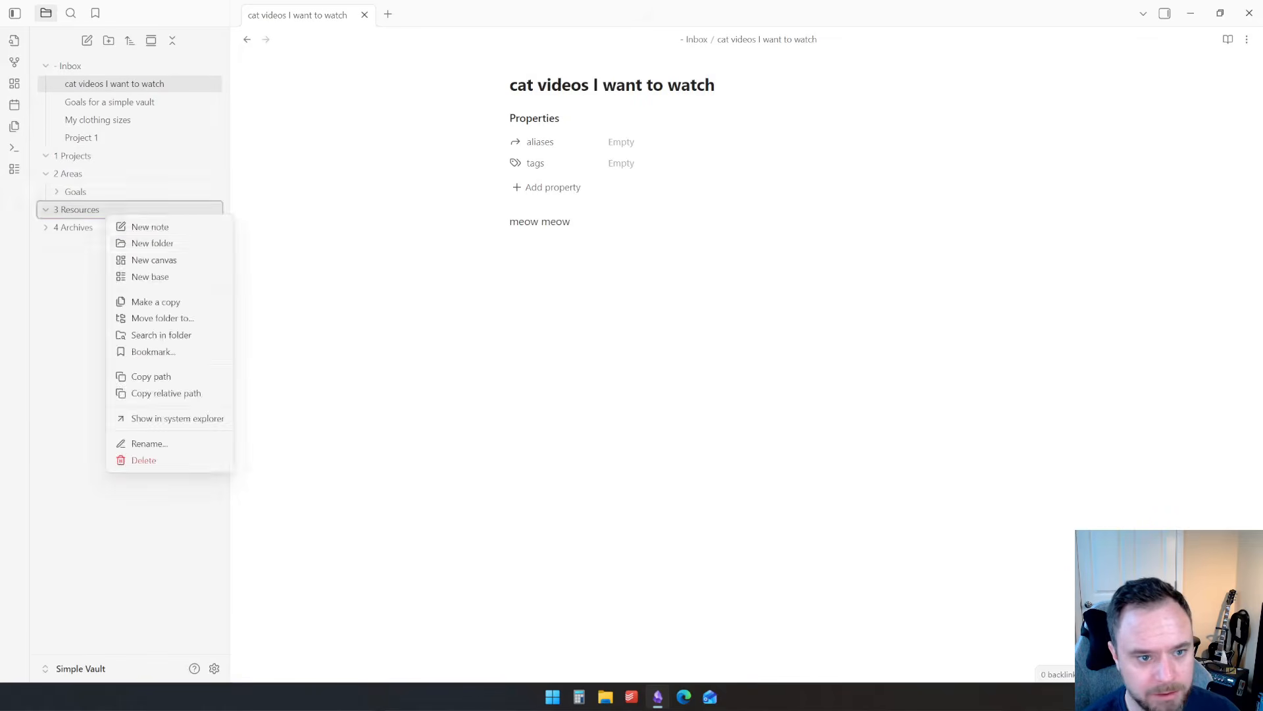
click(152, 243)
text(Ente)
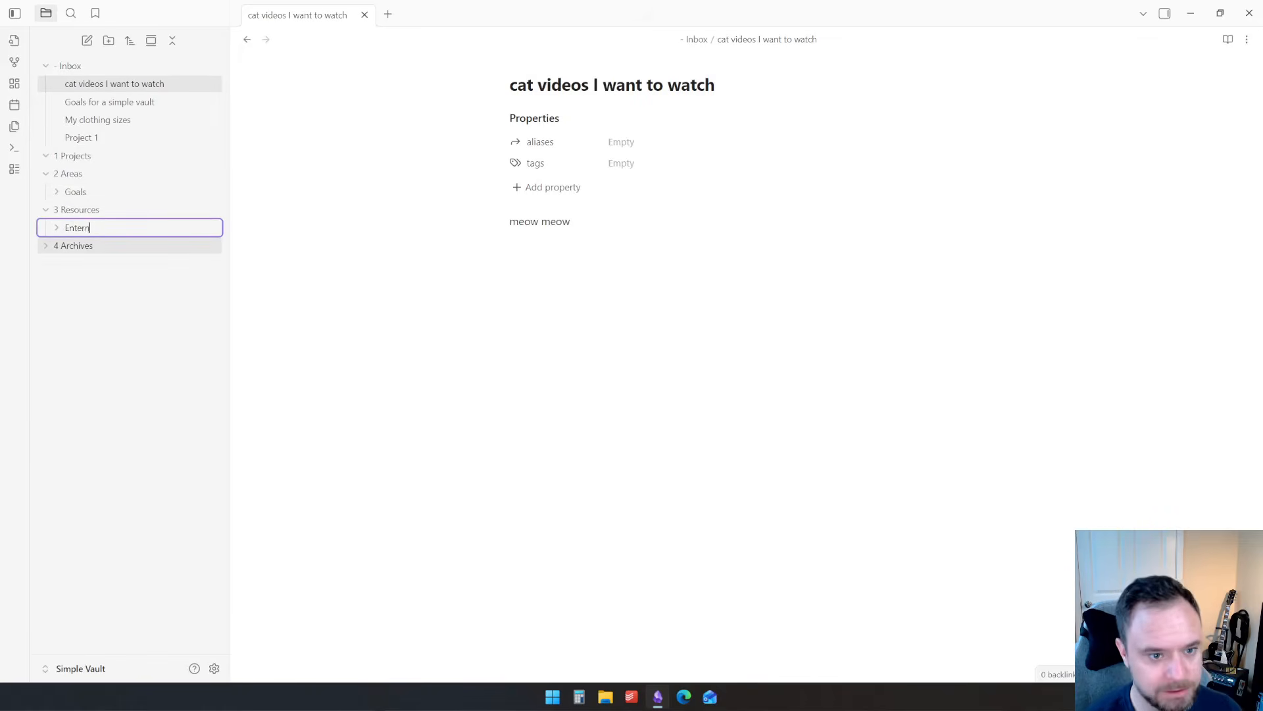
text(rtainment)
key(Return)
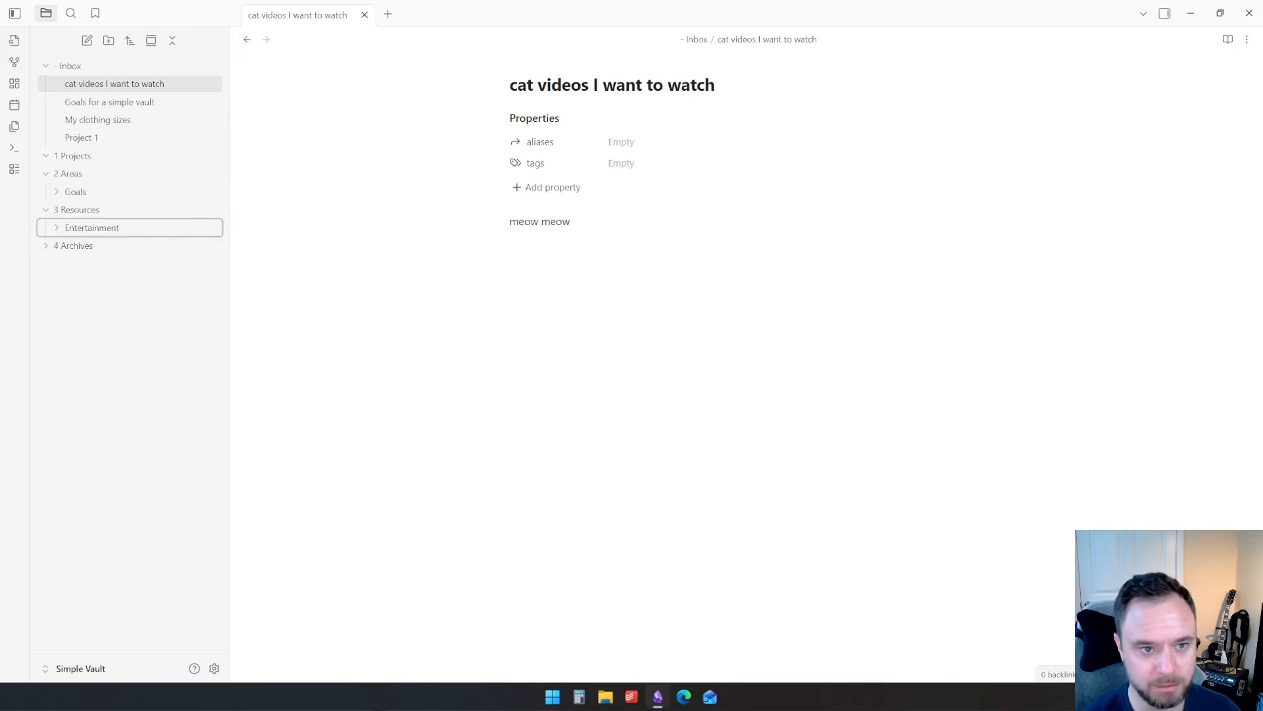
drag(118, 83, 196, 229)
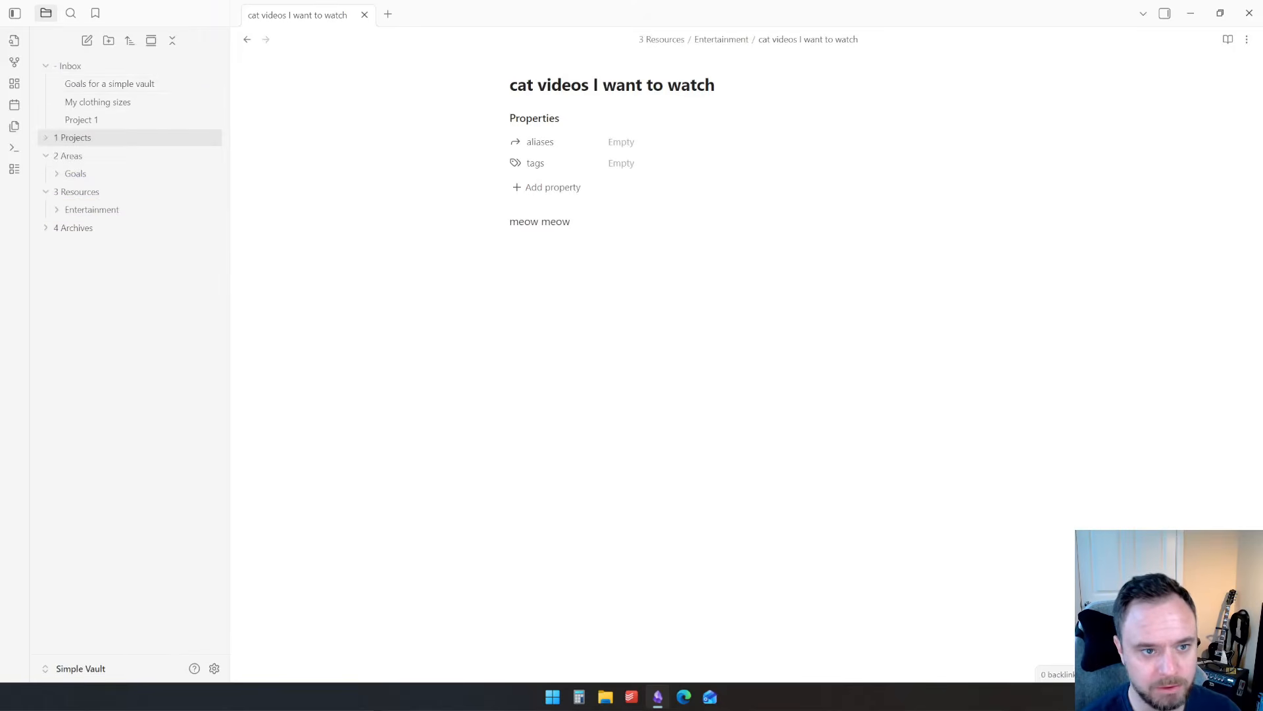
Move "Project 1" and "Goals for a simple vault" into 1 Projects and "My clothing sizes" into 3 Resources.
drag(140, 120, 142, 136)
drag(141, 85, 139, 158)
click(98, 84)
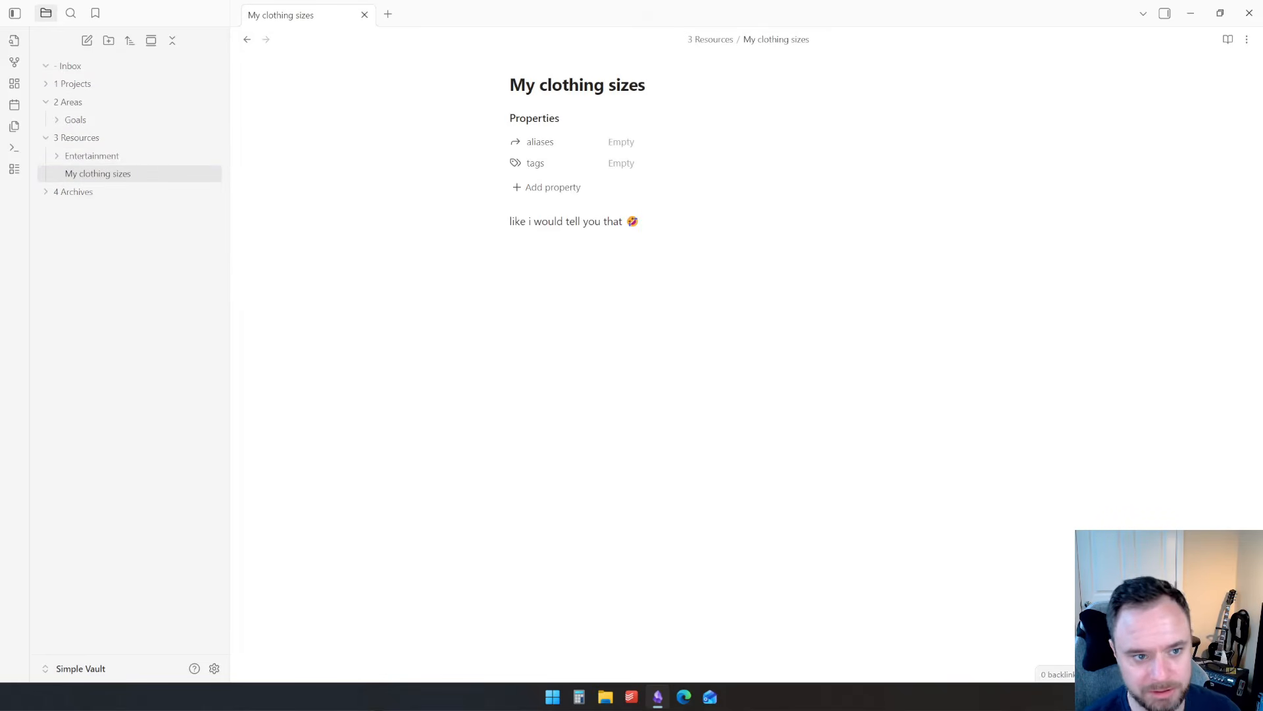
Create a folder named "Clothing + Style" inside 3 Resources and move the "My clothing sizes" note into it.
right_click(92, 139)
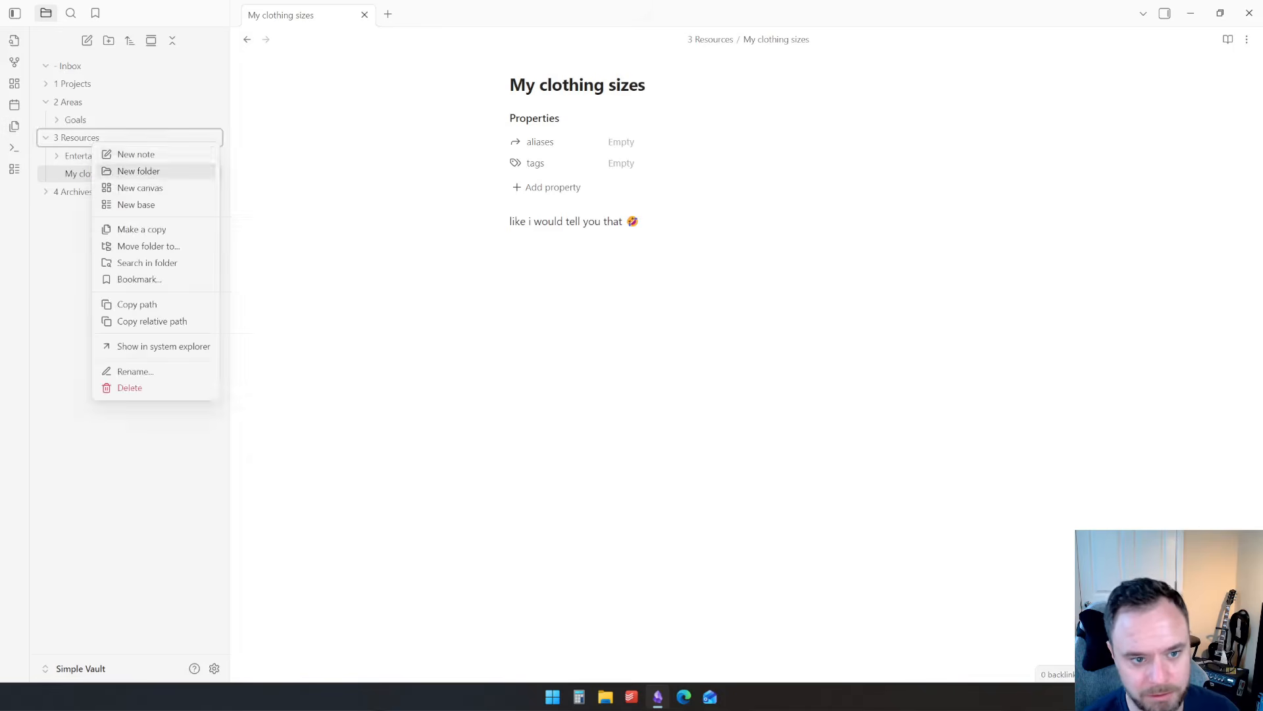
click(139, 171)
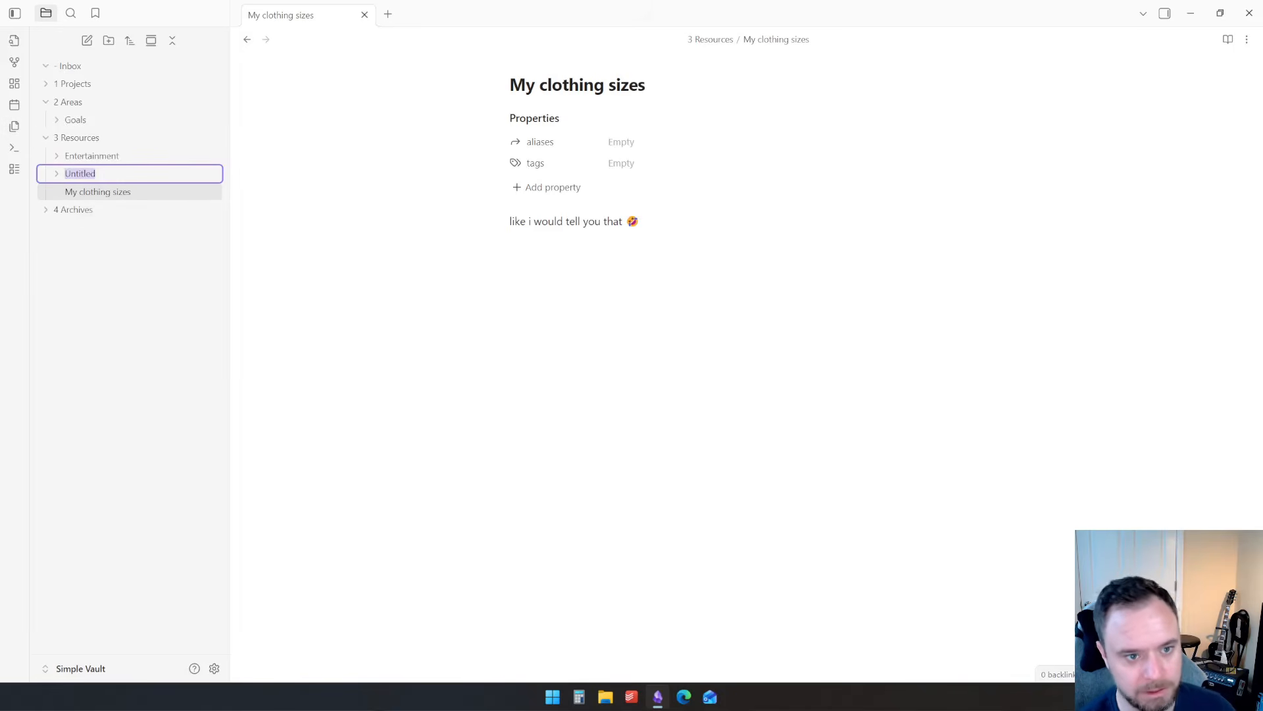
text(Clothing + Sty)
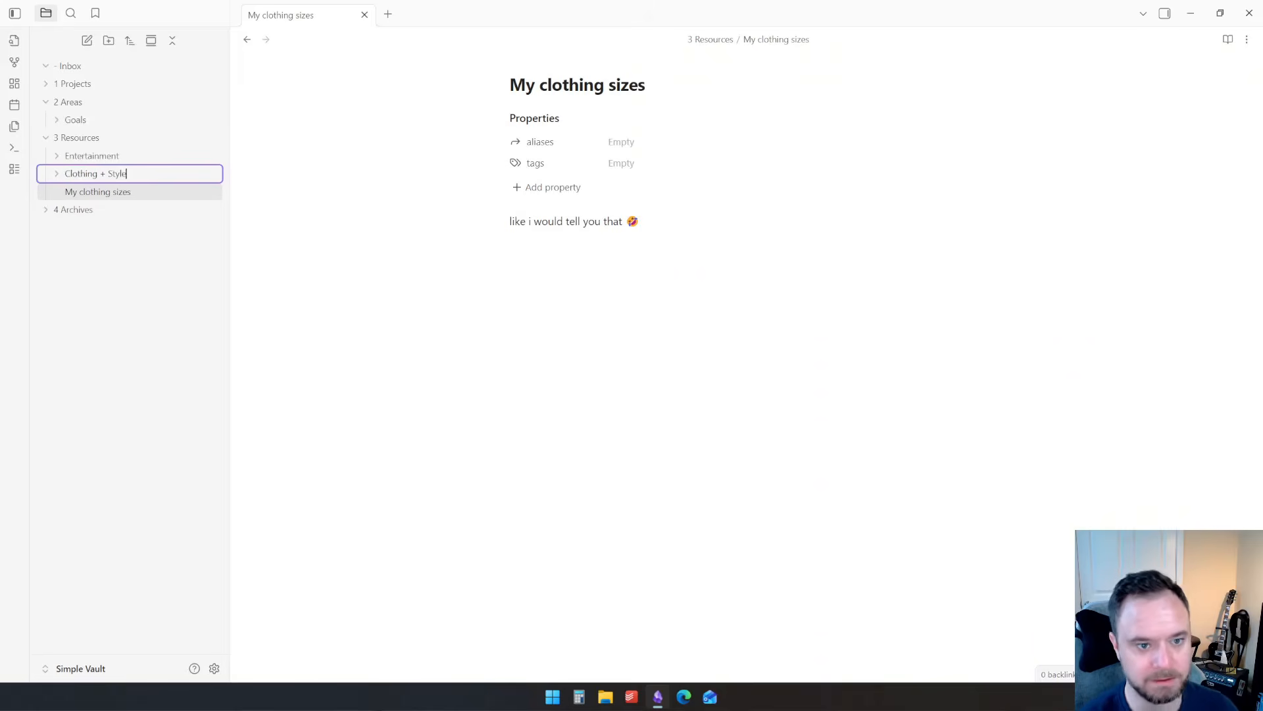
key(Return)
drag(98, 191, 131, 156)
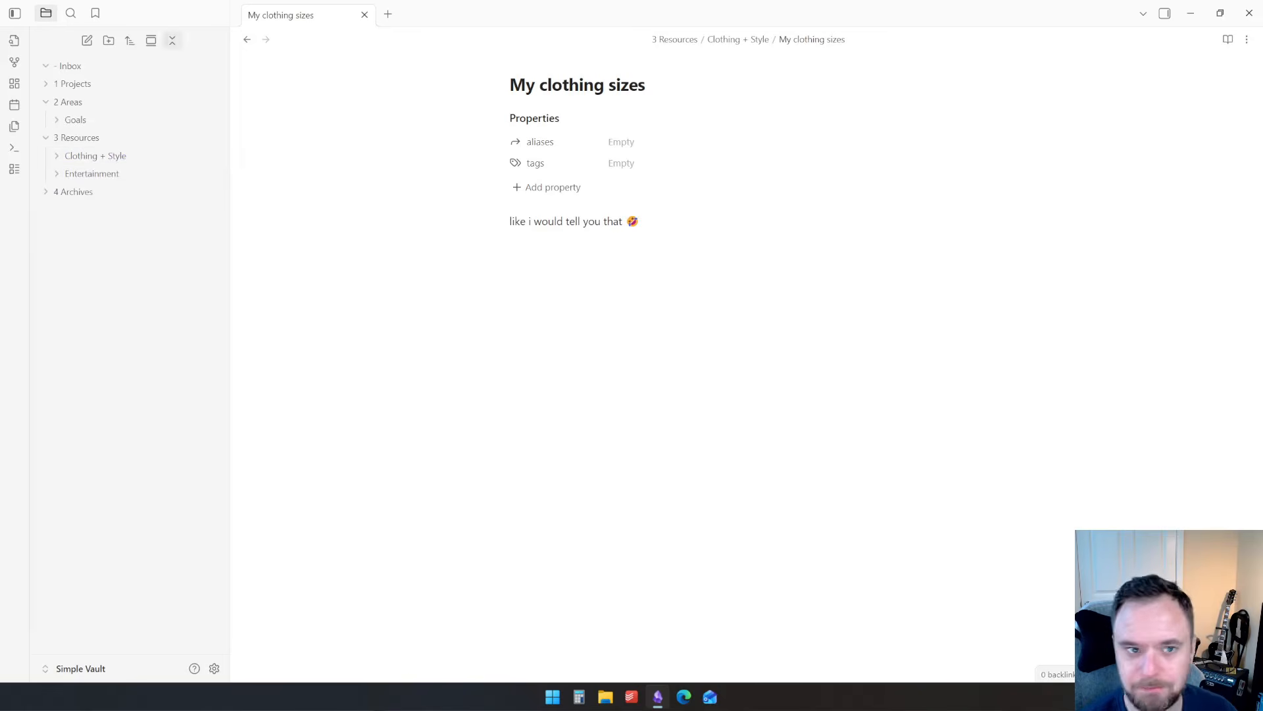
Set the file list's sort order to created time (old to new).
click(129, 40)
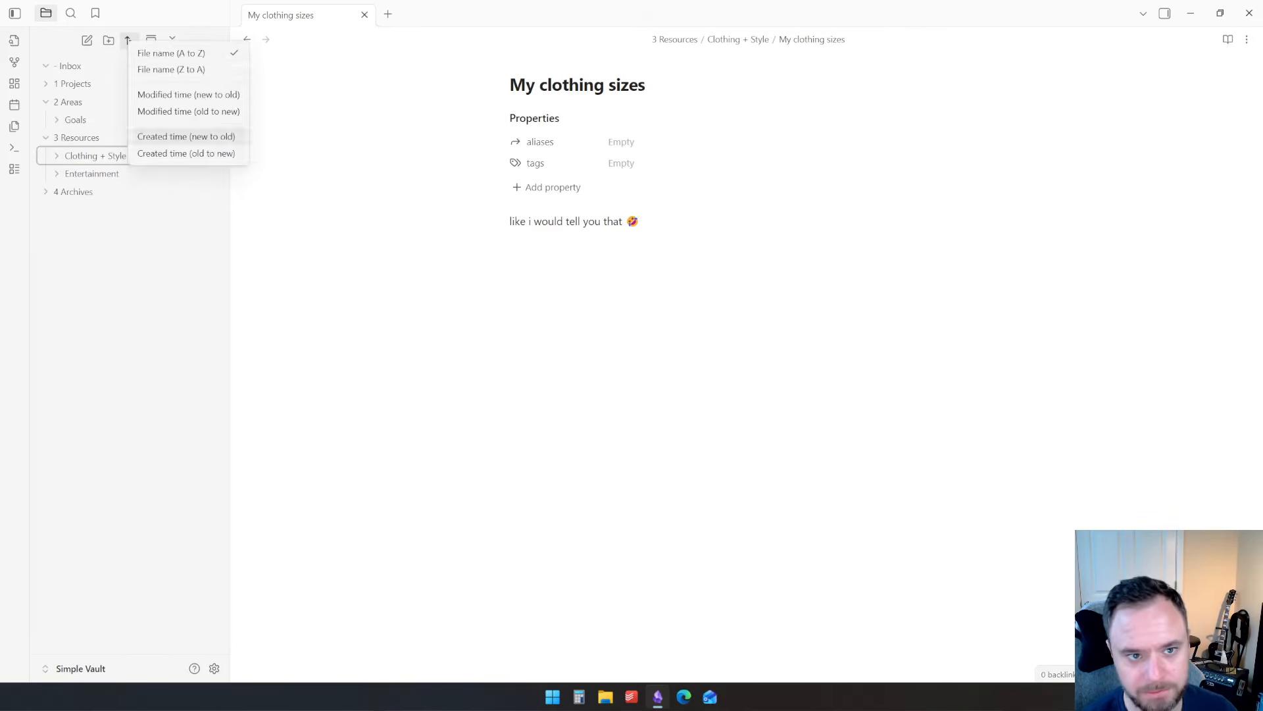
click(186, 153)
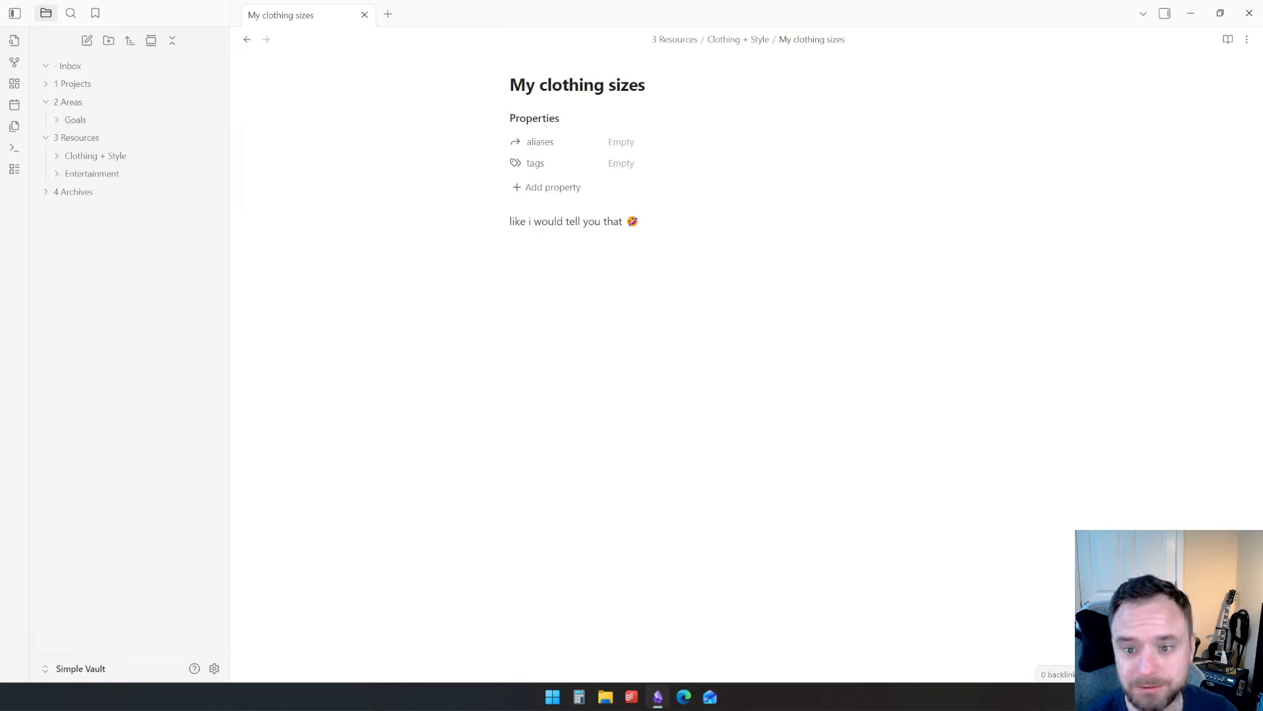
Expand the folders to examine the organised notes, and close the "Goals for a simple vault" note.
drag(73, 83, 96, 156)
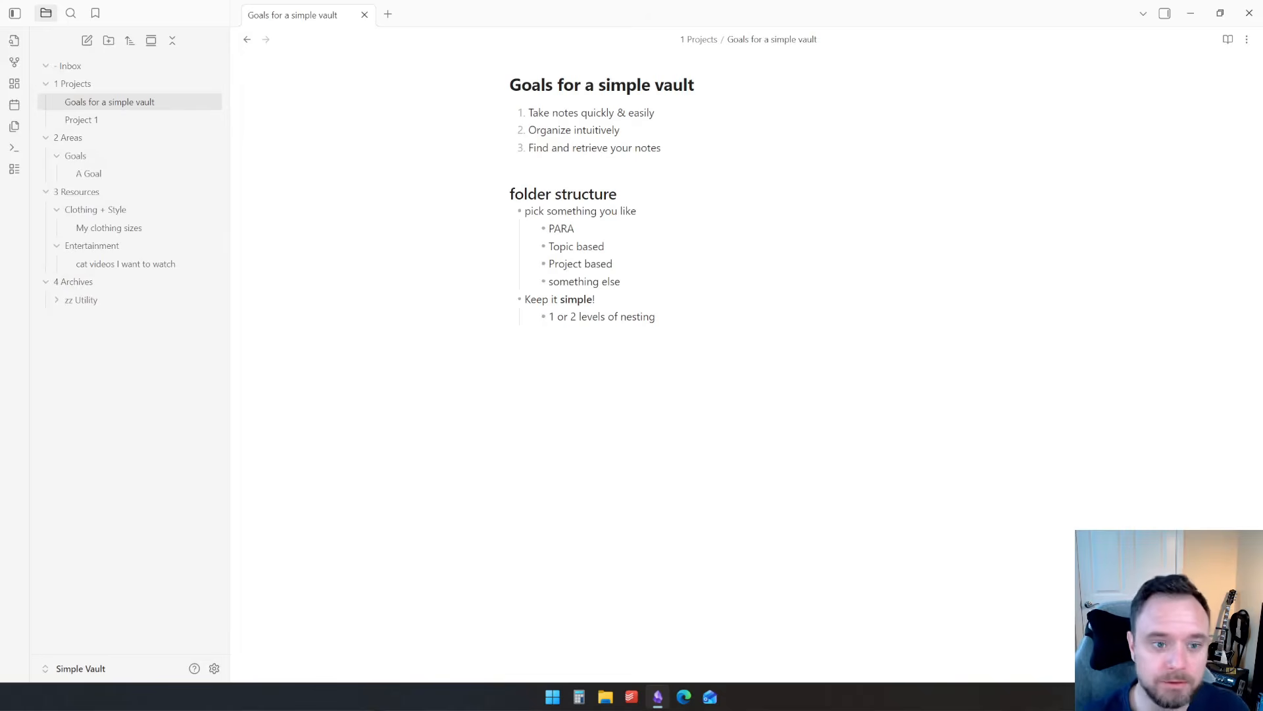
key(ctrl+w)
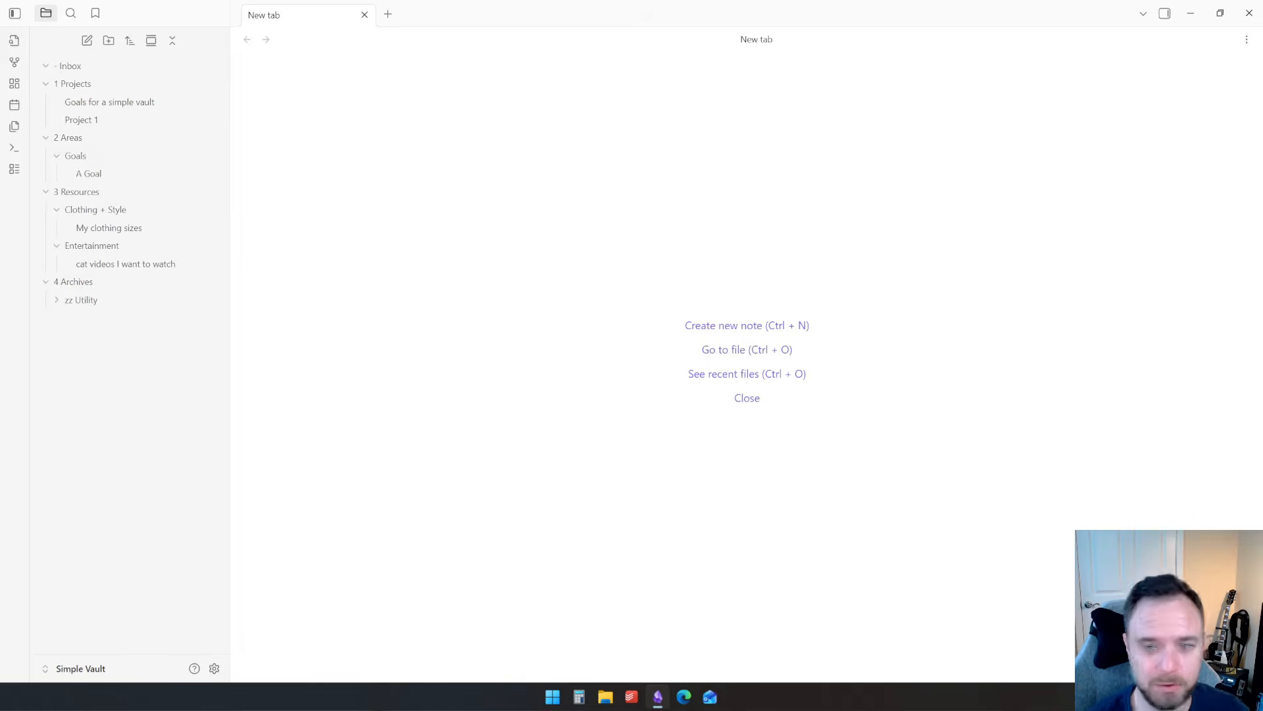